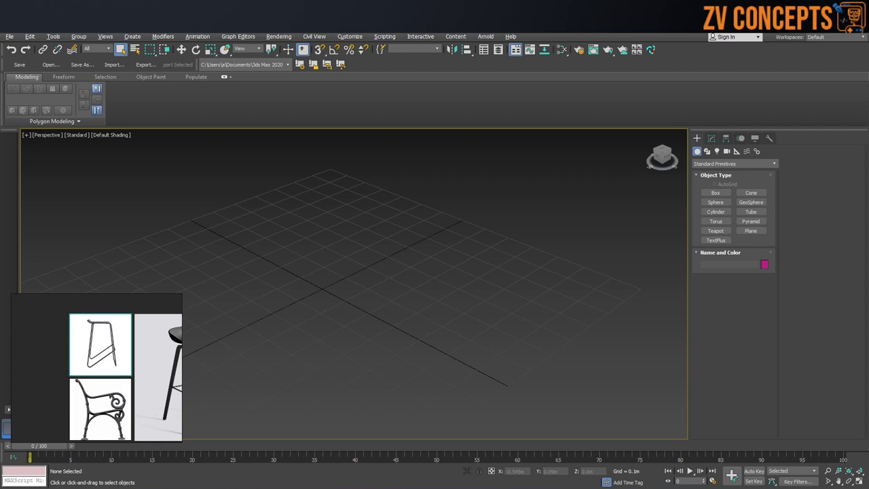
Focus the reference board on the bench side-frame image with the scrolled armrest.
scroll(176, 369, down, 1)
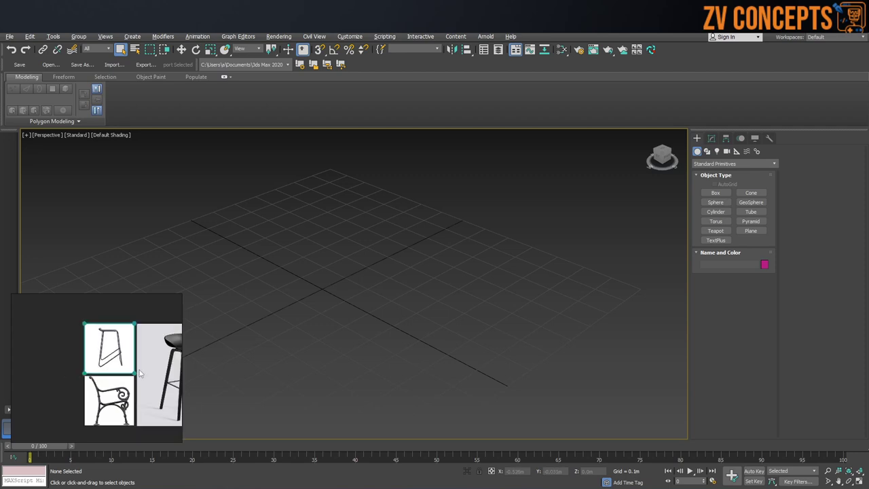
scroll(107, 361, up, 2)
scroll(110, 381, down, 1)
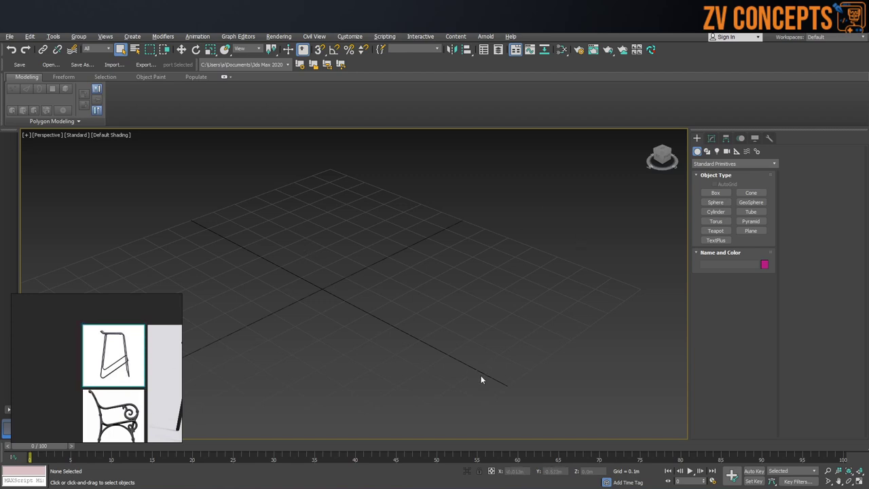
middle_drag(80, 378, 52, 355)
double_click(90, 382)
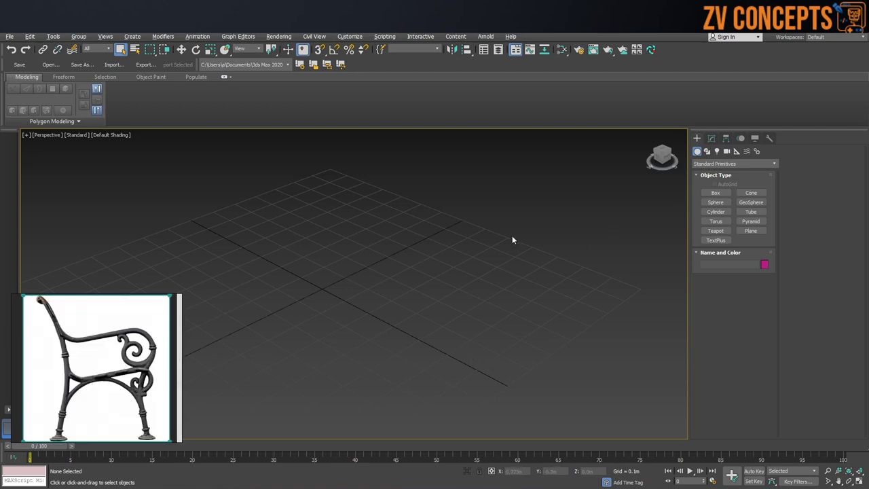
Create a tall box standing on the ground grid.
alt+middle_drag(495, 203, 457, 230)
click(715, 193)
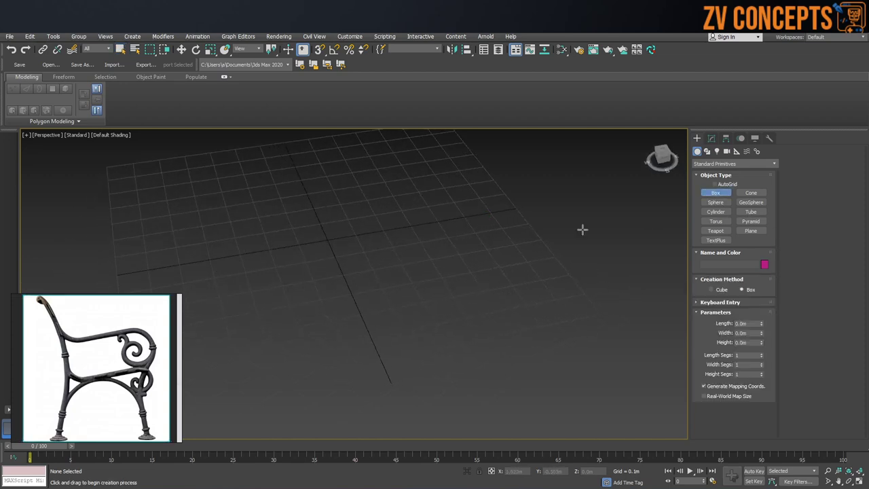
drag(456, 215, 443, 245)
click(439, 243)
click(466, 154)
middle_drag(465, 153, 462, 176)
key(w)
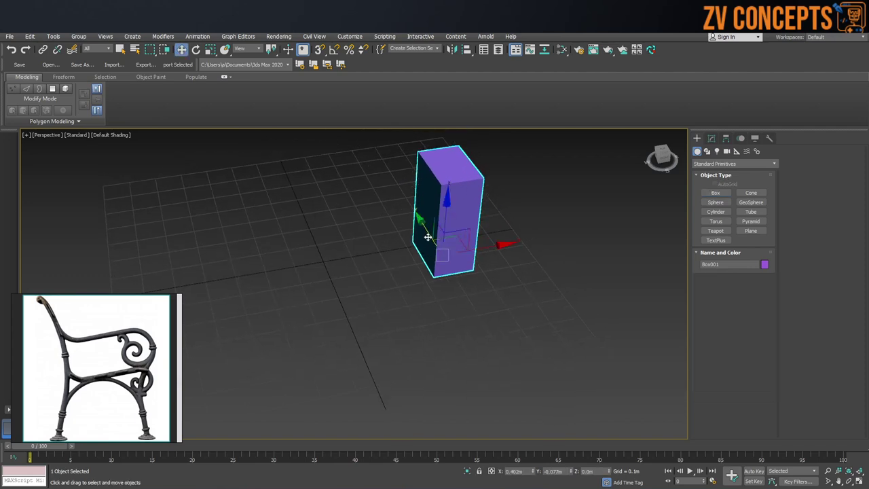
Create a geosphere on the ground at a distance from the tall box.
alt+middle_drag(431, 237, 529, 226)
click(715, 211)
middle_drag(638, 216, 547, 202)
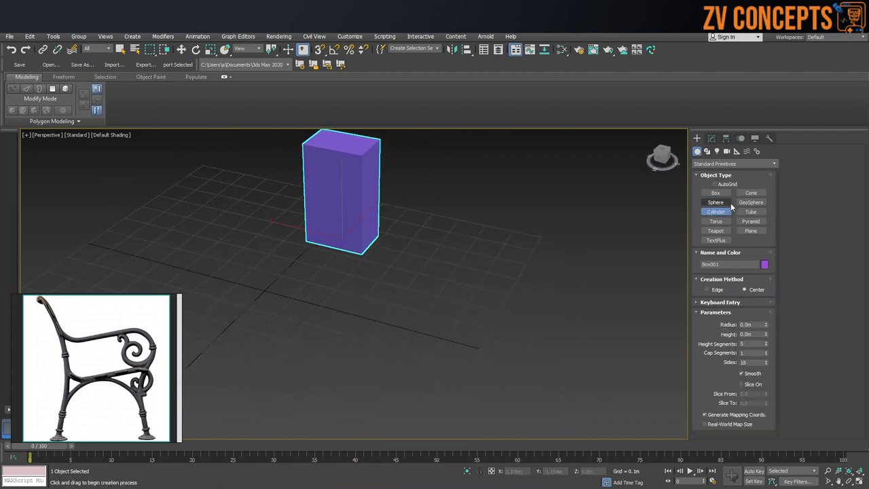
click(758, 206)
drag(581, 267, 601, 285)
key(w)
alt+middle_drag(602, 285, 594, 272)
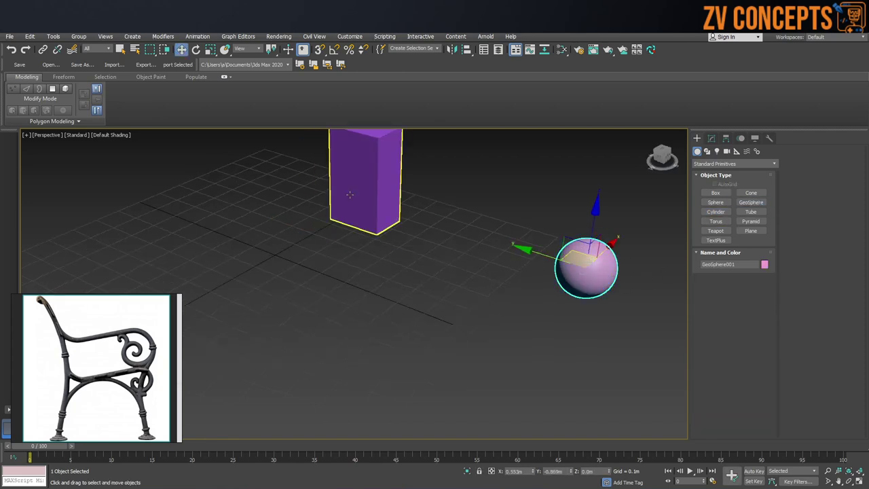
middle_drag(413, 181, 414, 210)
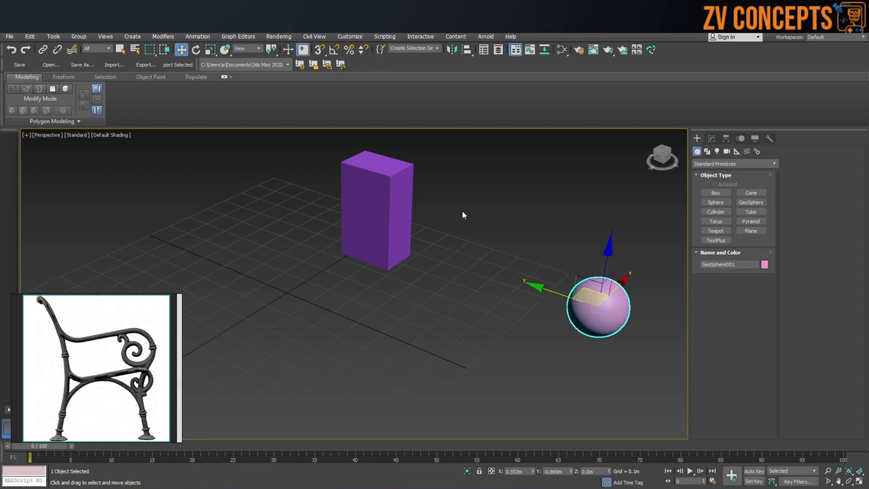
Align the geosphere to the box and try Minimum, Center and Maximum for the current object against the target's pivot point.
click(467, 50)
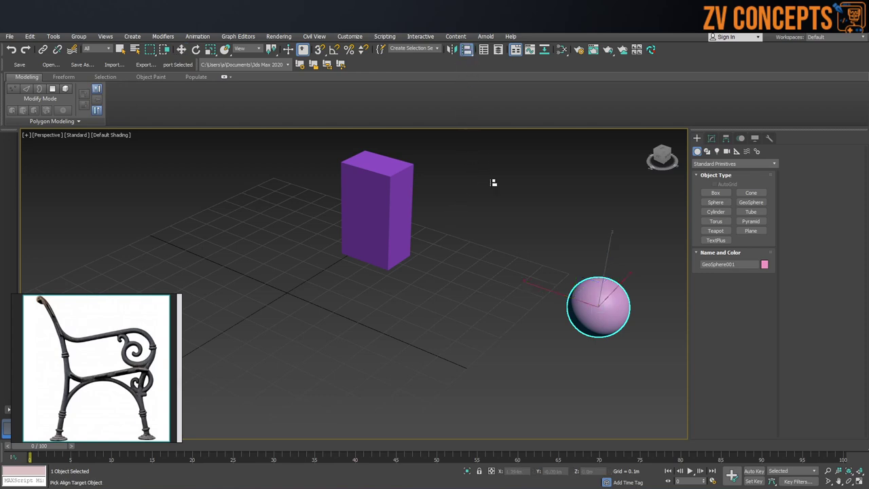
click(400, 214)
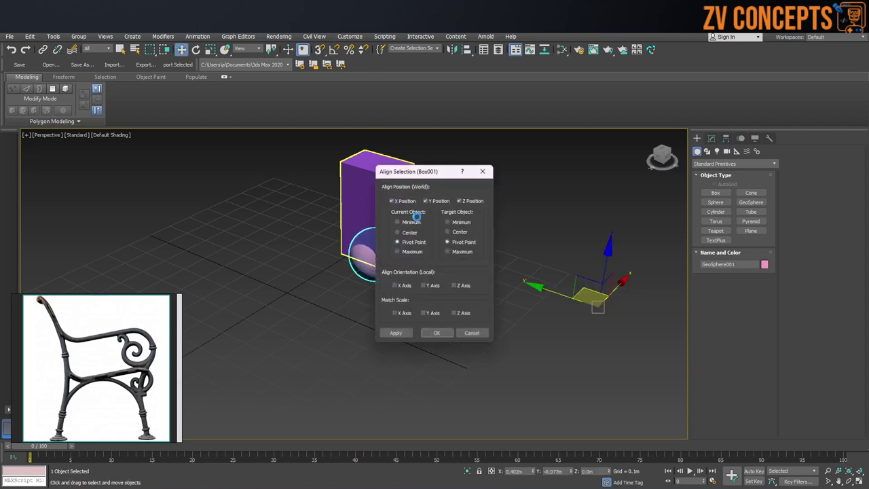
drag(407, 171, 209, 182)
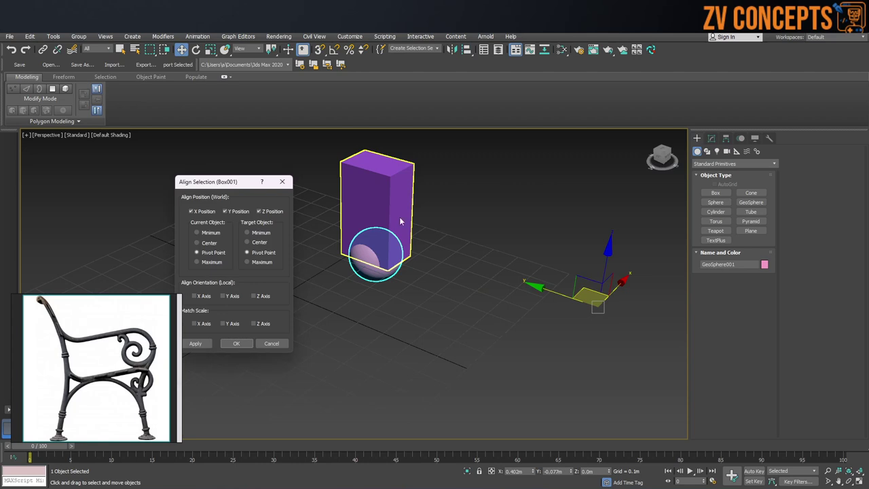
click(217, 234)
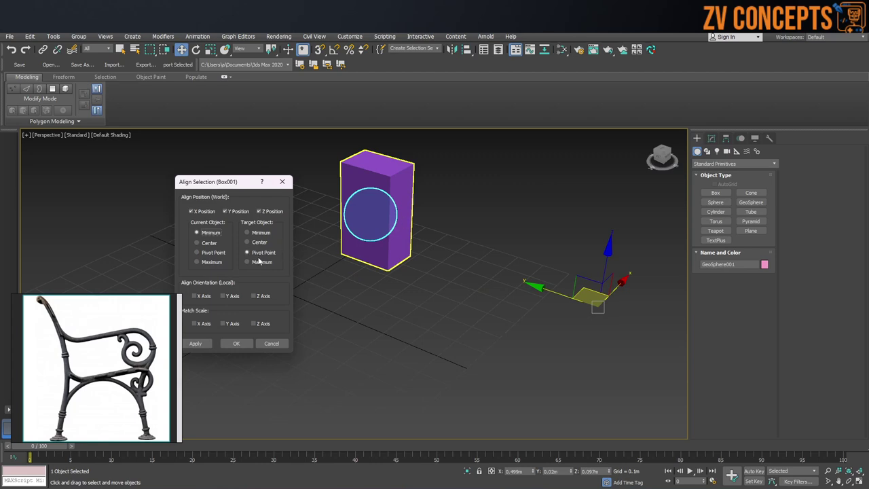
click(213, 244)
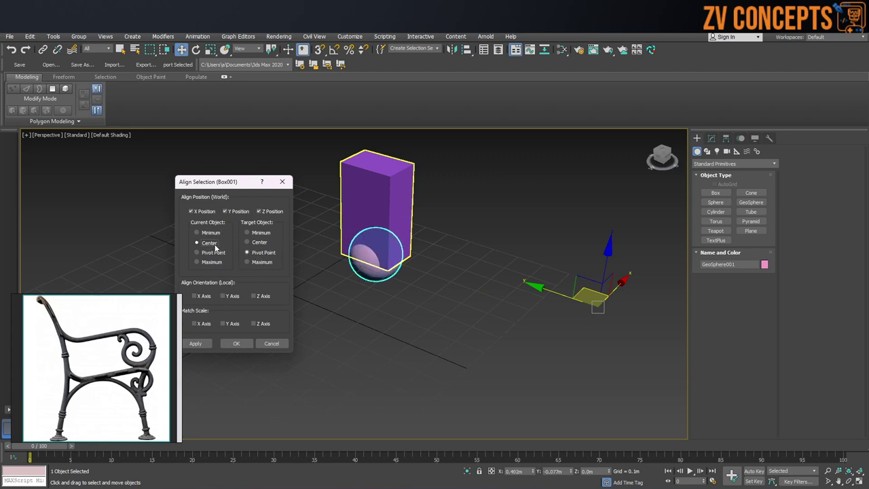
click(212, 262)
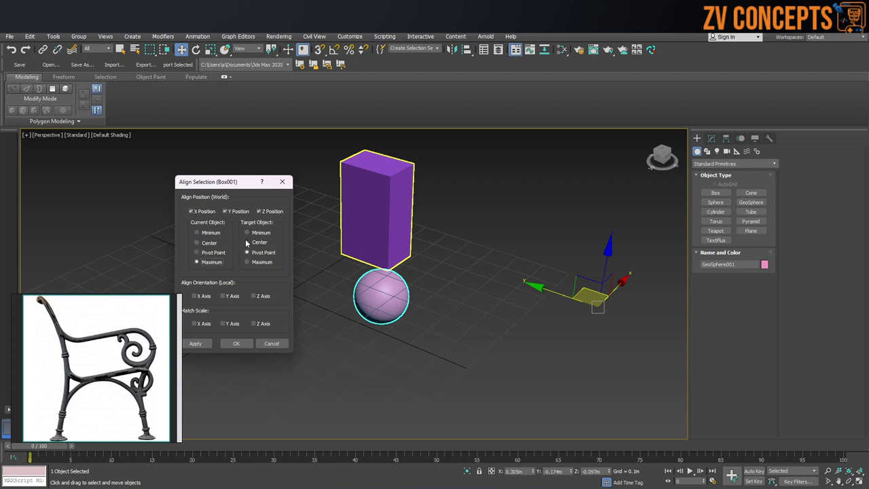
Compare the current object's alignment options with the target object set to Minimum and Center.
click(254, 235)
click(201, 234)
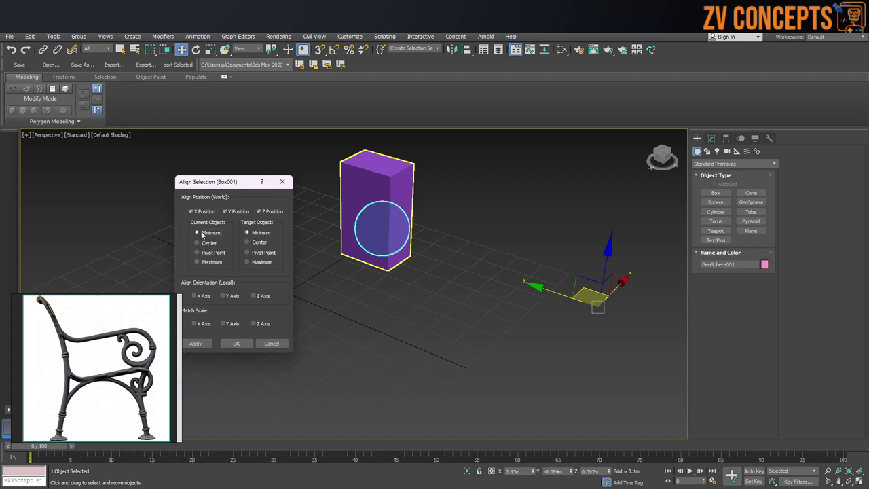
click(198, 243)
click(198, 252)
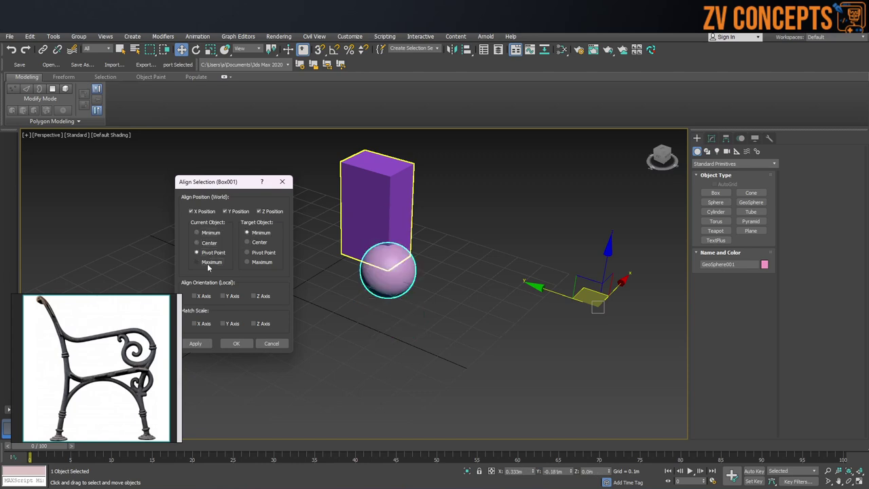
click(199, 262)
click(261, 241)
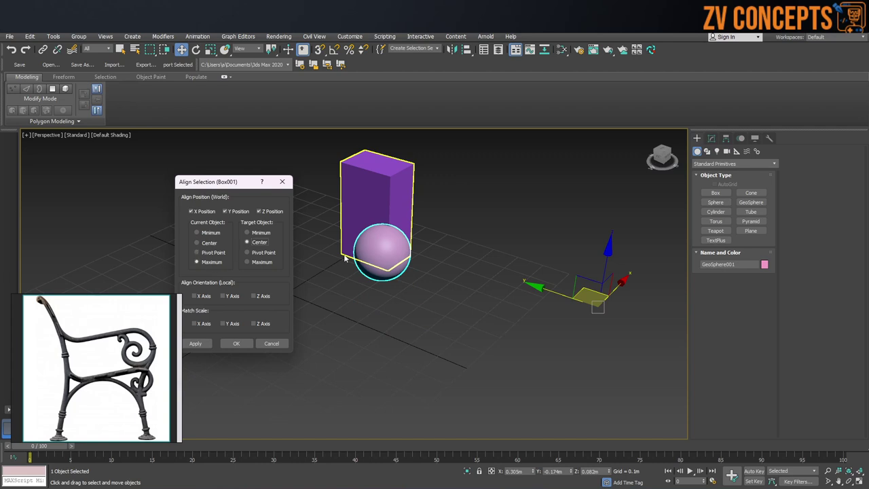
click(201, 242)
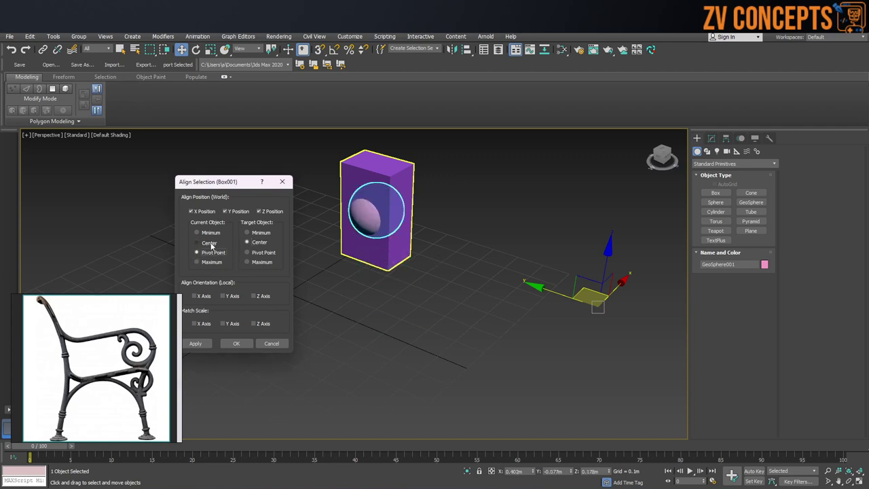
click(209, 233)
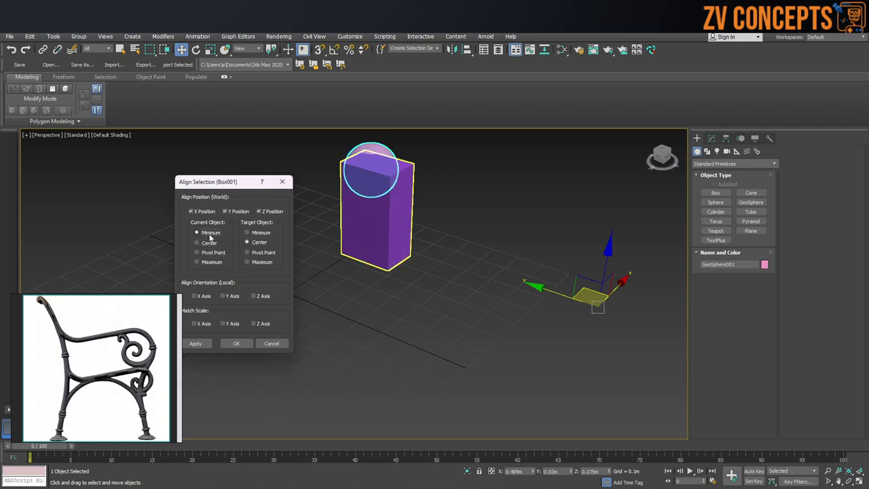
Align the geosphere's pivot point to the box's pivot point in X, Y and Z and apply it.
click(262, 253)
click(205, 253)
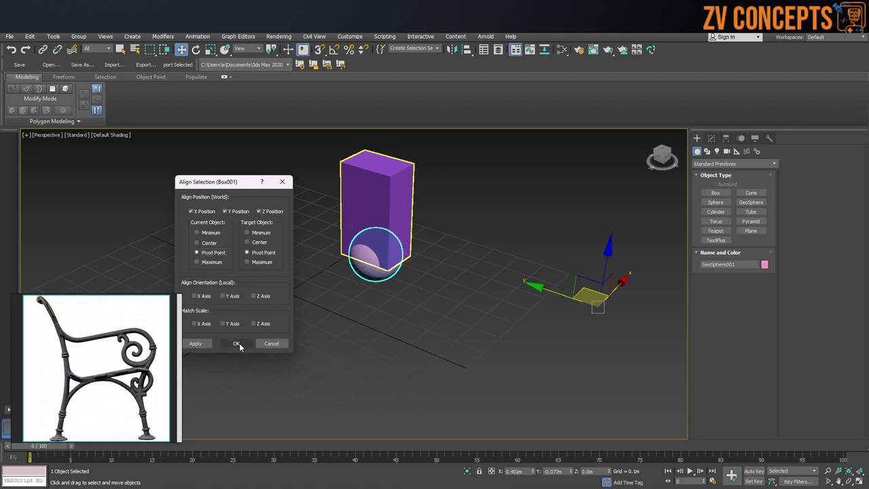
click(238, 342)
alt+middle_drag(266, 341, 478, 244)
scroll(400, 220, up, 3)
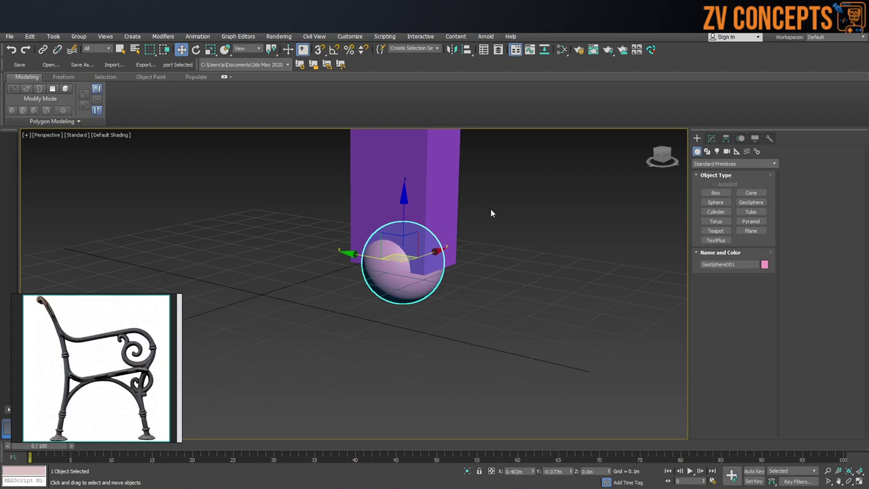
Select the box and the geosphere together and delete both.
click(523, 207)
click(429, 250)
click(410, 282)
click(546, 287)
drag(547, 291, 272, 217)
key(Delete)
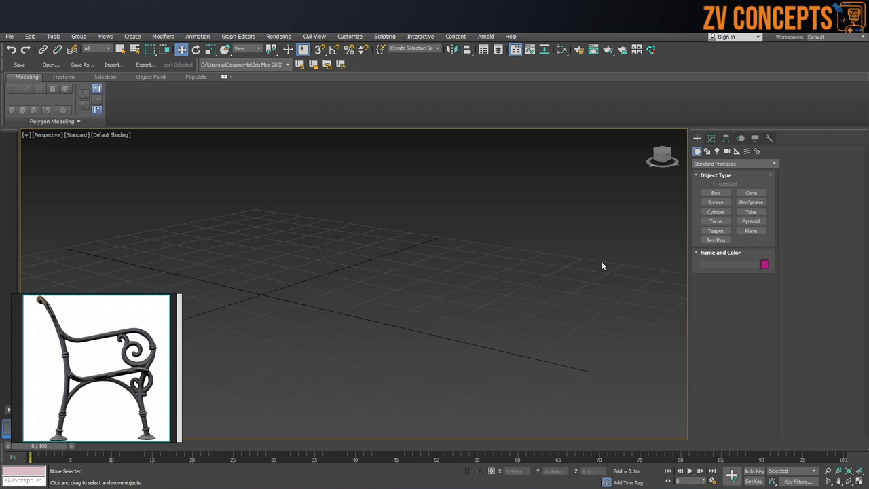
Create a thin, tall box like a post on the ground grid.
alt+middle_drag(602, 265, 314, 215)
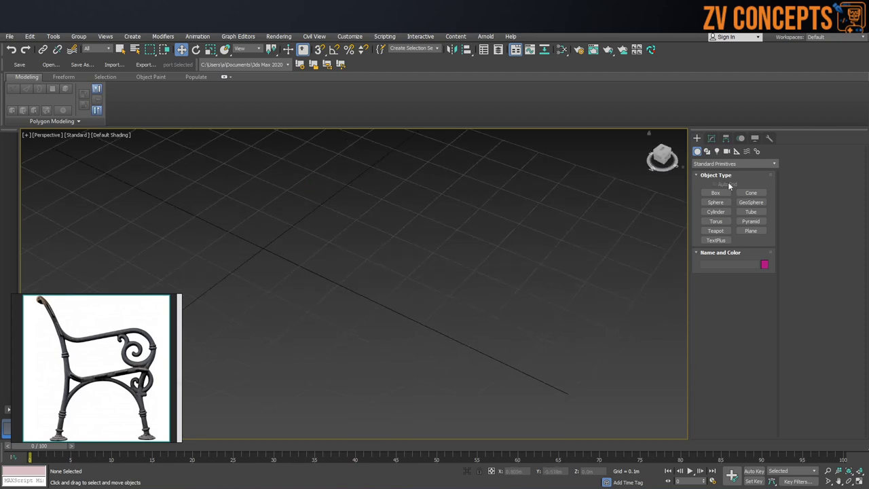
click(714, 195)
drag(332, 235, 334, 238)
click(341, 52)
mouse_move(338, 180)
middle_down()
mouse_move(339, 231)
mouse_move(362, 286)
middle_up()
right_click(340, 232)
Array the thin box into a row of 10 instances along the X axis, with the preview switched on.
click(53, 36)
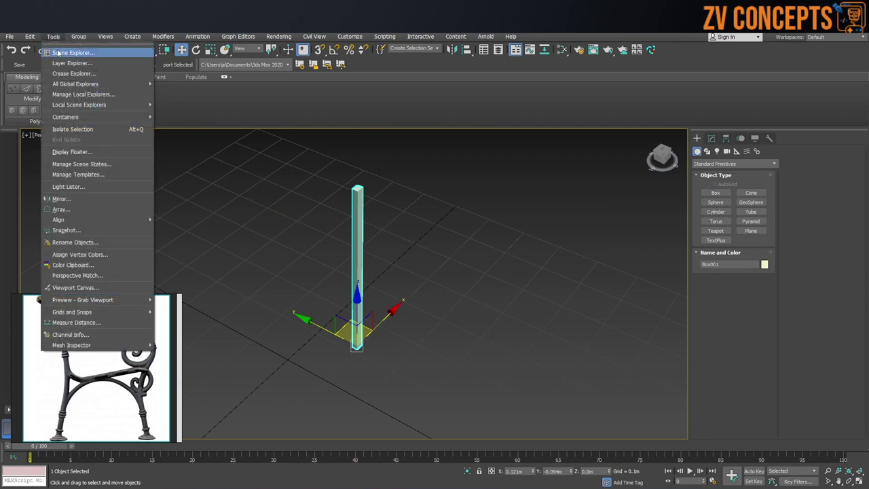
click(61, 209)
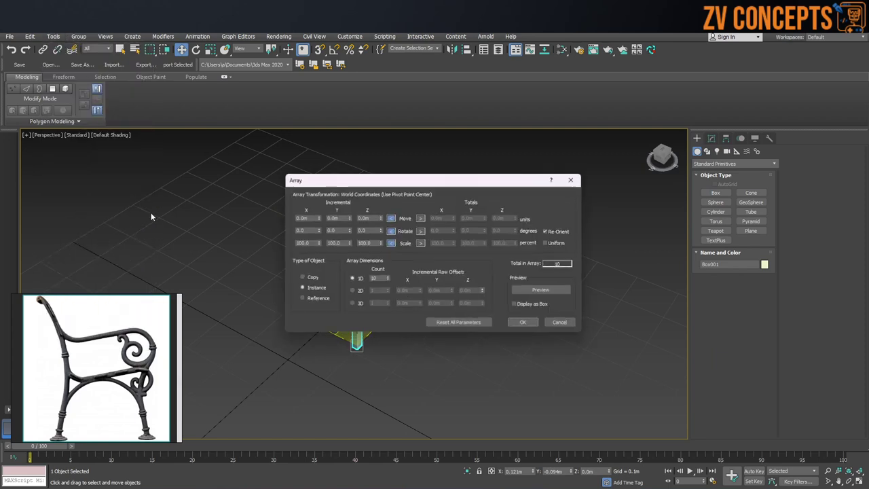
click(556, 293)
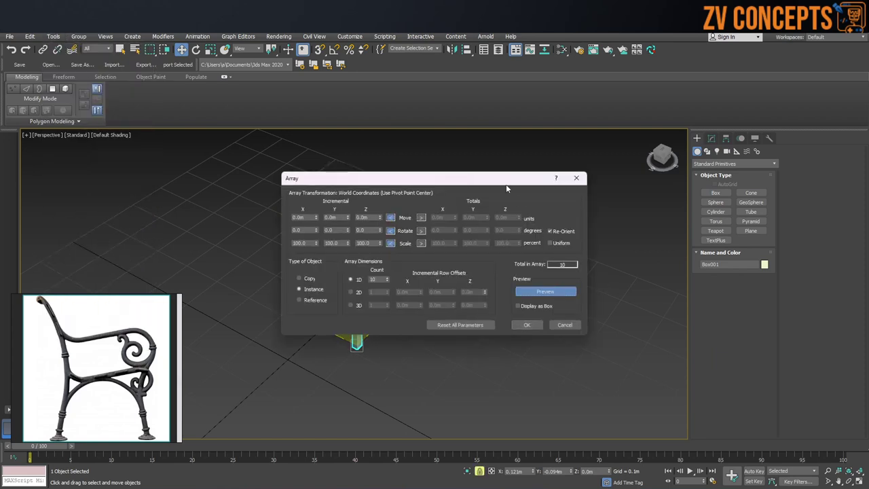
drag(505, 180, 418, 129)
drag(230, 166, 230, 163)
click(439, 274)
scroll(484, 281, down, 3)
alt+middle_drag(484, 281, 444, 271)
middle_drag(445, 271, 459, 318)
Select all the arrayed boxes and delete them.
click(629, 334)
drag(629, 334, 340, 224)
scroll(434, 233, up, 5)
alt+middle_drag(406, 234, 464, 252)
scroll(465, 252, down, 4)
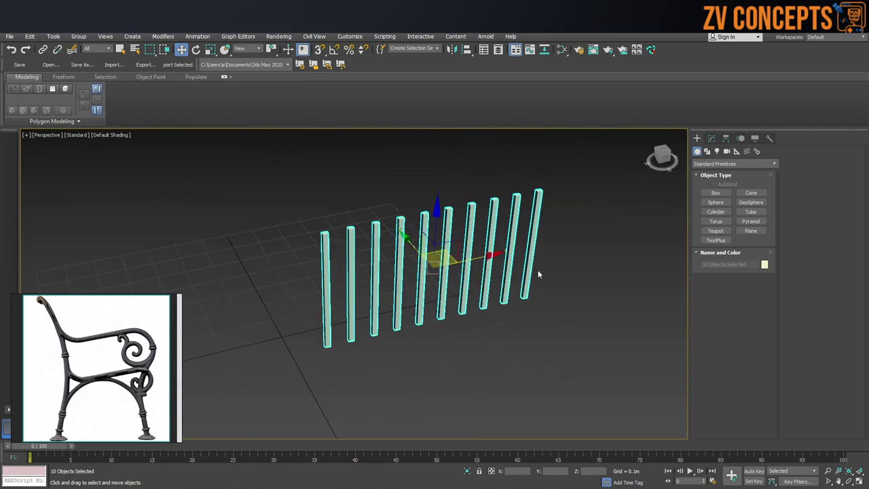
click(607, 187)
key(ctrl+a)
key(Delete)
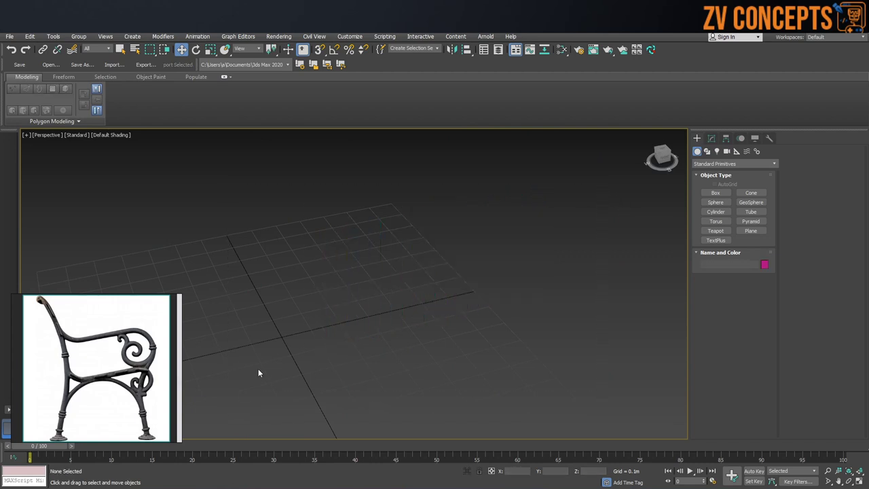
Draw a smooth S-shaped spline line with three points in the Top view, starting near the origin, and return to Perspective.
alt+middle_drag(389, 311, 433, 313)
click(708, 151)
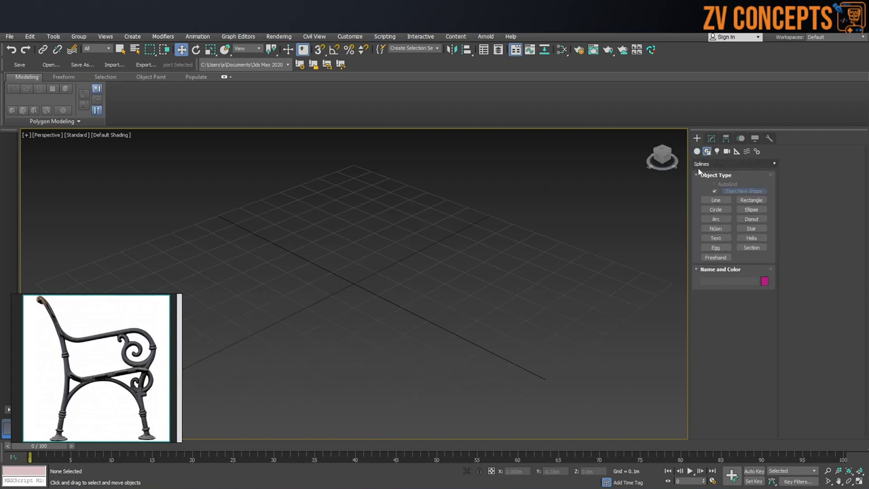
click(715, 199)
alt+middle_drag(448, 291, 436, 287)
key(t)
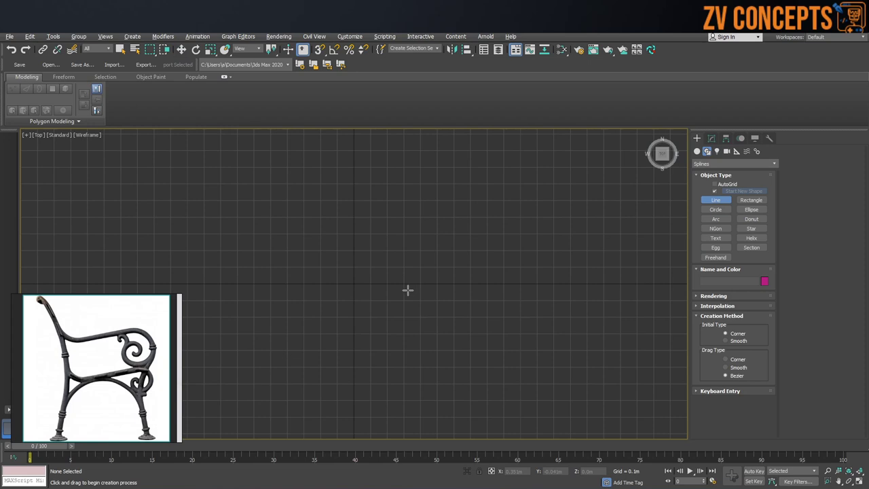
click(357, 285)
drag(498, 252, 550, 273)
drag(648, 352, 715, 342)
right_click(607, 281)
scroll(495, 302, down, 2)
key(p)
middle_drag(465, 250, 547, 237)
right_click(453, 216)
scroll(416, 288, down, 3)
Create a long, flat box about 0.32 m long and 0.01 m high on the ground near the spline's start.
click(697, 152)
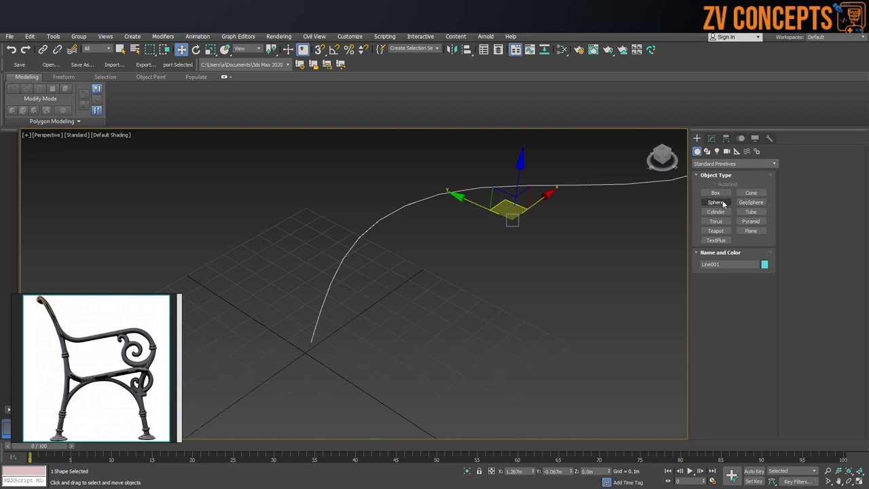
click(715, 193)
alt+middle_drag(396, 303, 359, 368)
drag(344, 362, 449, 428)
key(w)
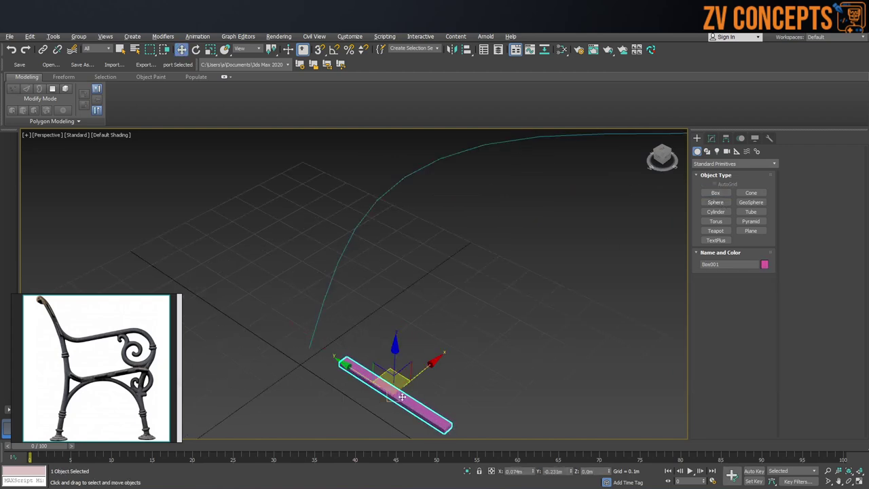
Adjust the flat box's width to 0.047 m and clear the selection.
alt+middle_drag(402, 387, 374, 386)
click(714, 138)
middle_drag(564, 344, 554, 340)
drag(762, 355, 777, 315)
middle_drag(468, 307, 497, 296)
click(496, 296)
alt+middle_drag(392, 372, 576, 347)
click(558, 380)
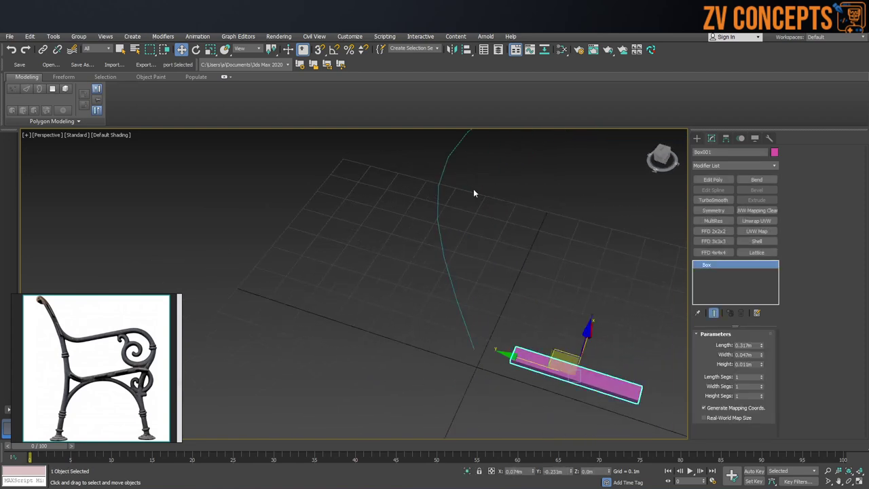
alt+middle_drag(474, 193, 481, 224)
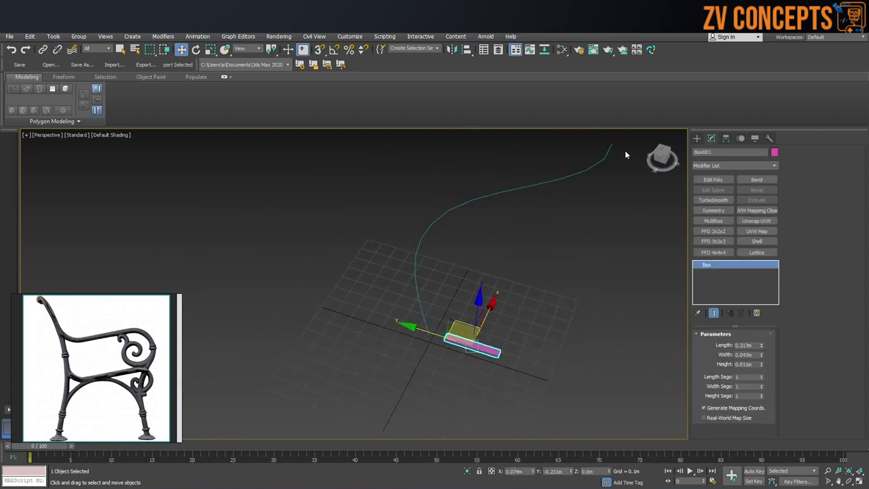
click(543, 274)
scroll(442, 355, up, 5)
scroll(469, 327, down, 5)
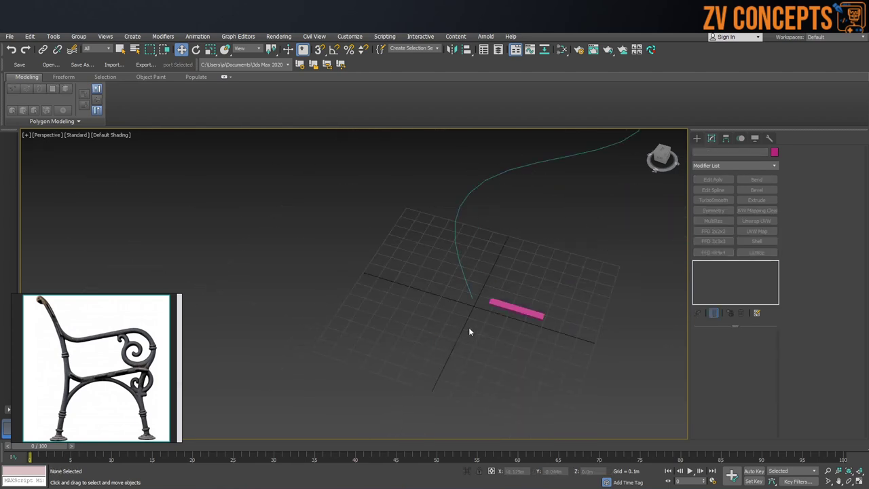
Select the flat box beside the start of the S-shaped spline.
middle_drag(468, 327, 438, 357)
drag(470, 384, 470, 384)
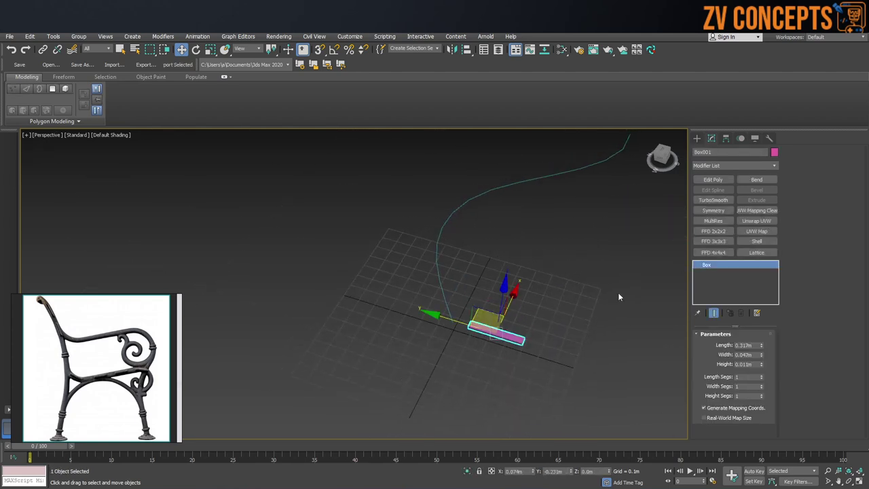
scroll(518, 342, up, 5)
scroll(527, 320, down, 4)
alt+middle_drag(527, 320, 496, 310)
scroll(529, 315, down, 2)
drag(595, 368, 464, 220)
key(z)
alt+middle_drag(464, 220, 606, 228)
middle_drag(401, 256, 505, 225)
click(540, 286)
scroll(373, 323, up, 3)
click(374, 324)
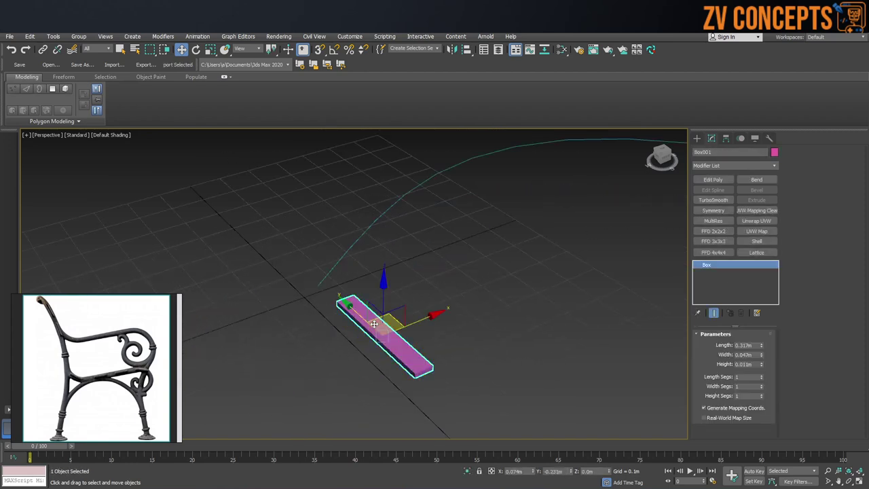
Start the Spacing Tool for the selected box and pick the S-shaped spline as its path.
click(57, 38)
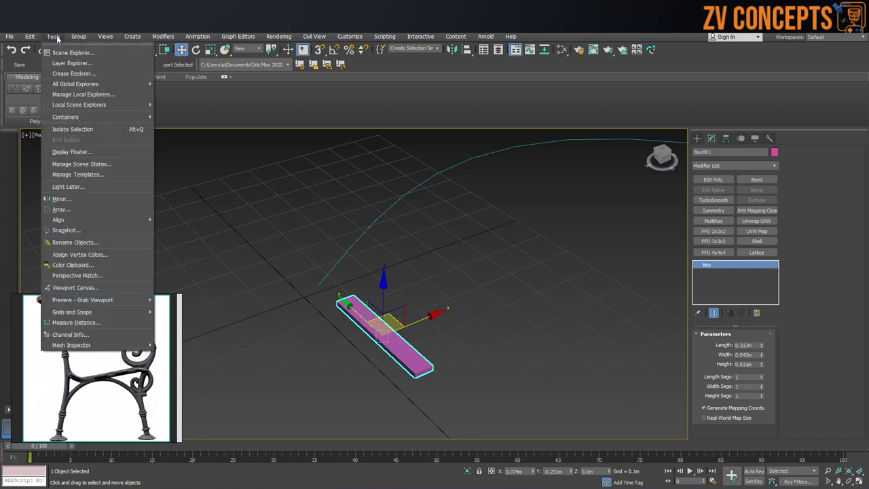
mouse_move(76, 219)
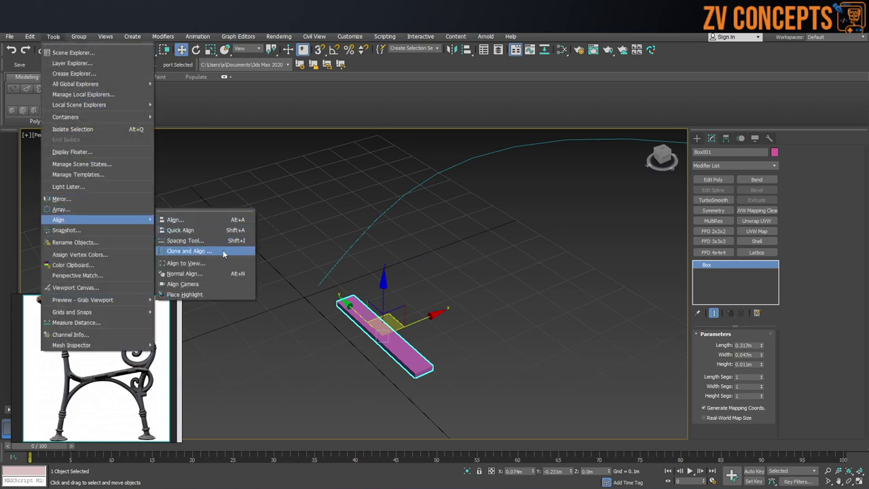
click(478, 283)
key(shift+i)
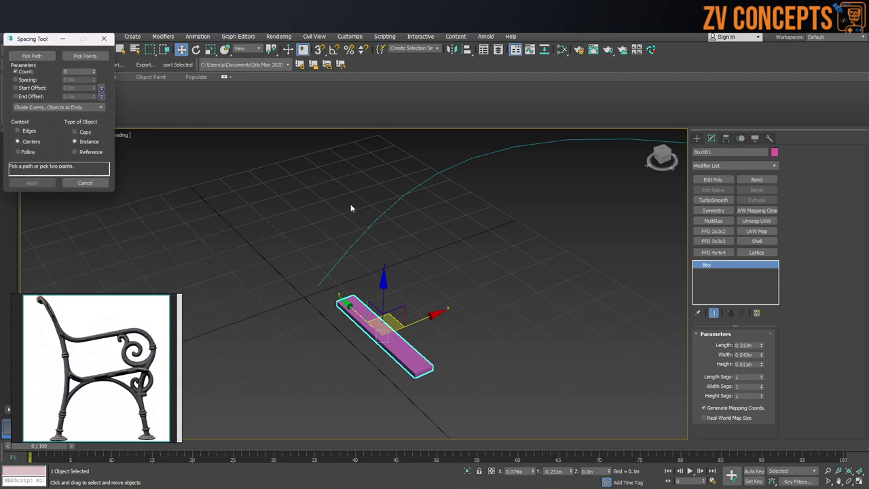
drag(46, 46, 140, 118)
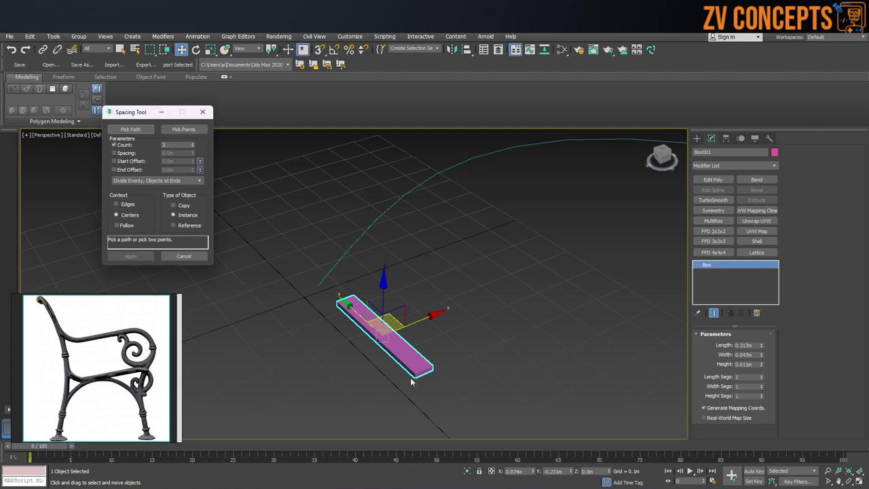
scroll(365, 345, up, 2)
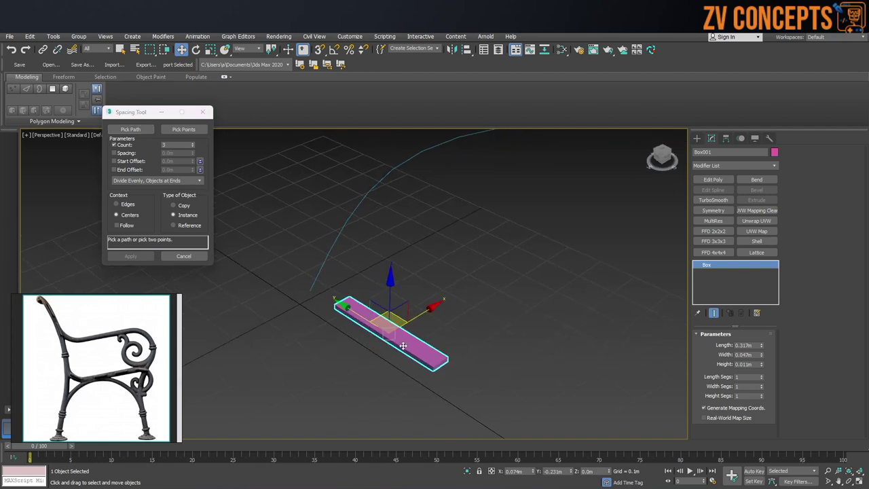
click(144, 127)
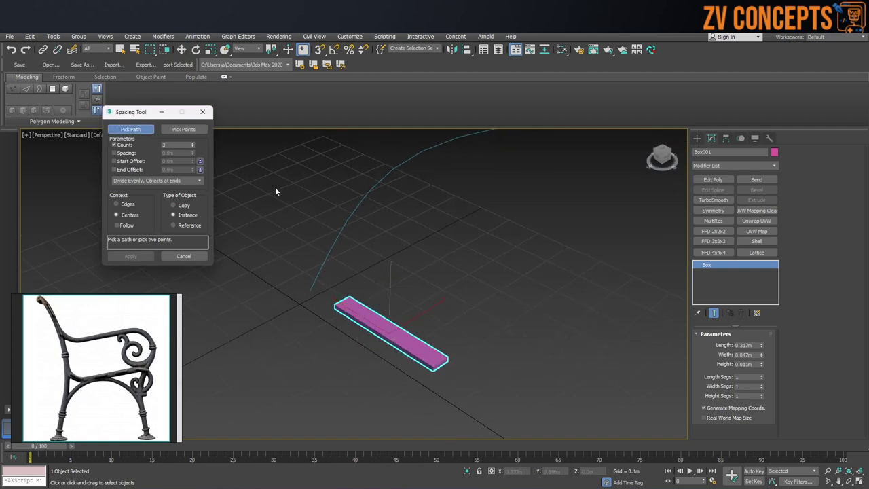
click(350, 216)
scroll(380, 221, down, 4)
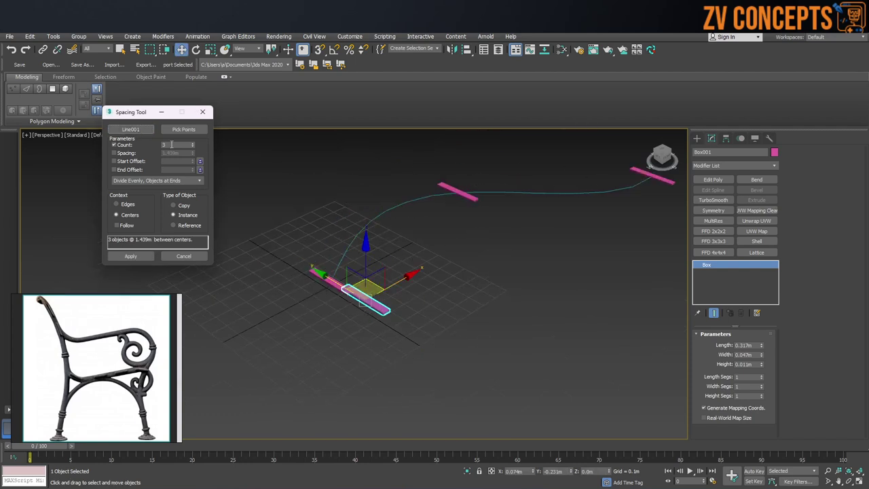
Set the Spacing Tool's count to 17 and make the box copies follow the direction of the path.
click(192, 144)
click(192, 143)
click(192, 143)
click(192, 144)
click(192, 143)
click(191, 144)
click(192, 144)
click(191, 144)
click(192, 143)
click(191, 144)
click(191, 144)
click(191, 144)
click(191, 144)
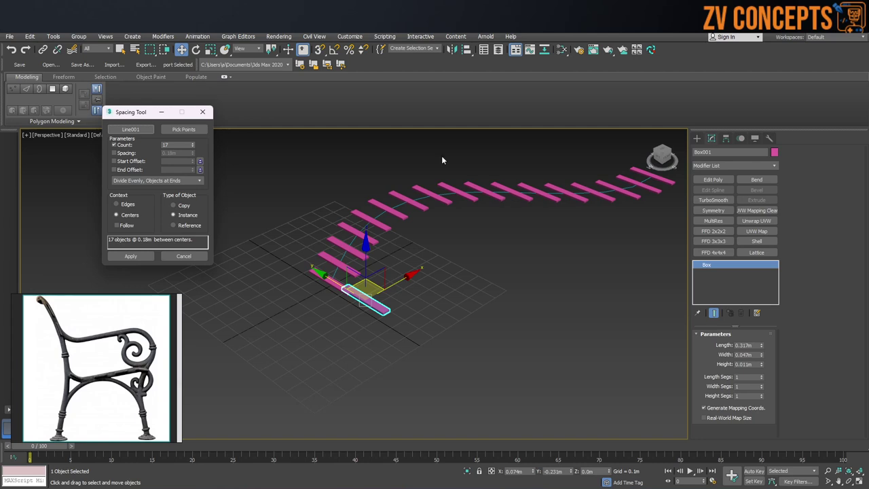
click(124, 226)
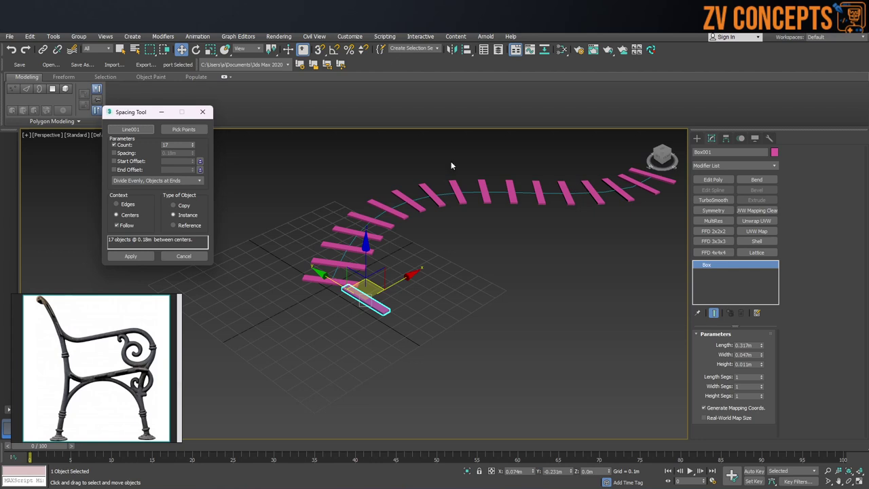
Try higher and lower counts for the box copies in the Spacing Tool, ending back at 17.
click(193, 143)
click(193, 143)
click(193, 147)
click(193, 147)
click(193, 147)
click(193, 147)
click(193, 148)
click(192, 143)
click(193, 143)
click(193, 144)
Try a fixed spacing between the box copies and return to dividing them evenly along the path.
click(117, 154)
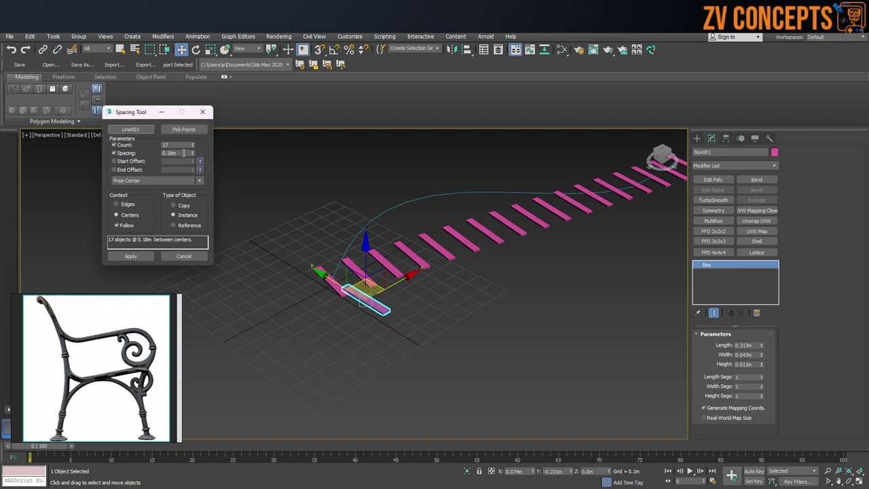
scroll(560, 263, down, 2)
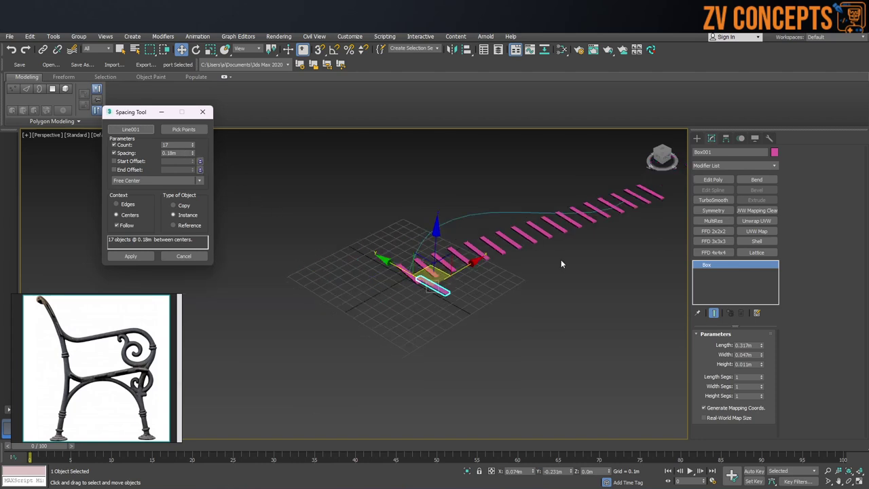
mouse_move(192, 154)
mouse_down()
mouse_move(212, 100)
mouse_move(216, 27)
mouse_move(247, 301)
mouse_move(262, 167)
mouse_move(170, 313)
mouse_move(168, 197)
mouse_move(216, 116)
mouse_move(205, 154)
mouse_up()
click(114, 154)
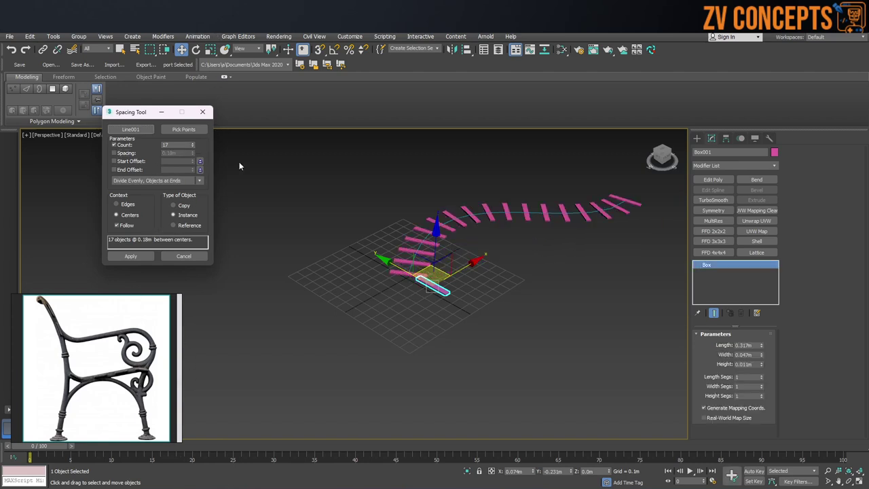
Enable start and end offsets, try shifting the start, reset it to 0 m, and set the end offset to 0.06 m.
click(114, 161)
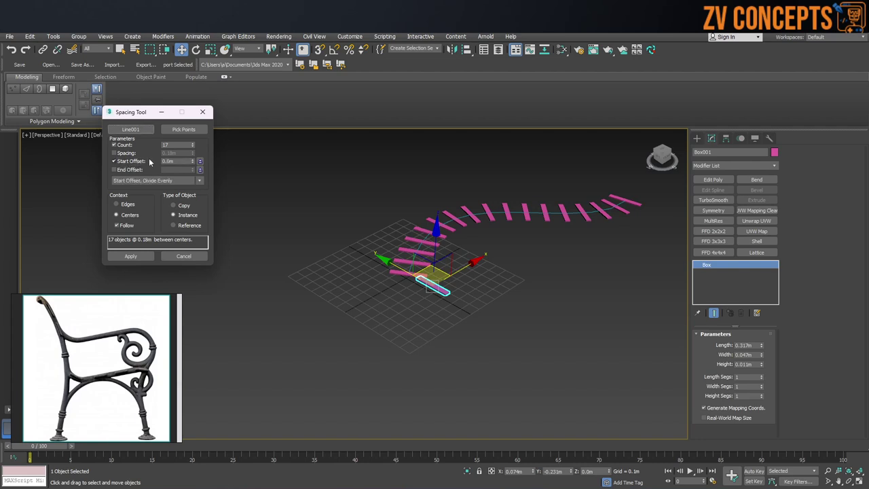
drag(193, 161, 192, 33)
right_click(192, 33)
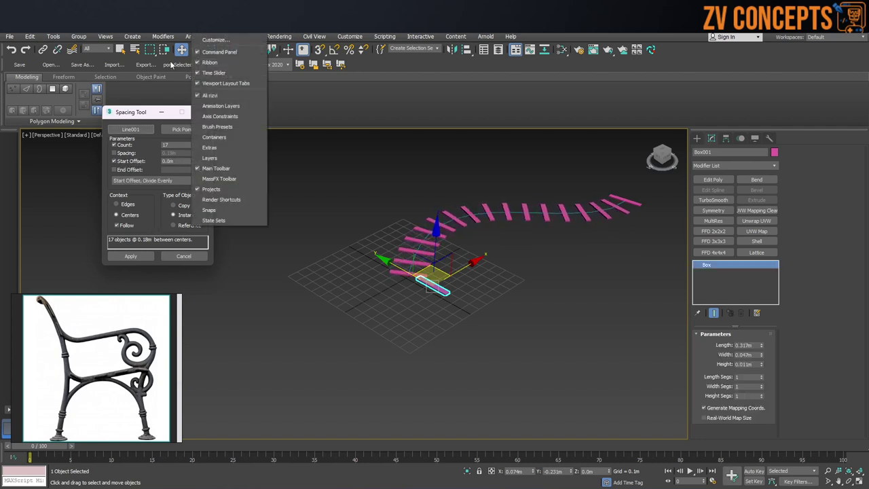
click(180, 161)
click(192, 159)
drag(191, 160, 220, 184)
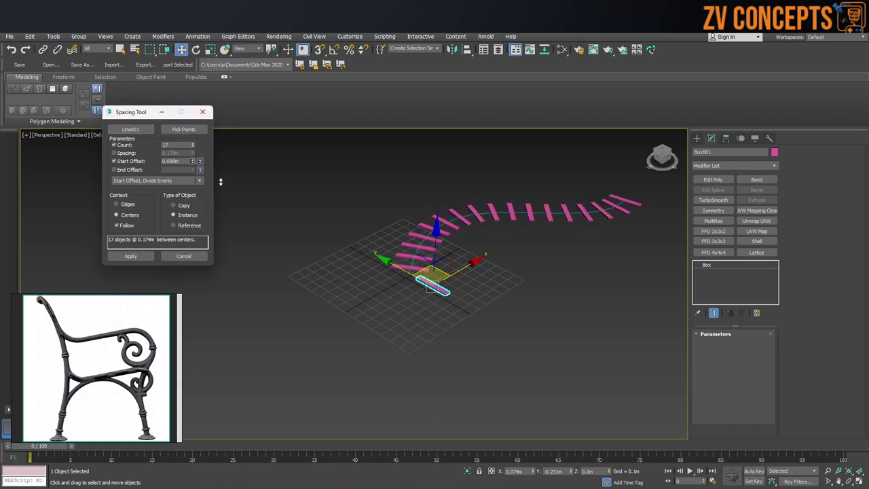
right_click(192, 163)
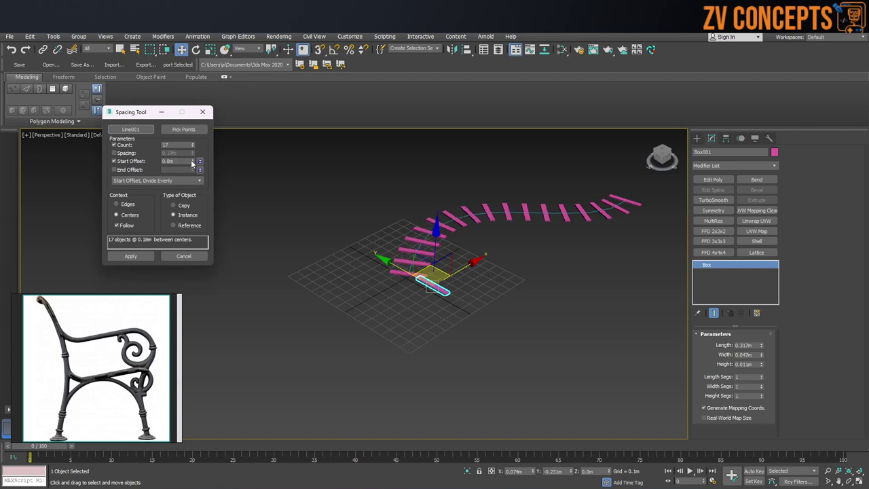
click(114, 170)
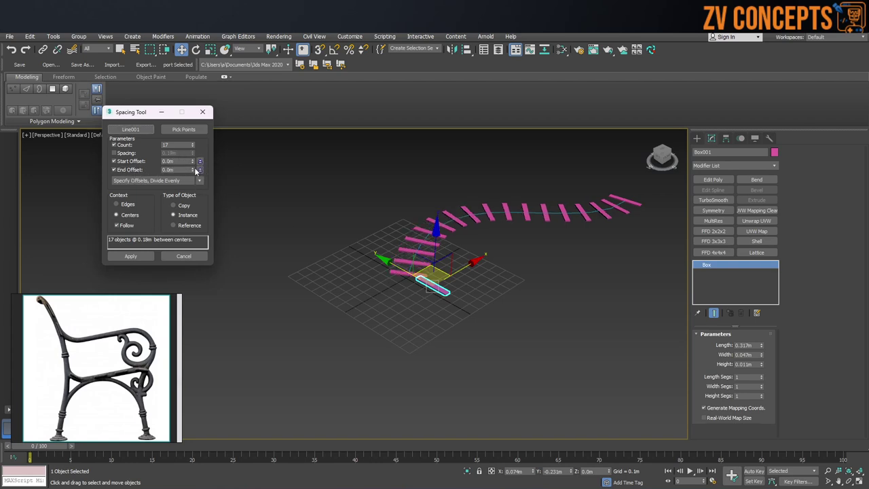
drag(193, 169, 193, 130)
Close the Spacing Tool without applying it and delete both the flat box and the spline.
click(141, 387)
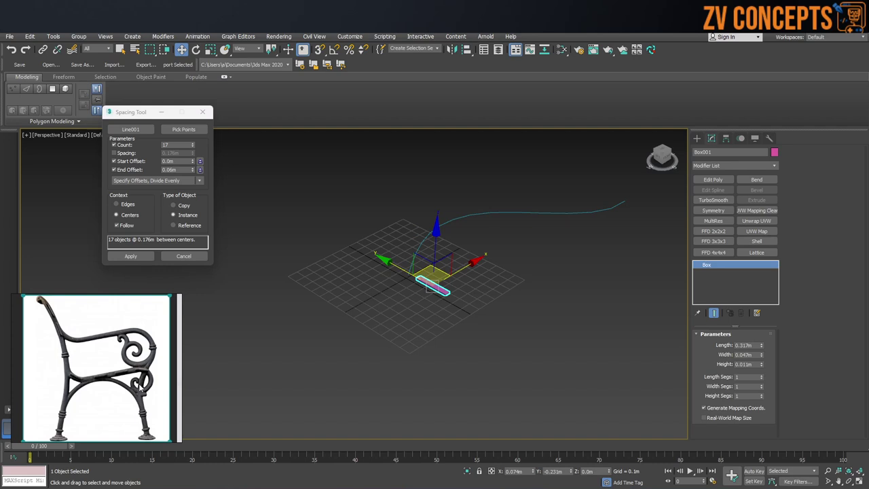
middle_drag(461, 216, 464, 222)
click(464, 222)
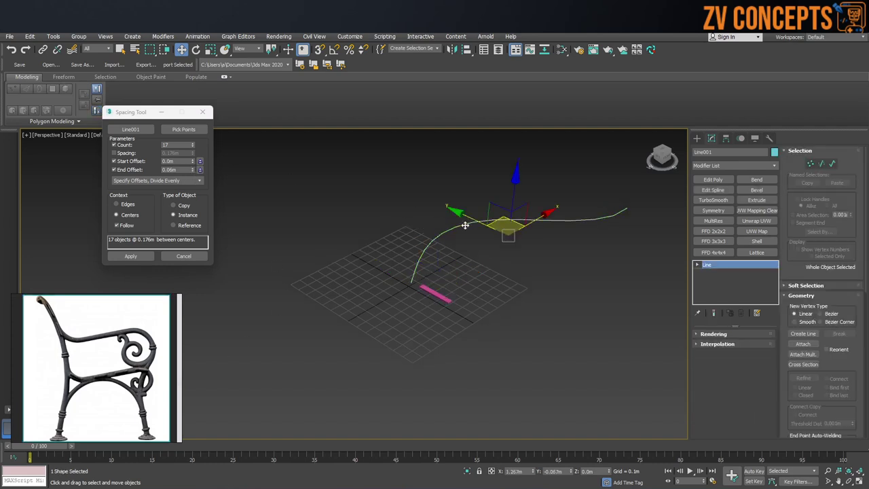
click(444, 287)
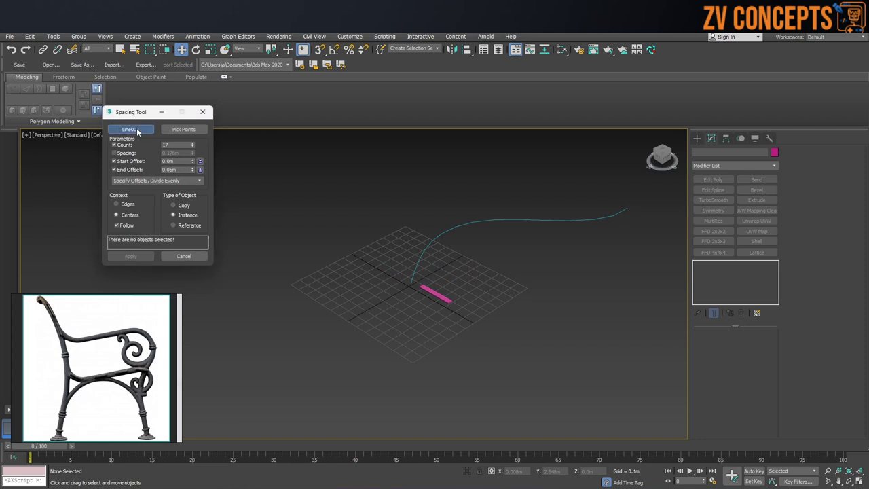
click(202, 111)
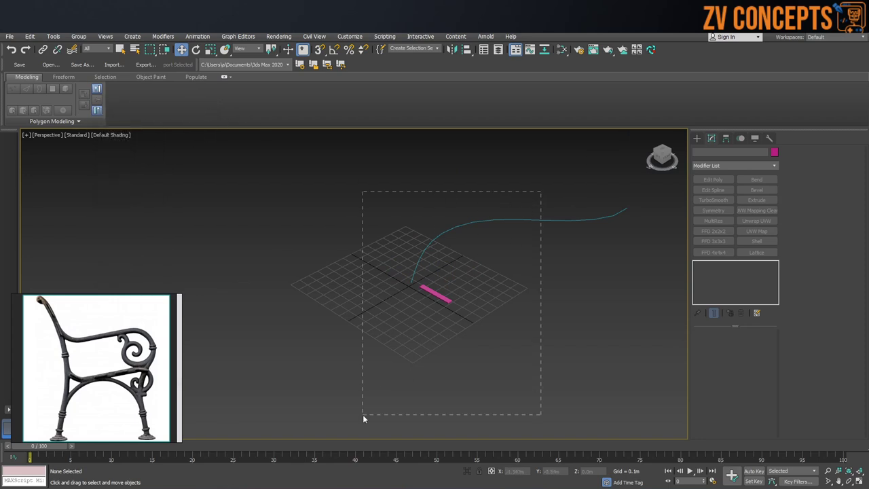
drag(363, 416, 361, 412)
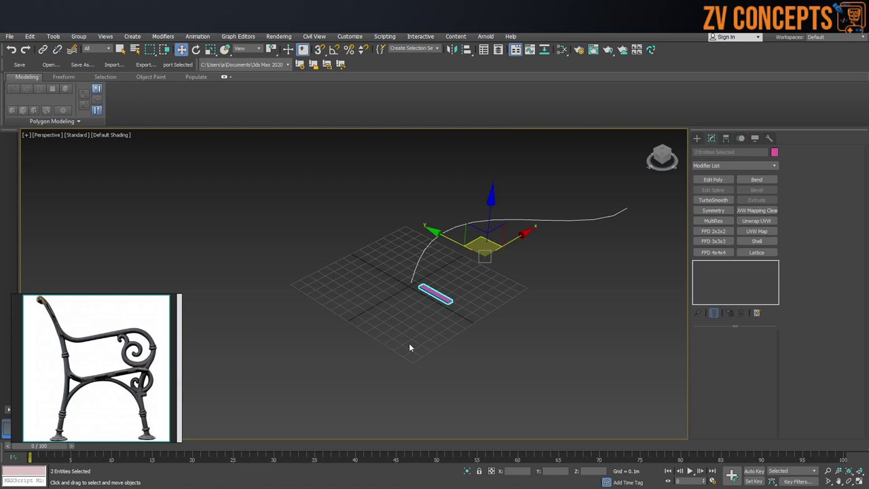
key(Delete)
scroll(448, 244, up, 5)
scroll(474, 242, down, 4)
scroll(474, 242, up, 2)
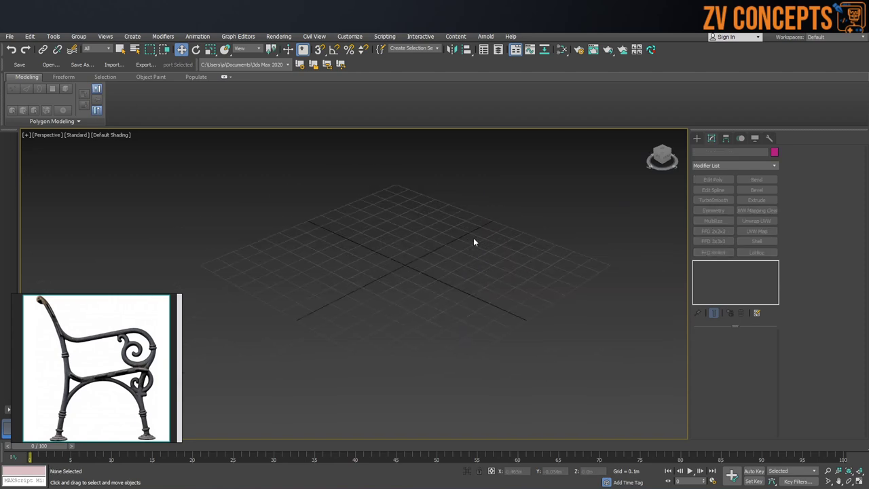
Draw a long, winding six-point spline line with curved segments in the Top view and return to Perspective.
click(697, 138)
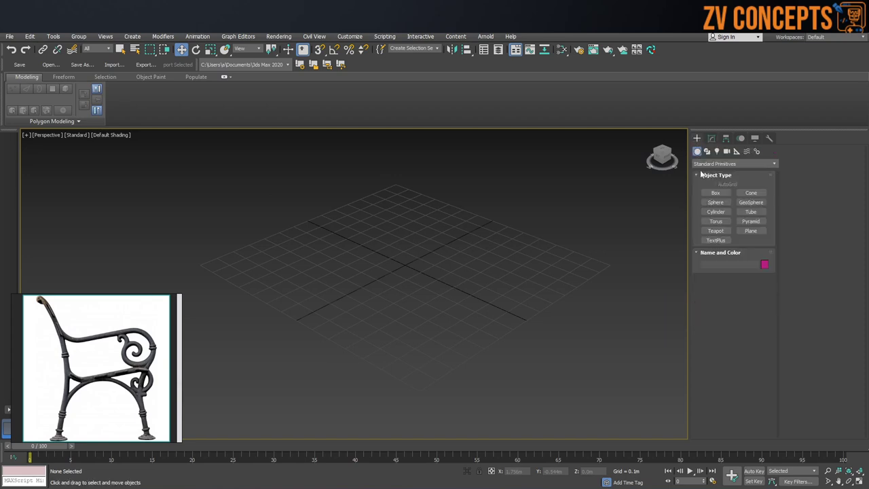
click(707, 150)
middle_drag(552, 249, 539, 253)
key(t)
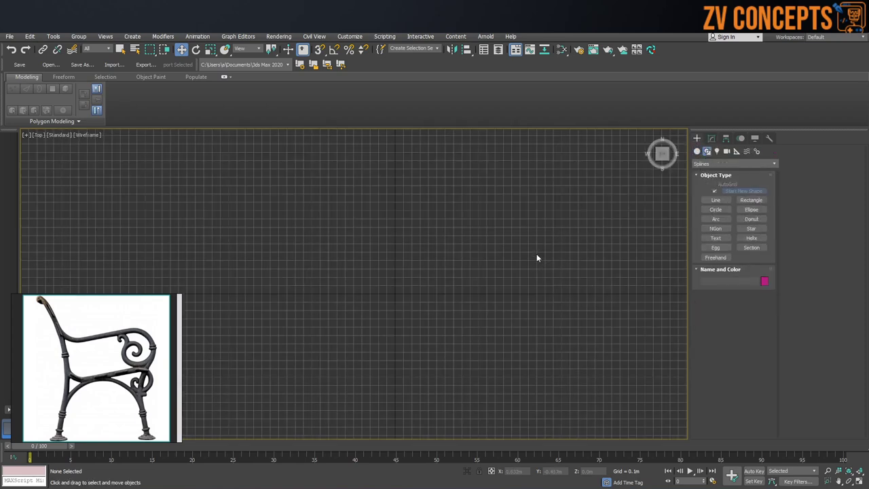
click(715, 199)
click(308, 301)
drag(417, 243, 495, 242)
click(586, 290)
click(608, 407)
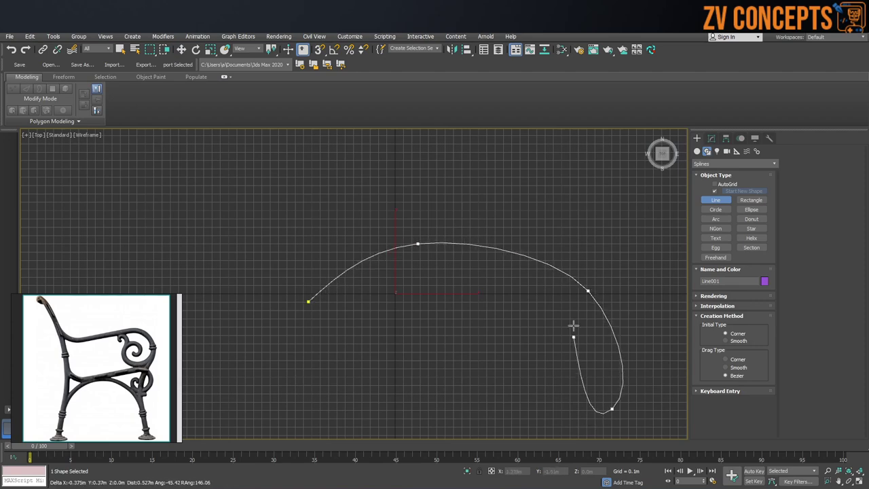
scroll(576, 353, down, 5)
middle_drag(576, 353, 566, 277)
drag(504, 368, 503, 403)
drag(591, 413, 613, 415)
right_click(632, 372)
middle_drag(560, 264, 570, 246)
key(p)
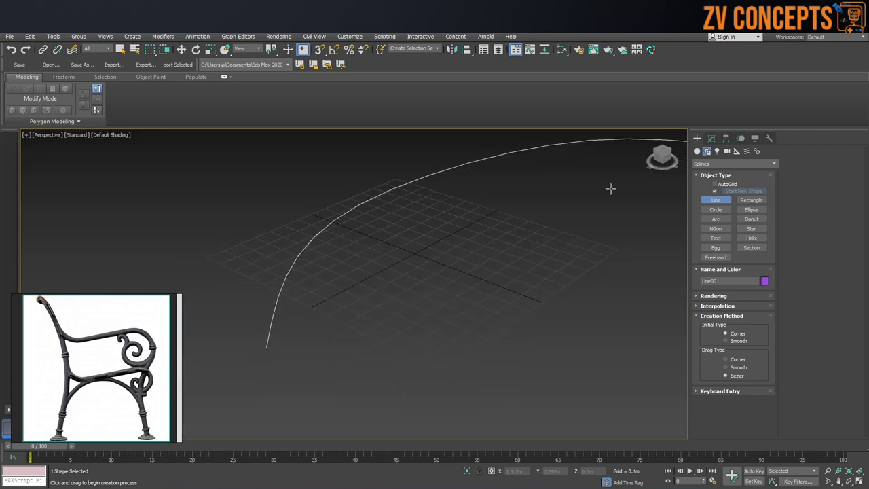
Add a Sweep modifier to the new line and display its edged faces.
click(710, 138)
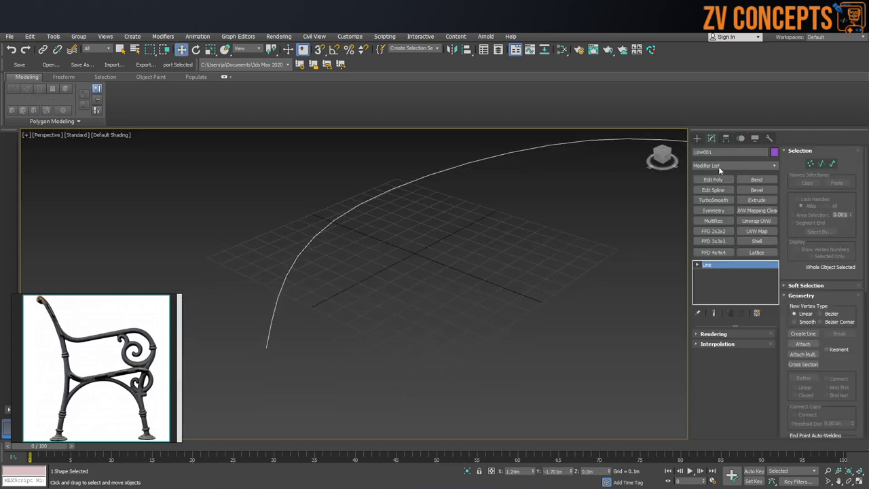
click(718, 166)
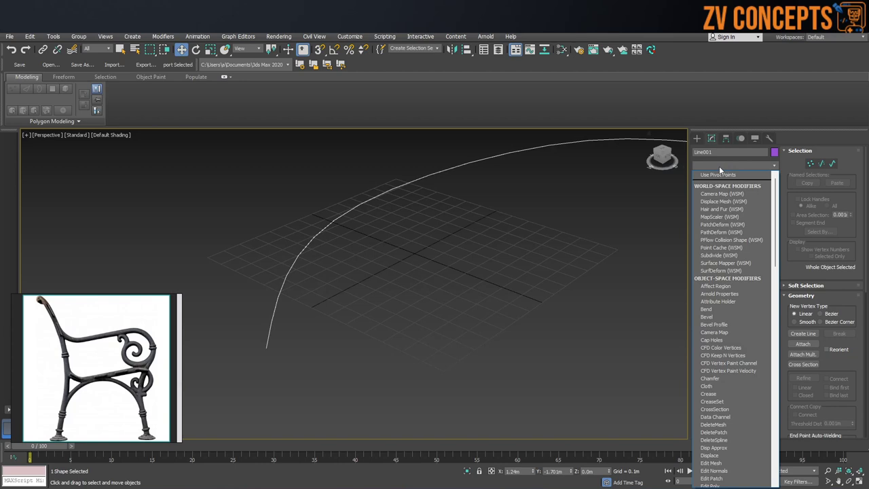
scroll(719, 165, down, 1)
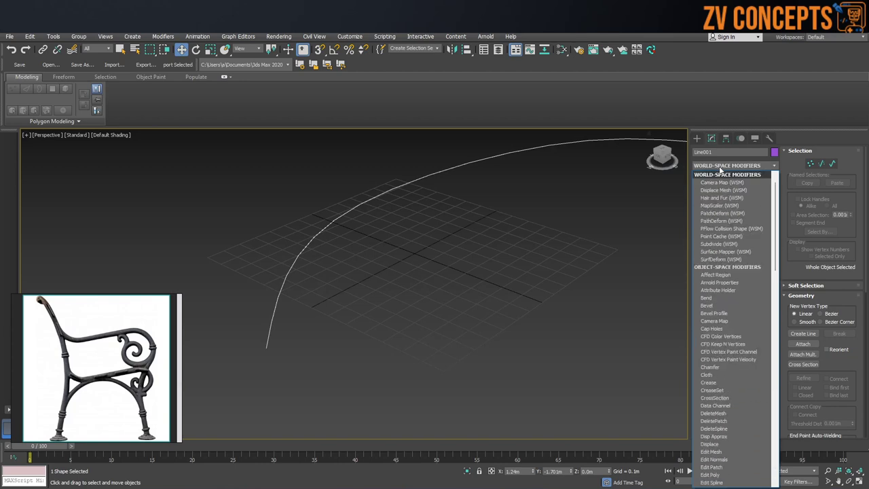
text(sw)
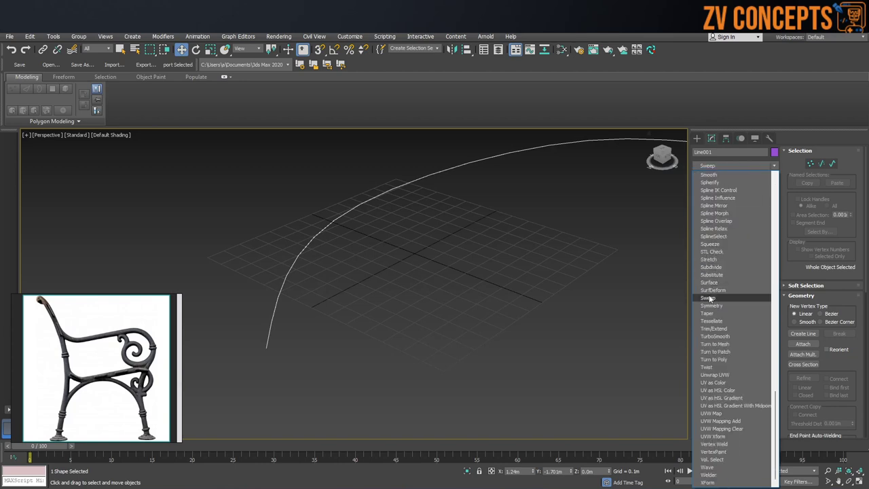
click(709, 298)
mouse_move(494, 253)
alt+middle_down()
mouse_move(274, 187)
mouse_move(407, 257)
mouse_move(408, 249)
mouse_move(387, 277)
alt+middle_up()
scroll(366, 209, up, 4)
key(F4)
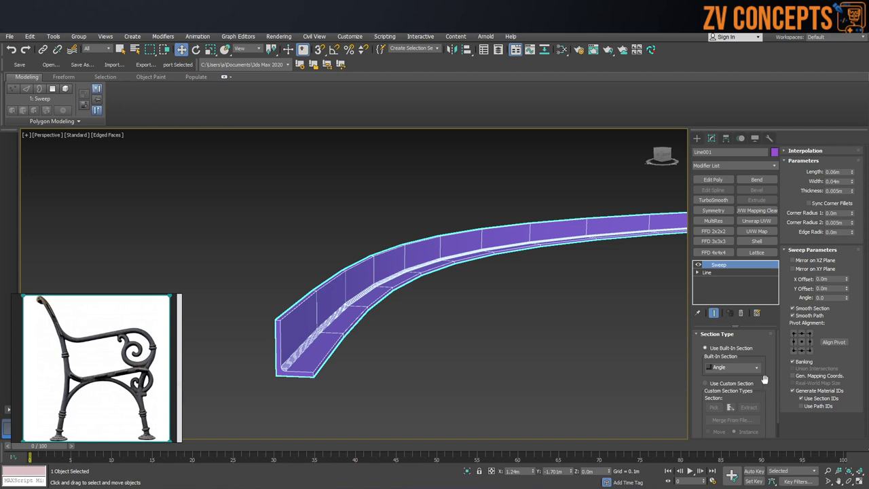
Adjust the sweep's Angle section to 0.028 m length, 0.067 m width and 0.002 m thickness.
scroll(764, 378, down, 1)
drag(852, 174, 31, 192)
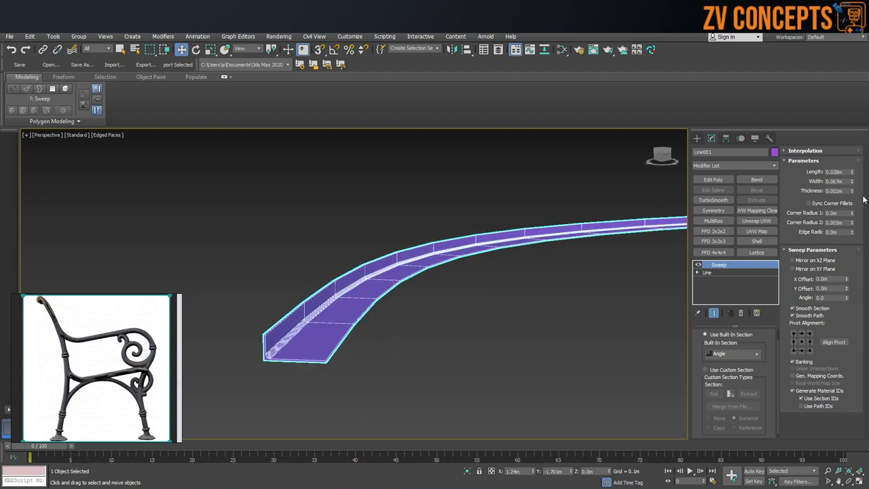
Set the Angle section's Corner Radius 1 to 0.008 m, Corner Radius 2 to 0.009 m and Edge Radii to -0.003 m.
drag(853, 213, 18, 187)
drag(853, 224, 847, 202)
drag(853, 234, 852, 251)
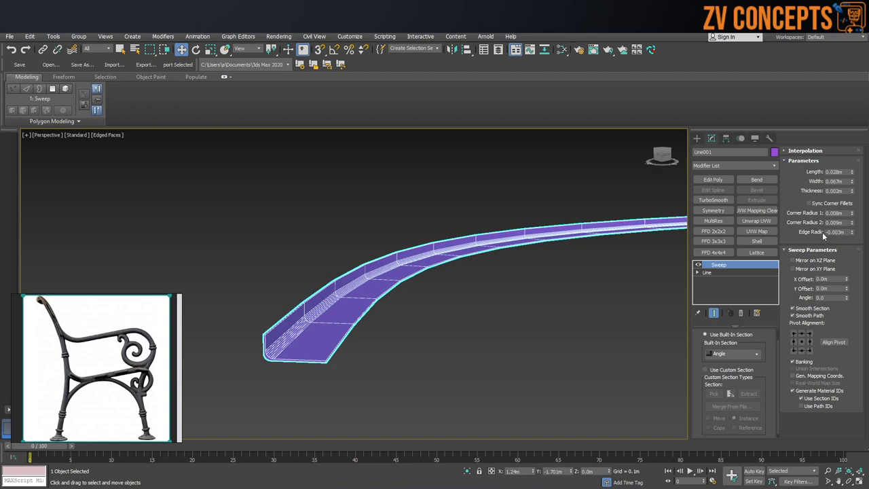
Switch the sweep to the Bar section and reshape it into a flat strip of 0.004 m length and 0.604 m width.
click(733, 353)
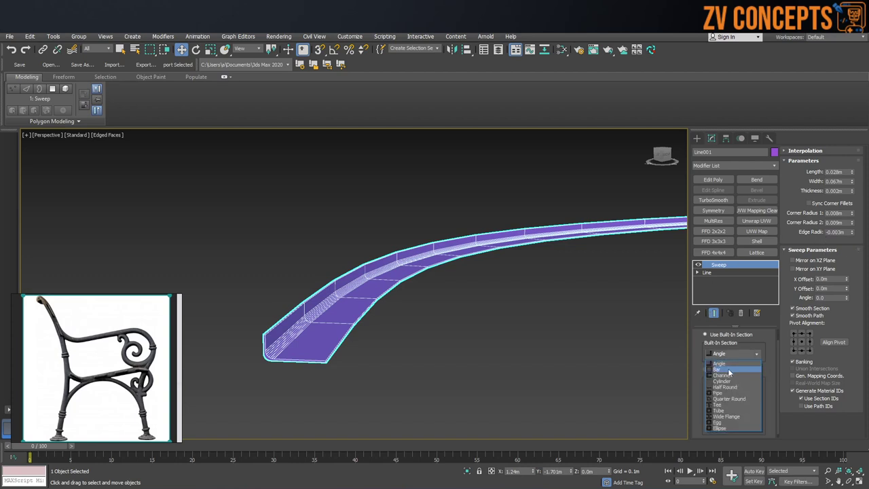
click(723, 372)
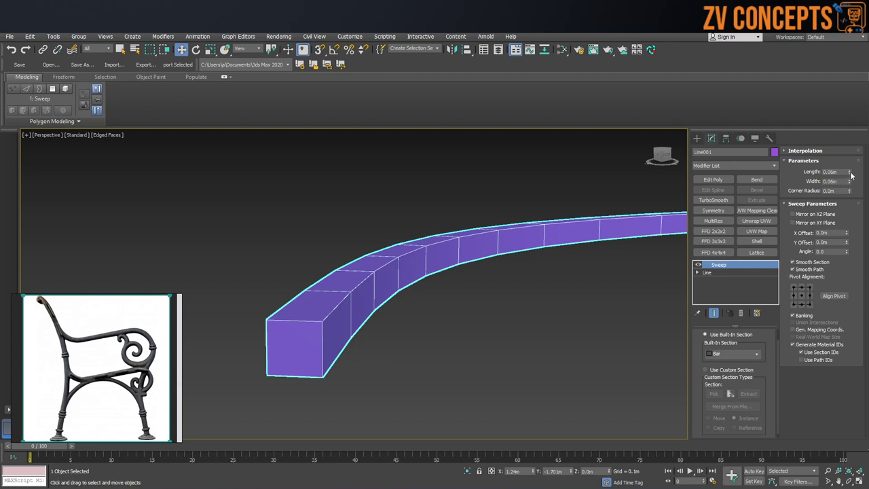
drag(849, 174, 849, 211)
alt+middle_drag(329, 270, 594, 307)
scroll(492, 336, down, 2)
drag(848, 181, 848, 156)
scroll(597, 299, down, 4)
middle_drag(597, 299, 502, 303)
scroll(553, 298, up, 3)
alt+middle_drag(562, 297, 456, 336)
scroll(510, 338, up, 2)
middle_drag(510, 338, 371, 282)
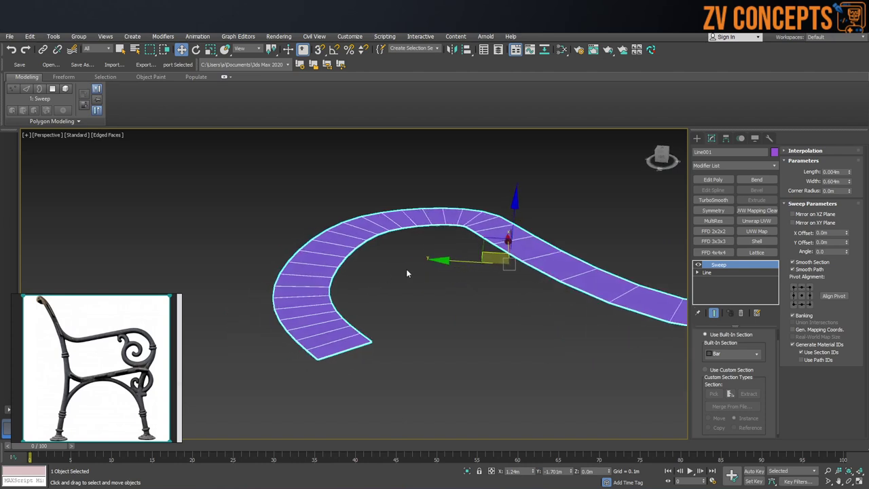
mouse_move(467, 258)
alt+middle_down()
mouse_move(488, 255)
mouse_move(475, 249)
alt+middle_up()
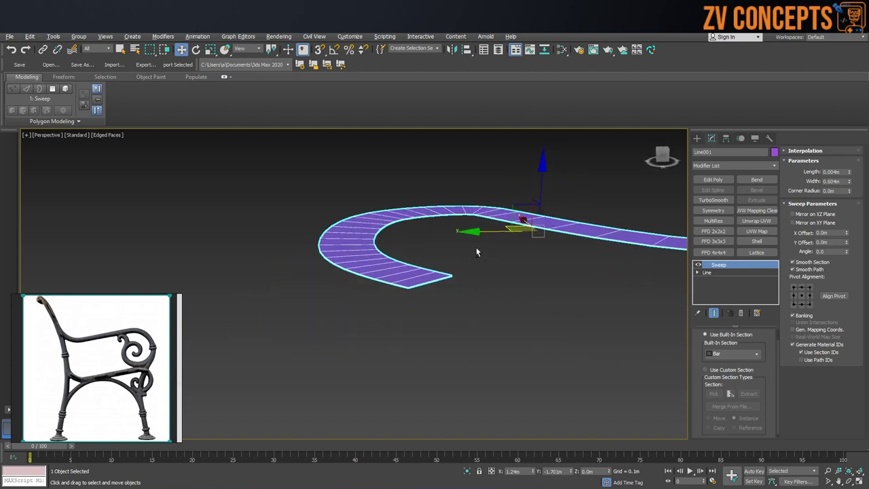
Try the Channel built-in section on the sweep, followed by the Cylinder section.
click(710, 353)
click(720, 375)
scroll(362, 237, up, 5)
scroll(236, 233, down, 4)
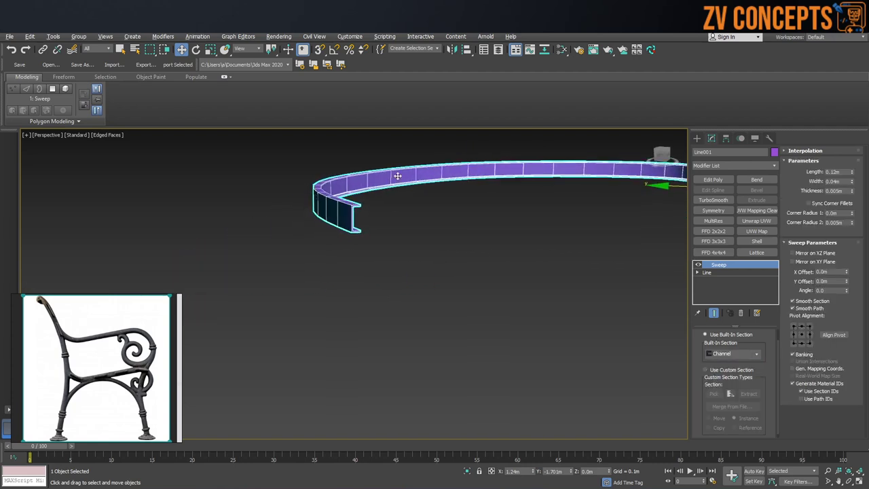
scroll(480, 187, up, 3)
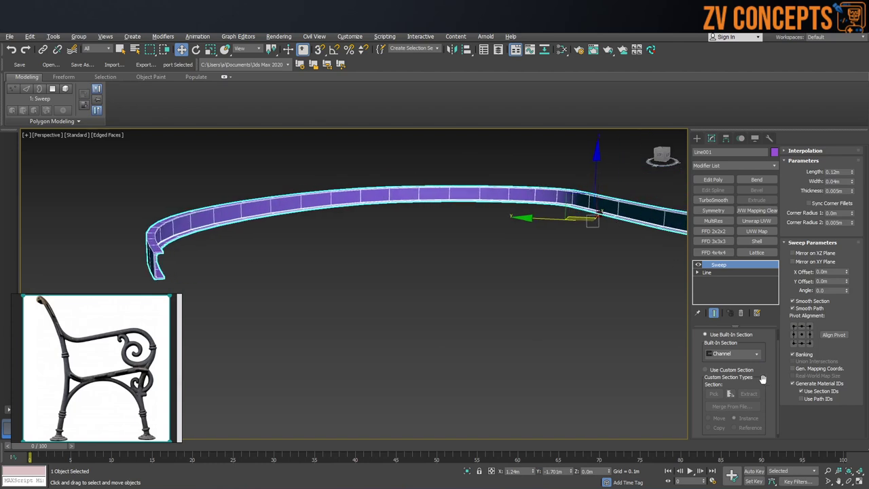
click(745, 354)
click(724, 381)
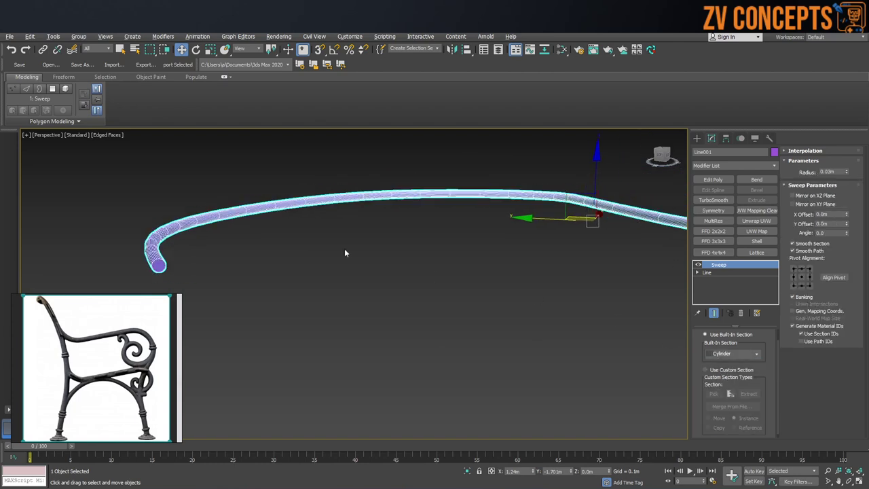
Try the Half Round built-in section on the sweep, followed by the Pipe section.
click(739, 357)
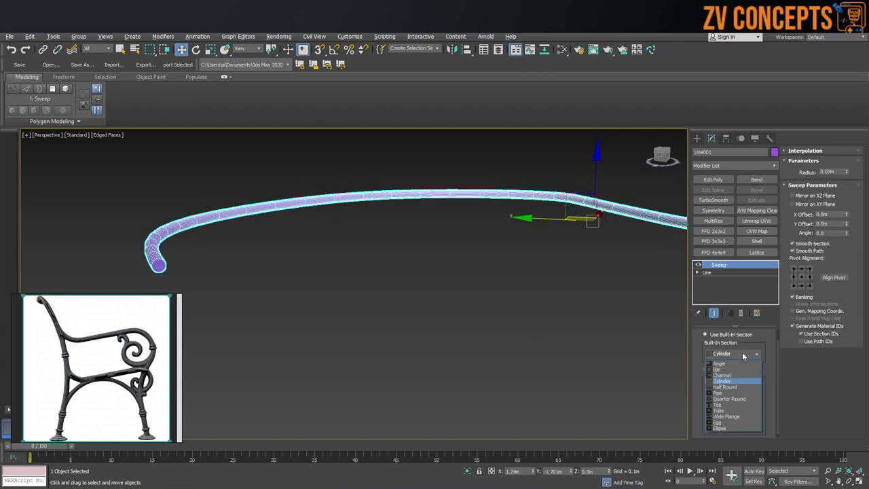
click(724, 389)
middle_drag(254, 231, 344, 250)
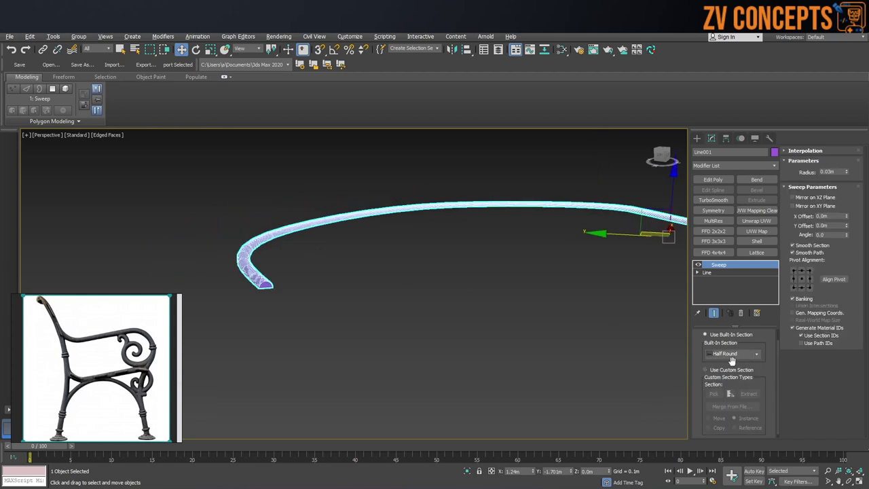
click(731, 355)
click(728, 392)
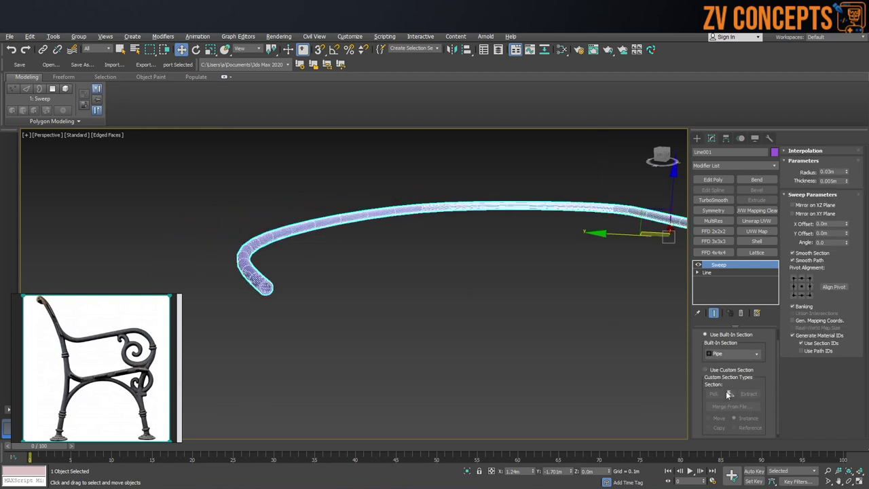
Try the Ellipse built-in section on the sweep and return it to the Angle section.
click(739, 353)
click(724, 428)
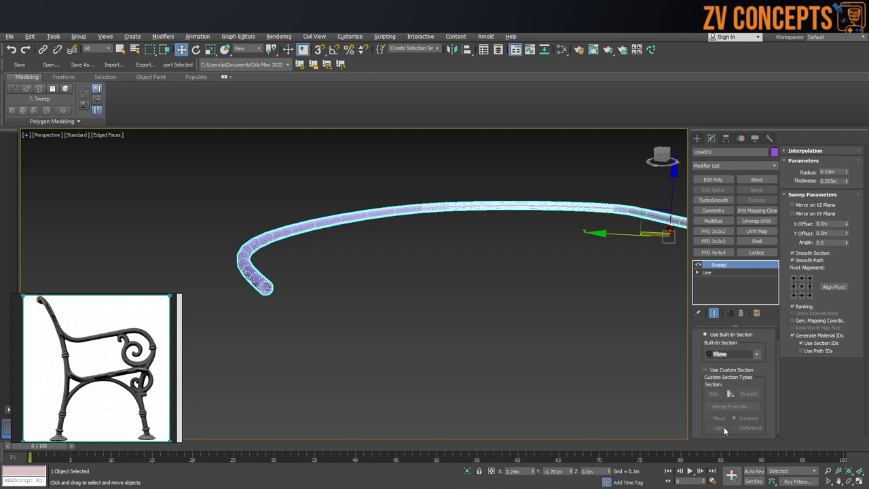
click(740, 354)
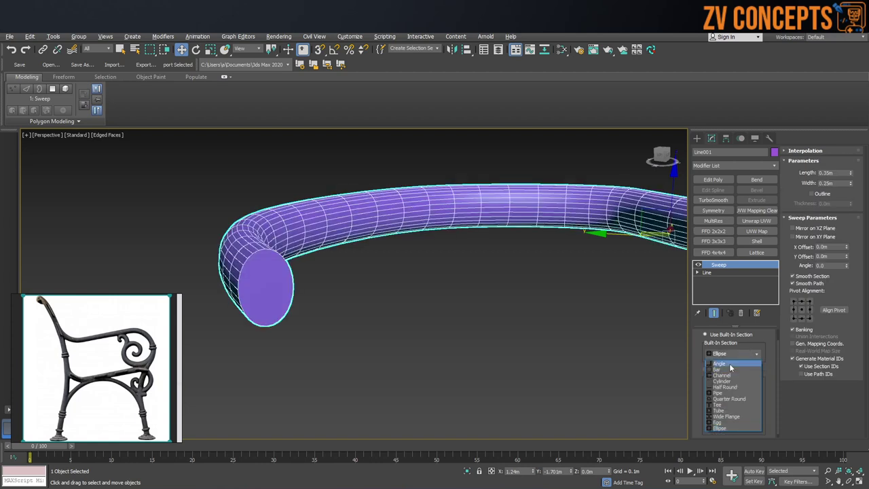
click(730, 365)
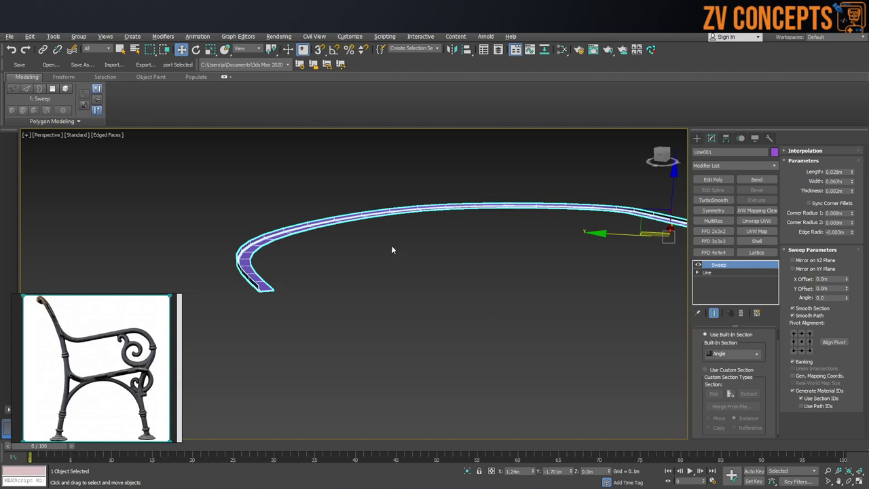
alt+middle_drag(392, 250, 659, 353)
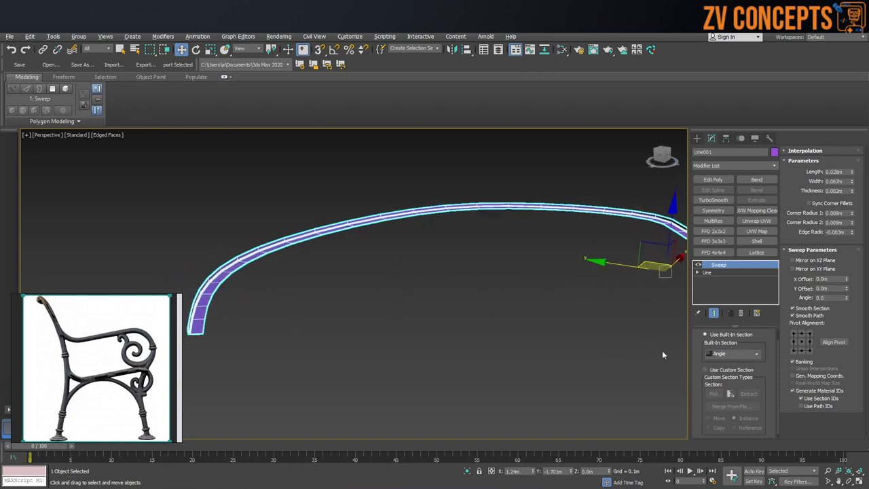
middle_drag(595, 297, 545, 288)
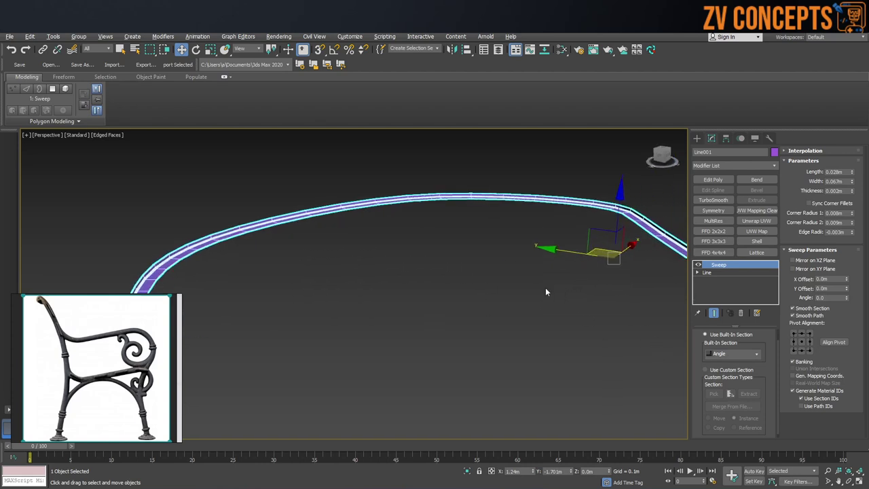
Set the sweep to use a custom section and display the Front view.
click(705, 369)
alt+middle_drag(402, 284, 454, 286)
key(f)
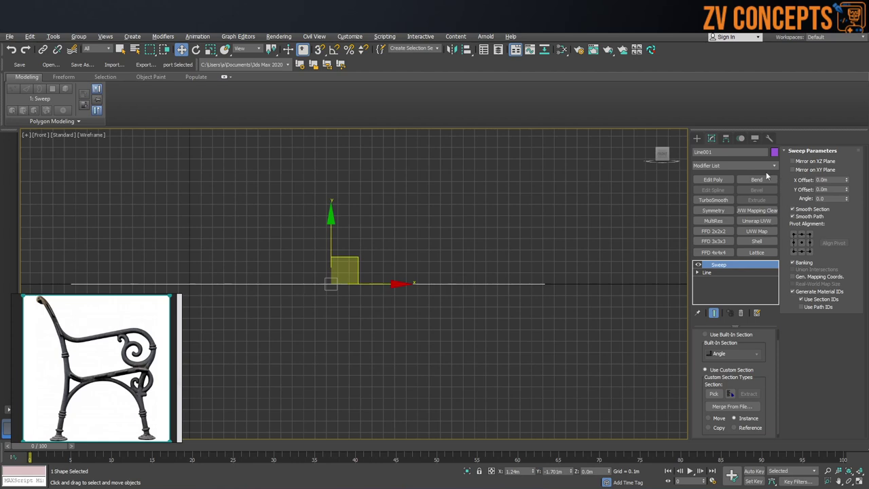
Draw a small closed twelve-point stepped moulding profile with straight Line segments in the Front view.
click(697, 138)
click(715, 200)
scroll(606, 251, up, 4)
click(598, 259)
click(598, 376)
click(538, 376)
click(537, 365)
click(550, 365)
click(549, 344)
click(490, 344)
click(490, 311)
click(509, 311)
click(509, 279)
click(575, 279)
click(574, 247)
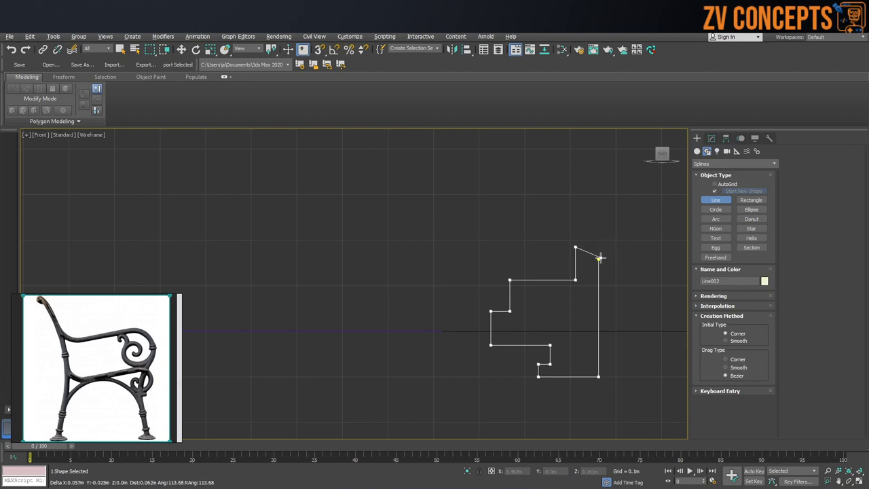
click(598, 259)
click(419, 287)
scroll(520, 280, down, 2)
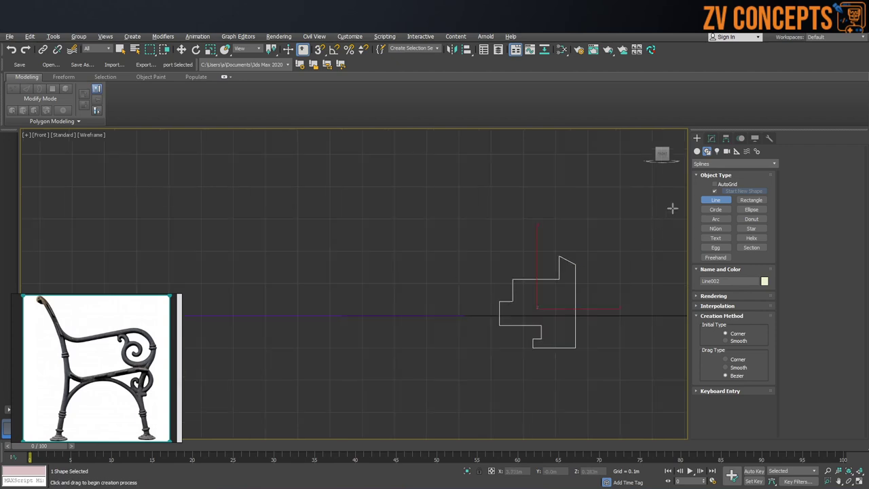
Return to Perspective, select the long curved line and pick the stepped profile as its custom sweep section.
click(709, 140)
key(w)
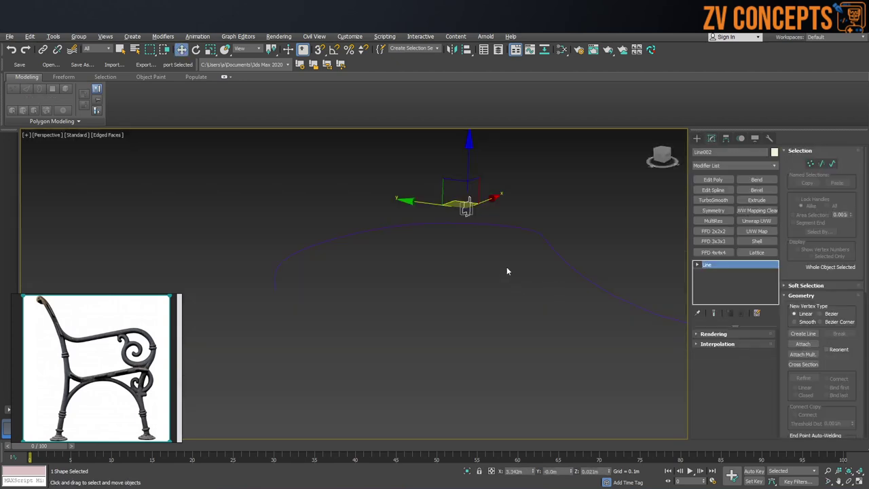
click(573, 226)
scroll(541, 258, up, 2)
alt+middle_drag(466, 228, 479, 269)
middle_drag(614, 303, 594, 299)
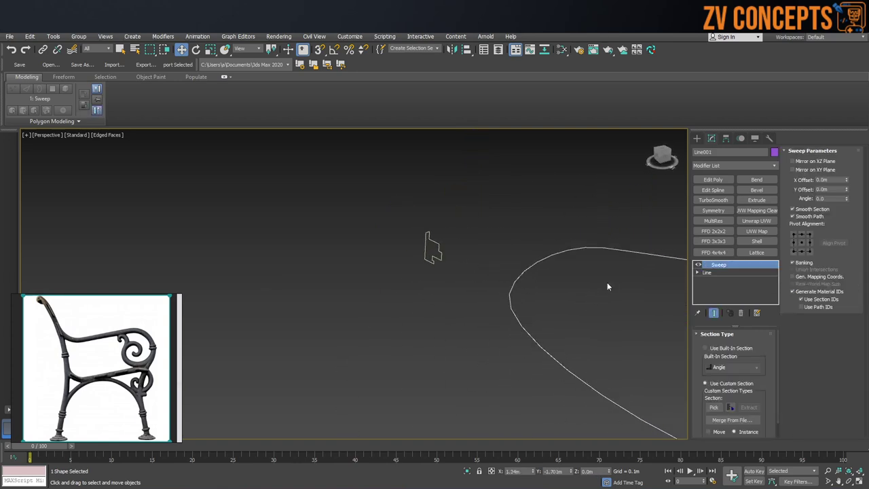
click(714, 407)
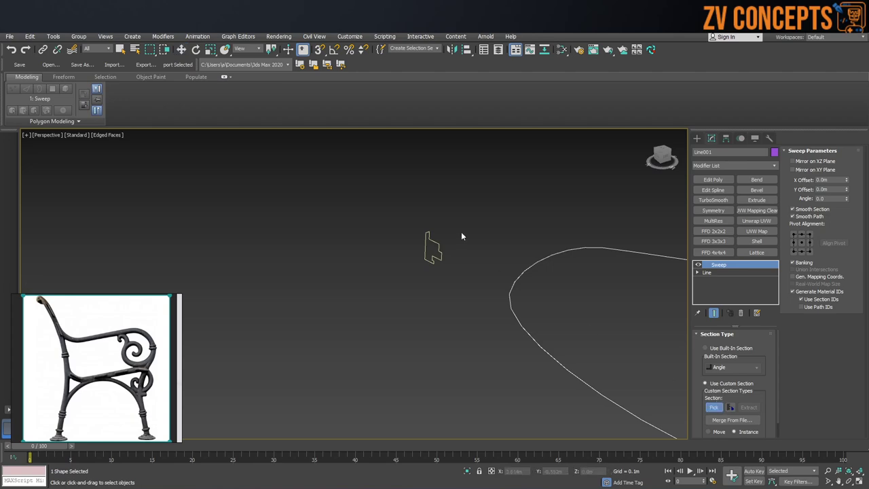
click(430, 239)
alt+middle_drag(428, 247, 551, 302)
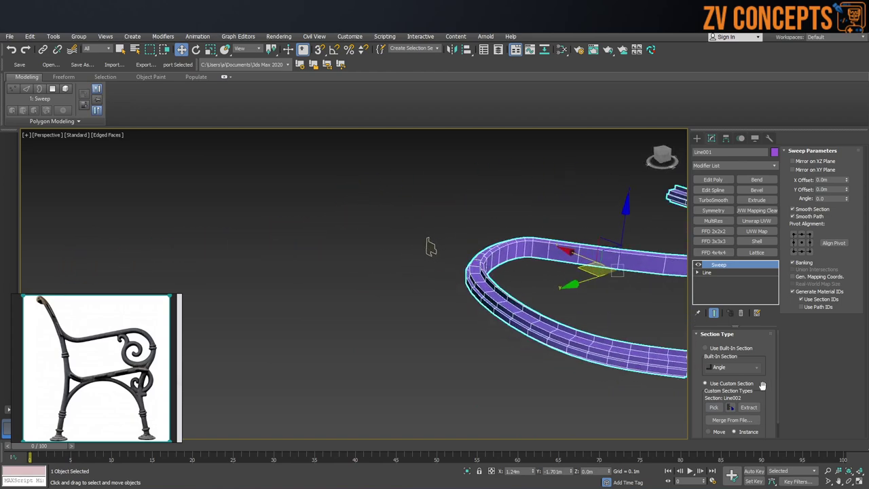
Rotate the swept profile to a 90-degree angle and adjust the angle further to about 265.3.
scroll(766, 384, down, 2)
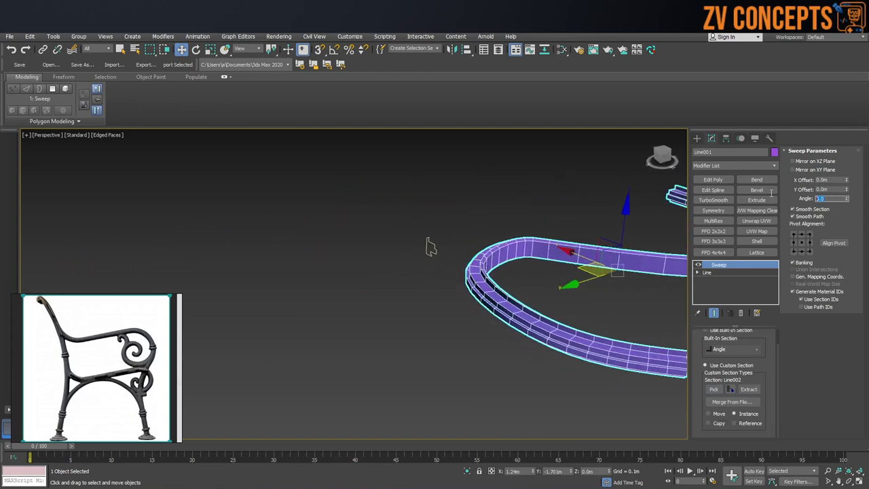
text(90)
key(Return)
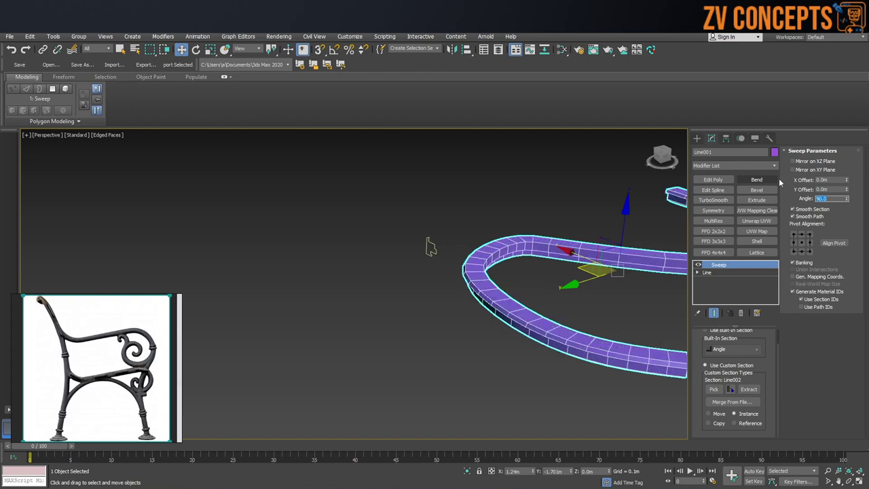
drag(846, 198, 785, 257)
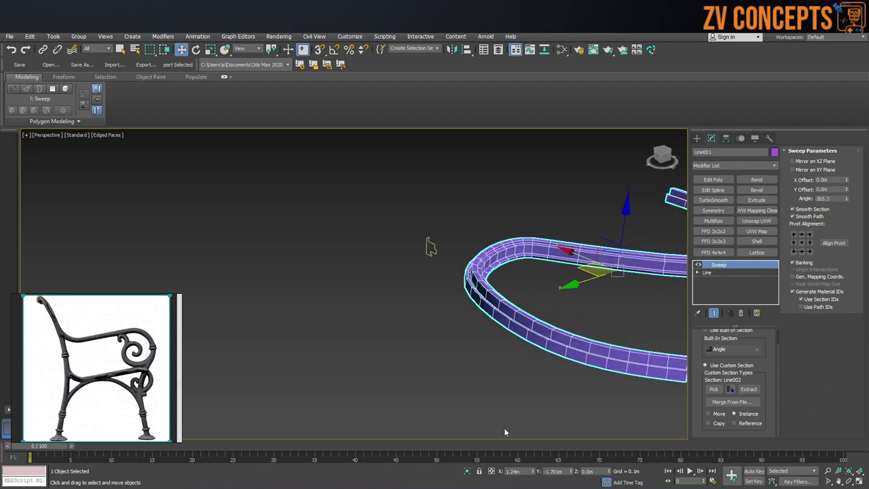
Delete both the swept line and the profile shape and show the home grid.
middle_drag(434, 414, 308, 413)
click(548, 146)
drag(548, 145, 293, 383)
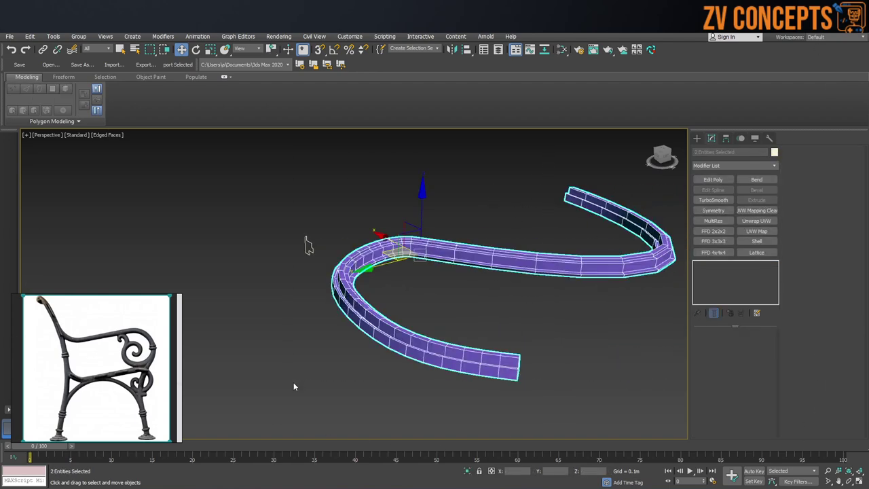
key(Delete)
key(g)
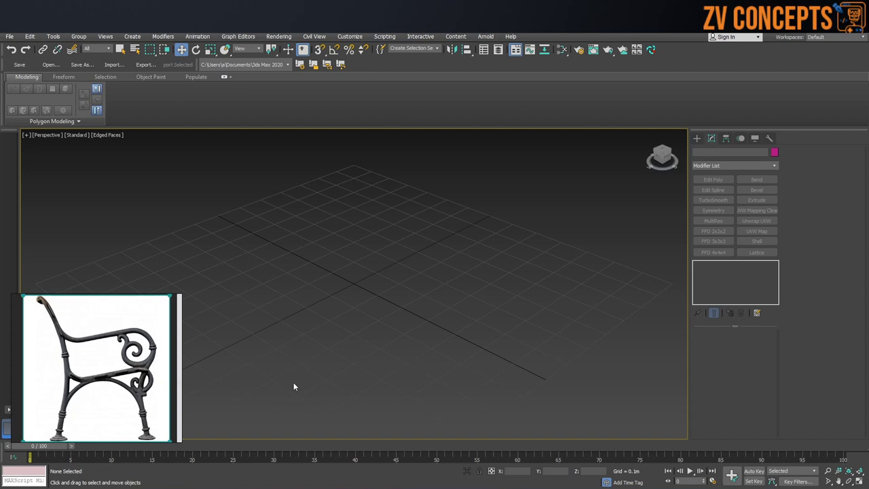
Draw an open four-point line in the Left view, curved through its two middle points, for the bench's back support.
middle_drag(308, 273, 325, 266)
key(l)
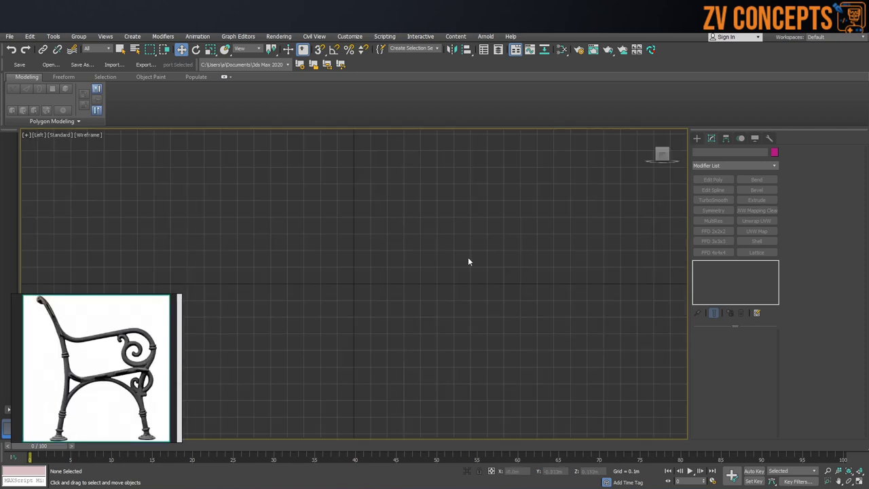
click(696, 138)
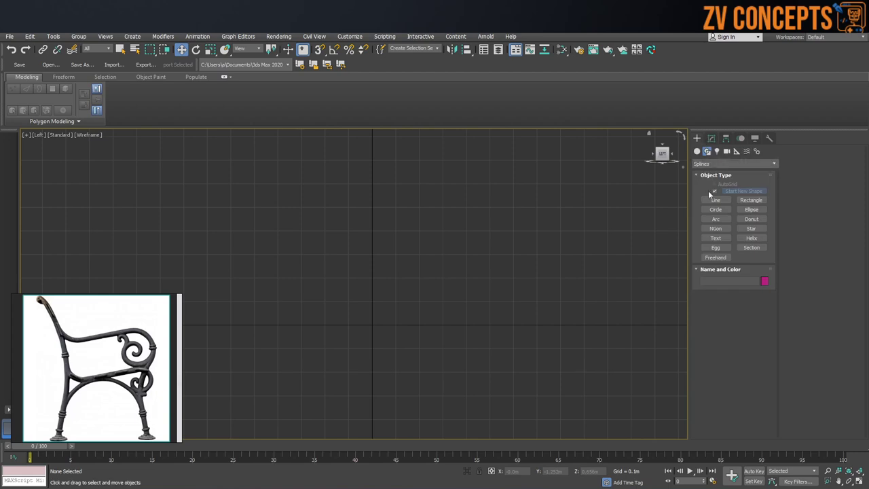
click(715, 200)
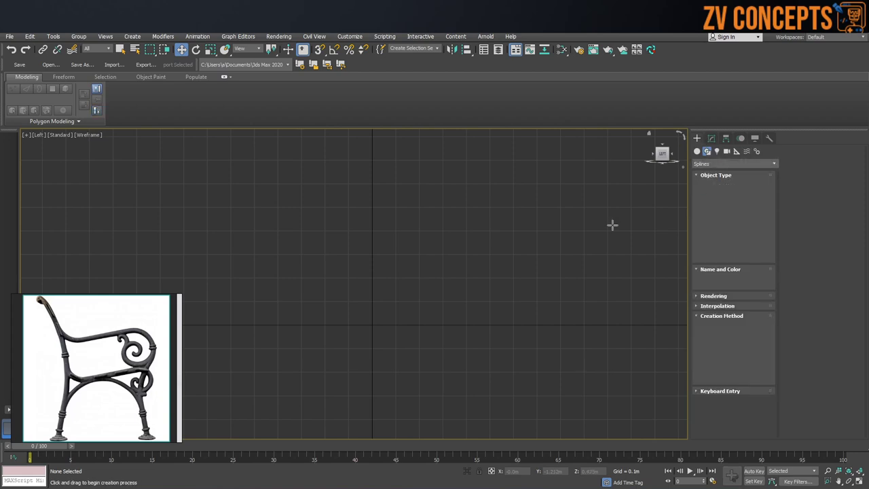
click(285, 140)
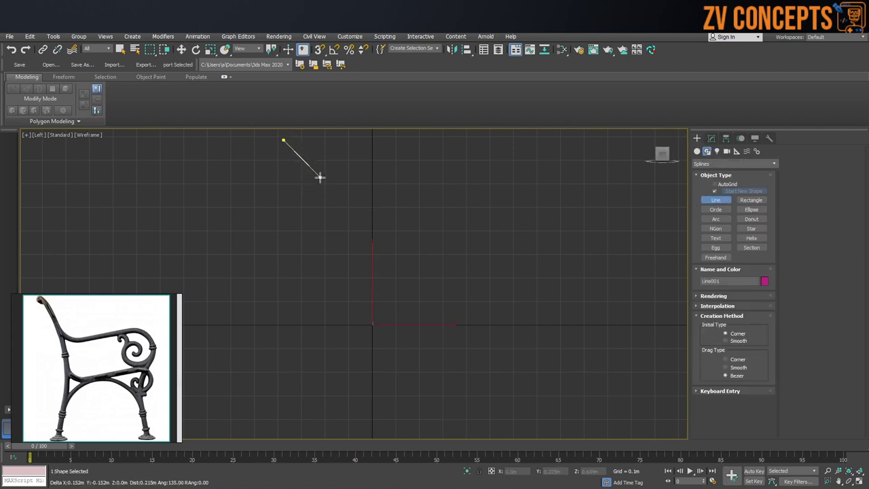
drag(329, 200, 342, 246)
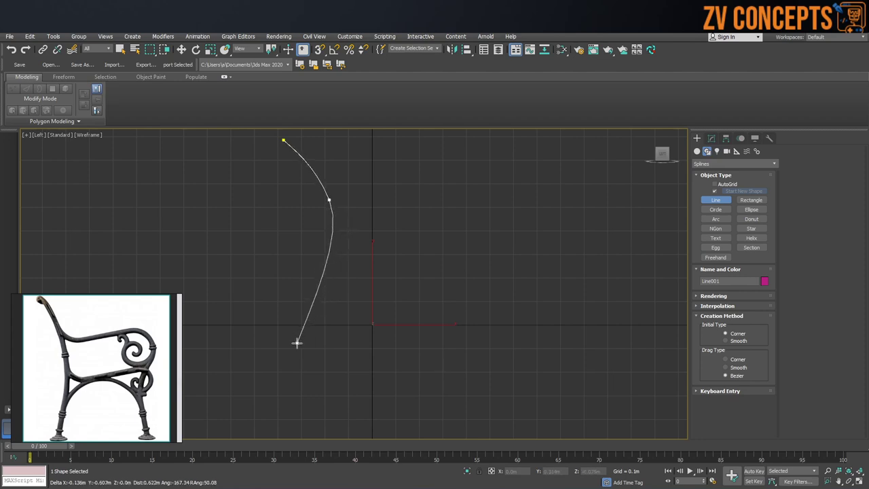
drag(300, 350, 287, 373)
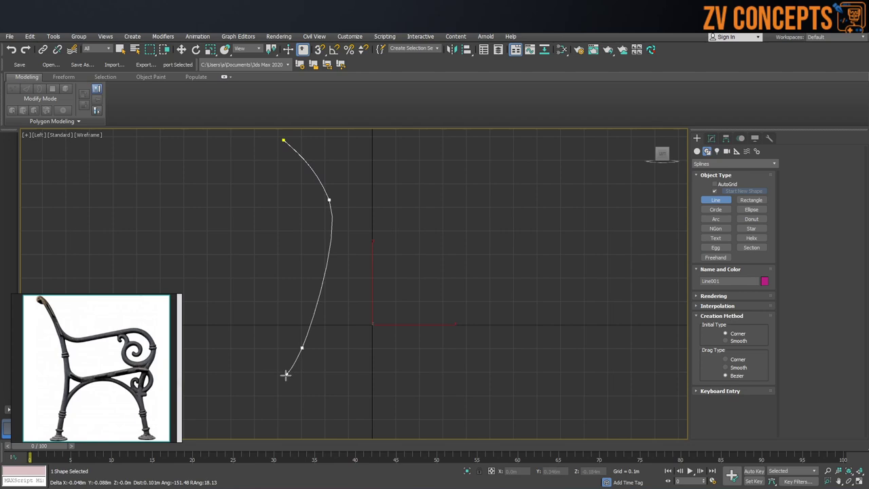
click(274, 418)
right_click(416, 320)
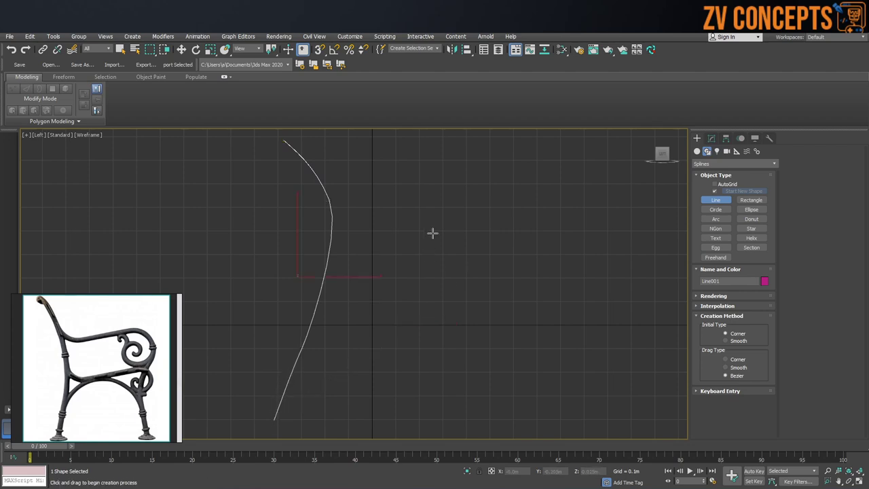
Edit the back-support line at vertex level and shift its upper-middle vertex slightly down to smooth the bend.
middle_drag(364, 197, 360, 205)
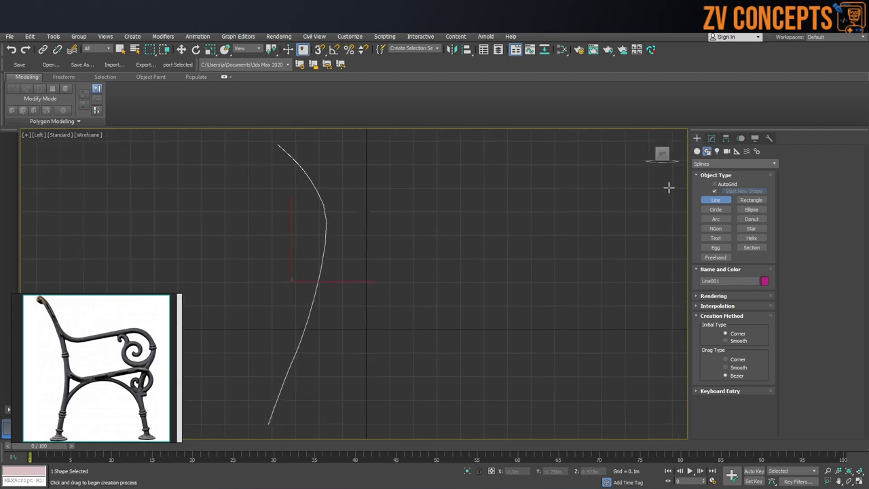
click(711, 138)
middle_drag(562, 197, 578, 205)
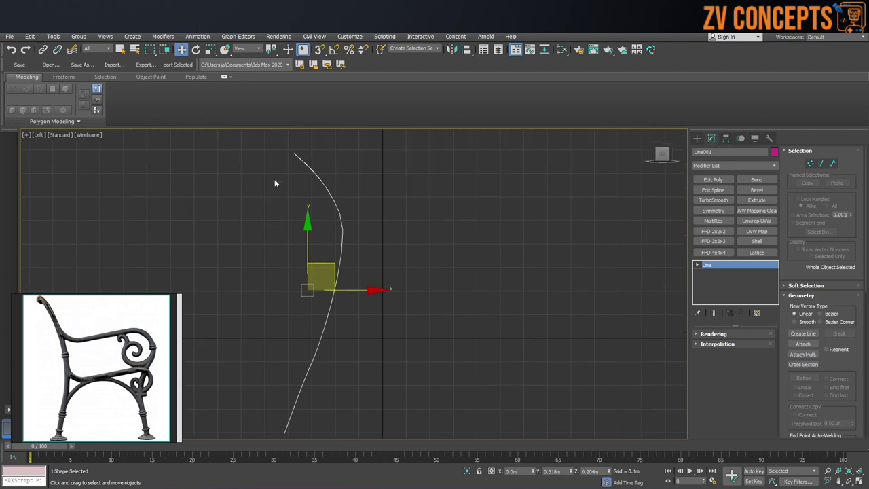
click(806, 164)
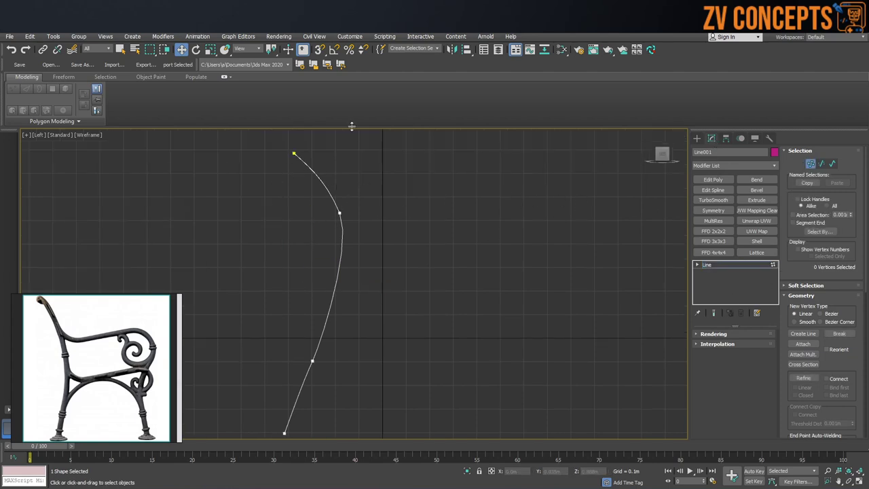
drag(310, 255, 353, 261)
drag(363, 190, 365, 197)
middle_drag(423, 185, 424, 185)
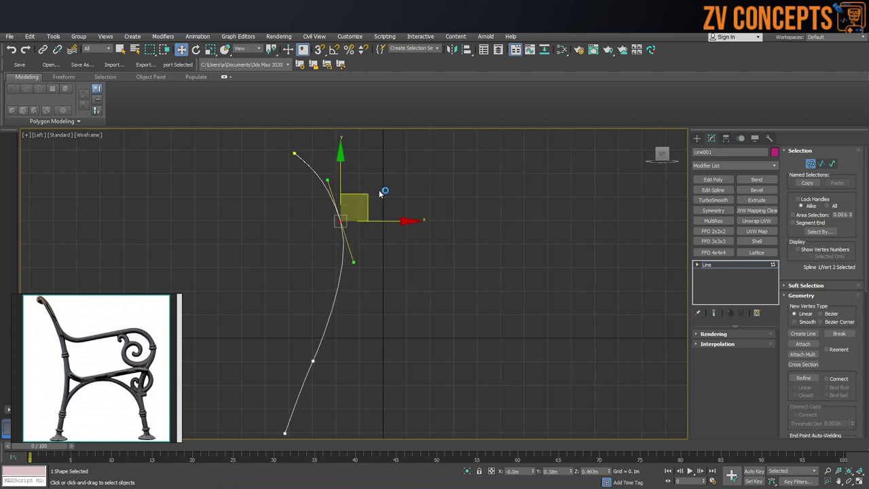
Add a five-point curved spline from the back support's upper-middle vertex, forming the armrest and sweeping down into the front leg.
click(801, 333)
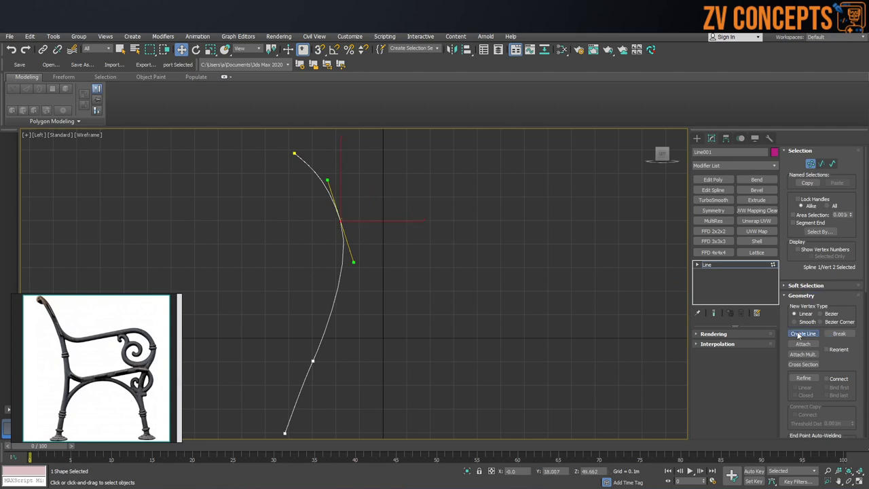
middle_drag(343, 221, 334, 217)
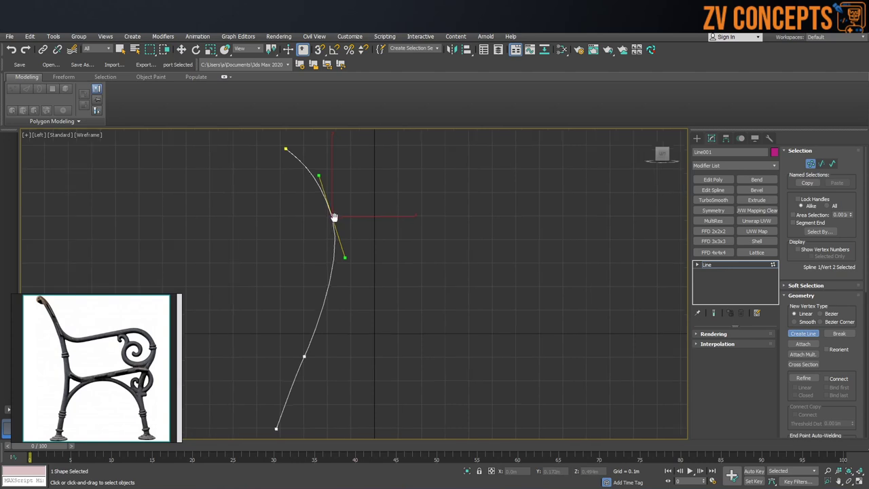
scroll(327, 213, up, 3)
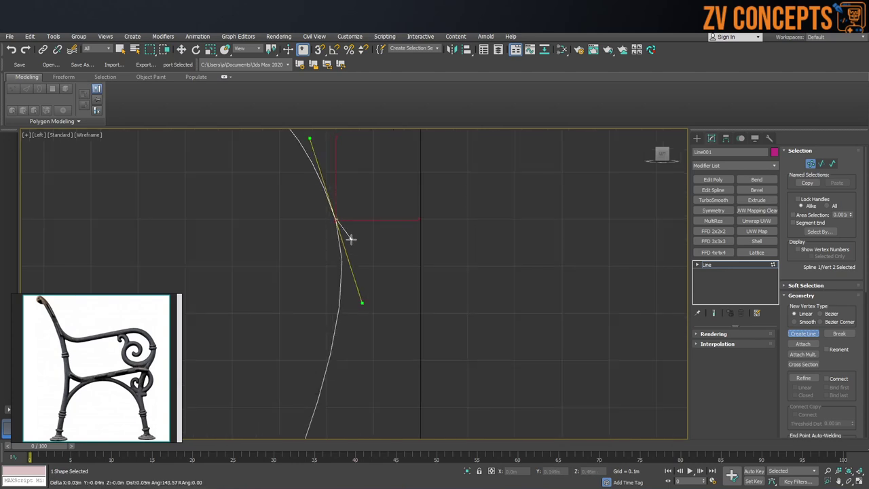
scroll(359, 248, down, 3)
click(348, 236)
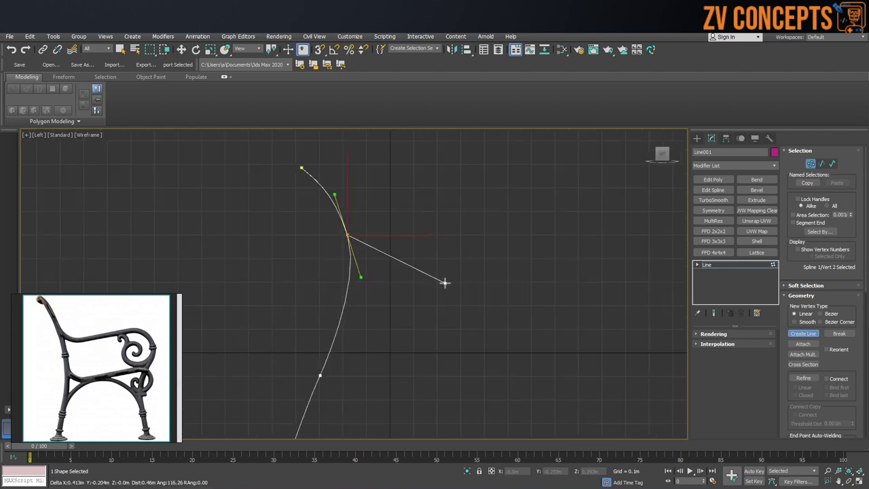
drag(405, 266, 416, 275)
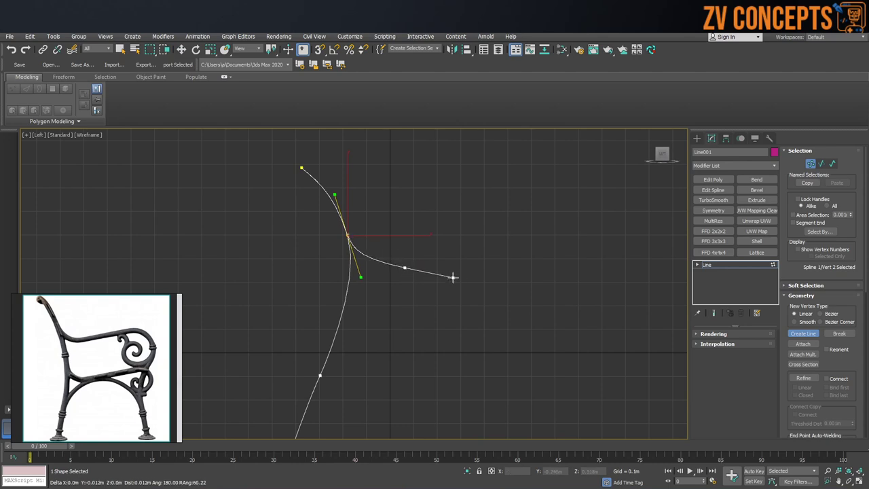
scroll(476, 272, down, 3)
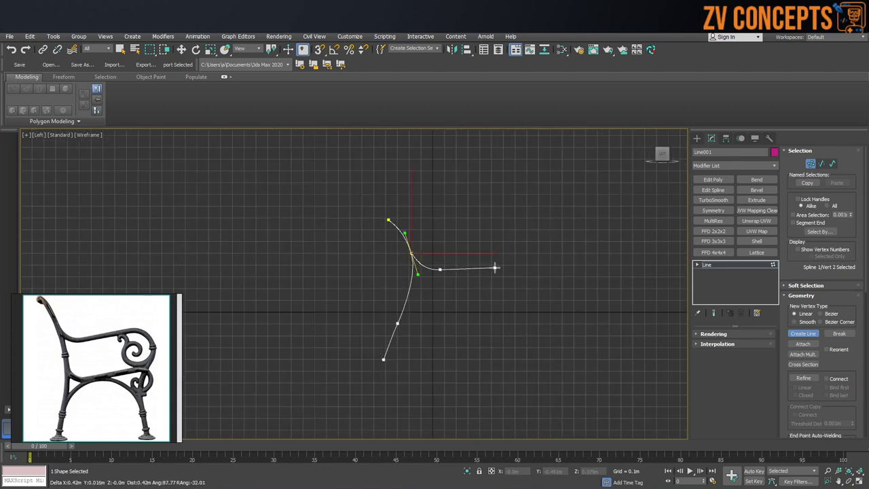
drag(515, 269, 520, 276)
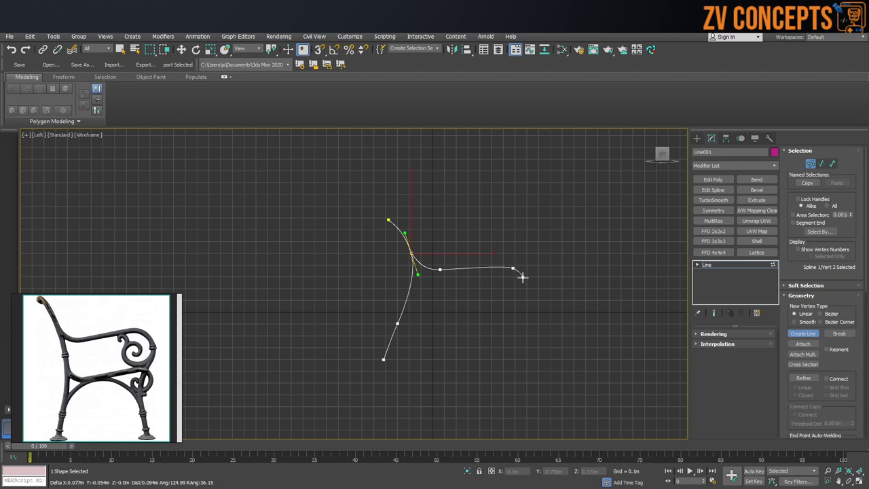
click(509, 313)
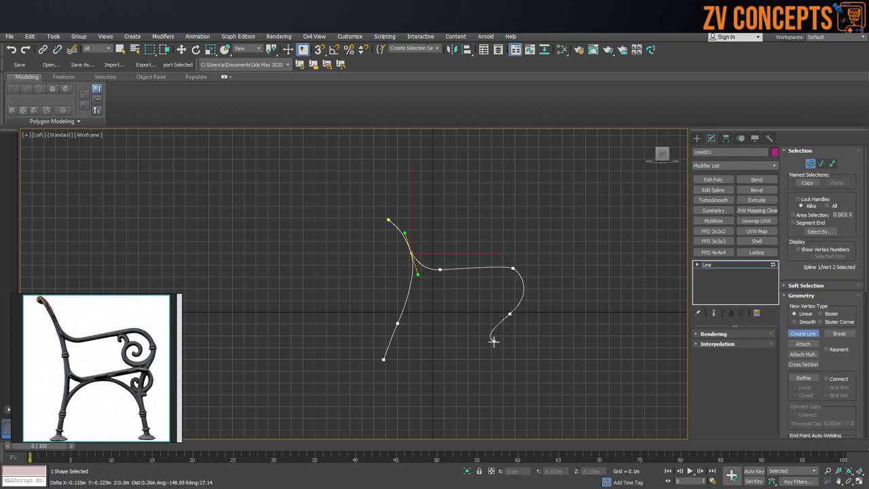
click(515, 370)
right_click(518, 368)
Raise the front leg's bottom vertex and adjust the position and handles of the vertex above it to flatten the leg's curves.
scroll(505, 357, up, 3)
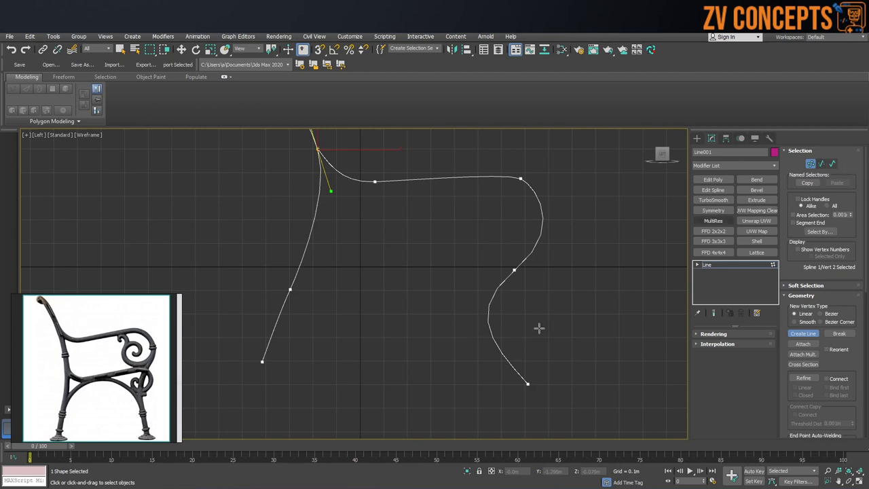
key(w)
click(515, 269)
drag(536, 244, 539, 227)
drag(516, 417, 517, 414)
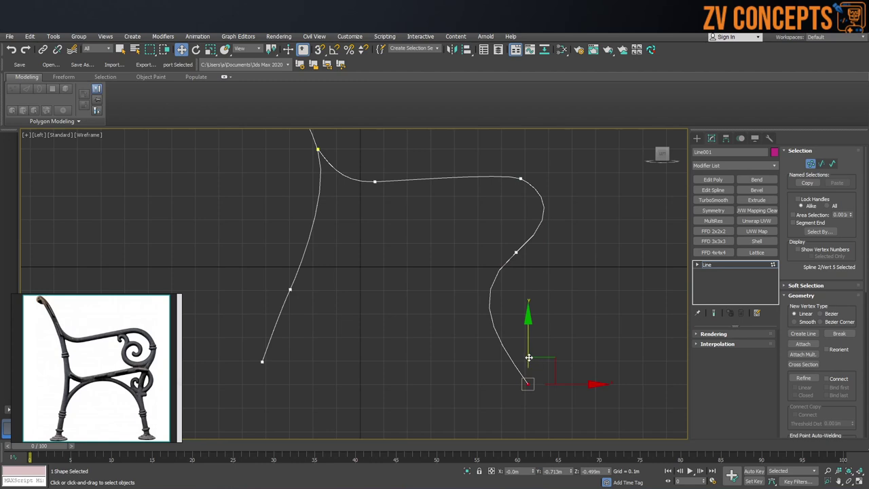
drag(526, 351, 527, 324)
click(515, 252)
drag(464, 293, 481, 289)
drag(543, 230, 541, 229)
drag(462, 291, 484, 286)
drag(538, 229, 545, 243)
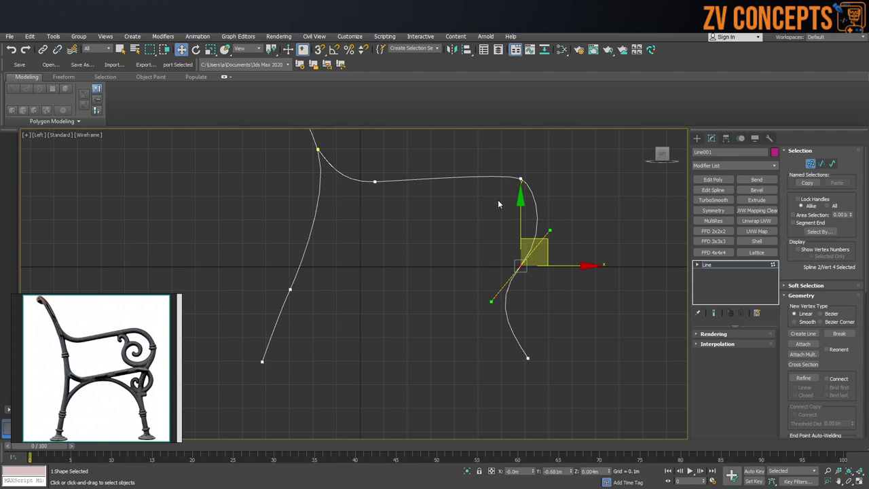
Tilt the tangent at the armrest's front corner and move the three front vertices closer to the back support.
middle_drag(560, 158, 520, 213)
click(480, 234)
drag(494, 240, 511, 255)
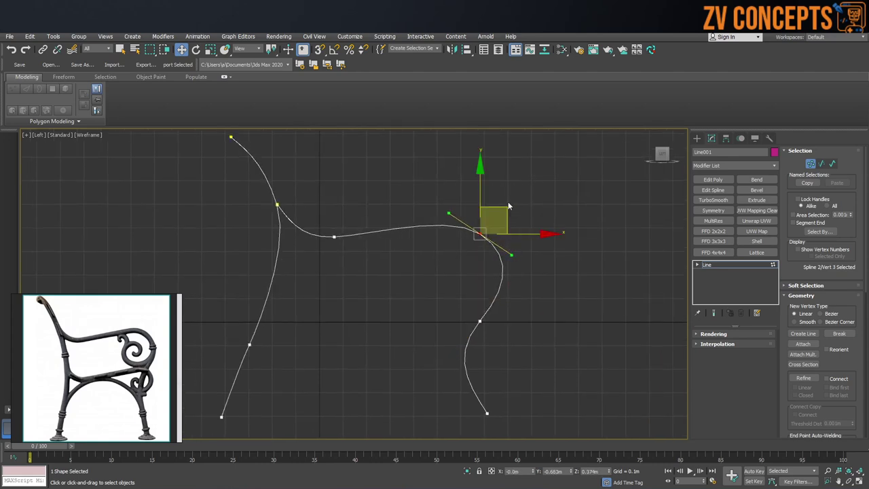
drag(421, 445, 421, 442)
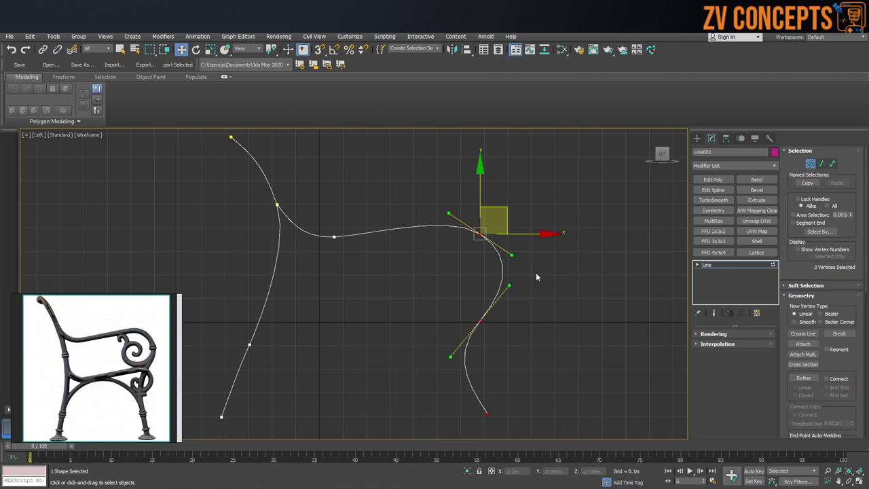
drag(540, 233, 499, 233)
Refine the position and curvature of the armrest's front corner vertex for a smoother transition into the front leg.
drag(498, 174, 405, 268)
drag(442, 200, 389, 276)
click(511, 293)
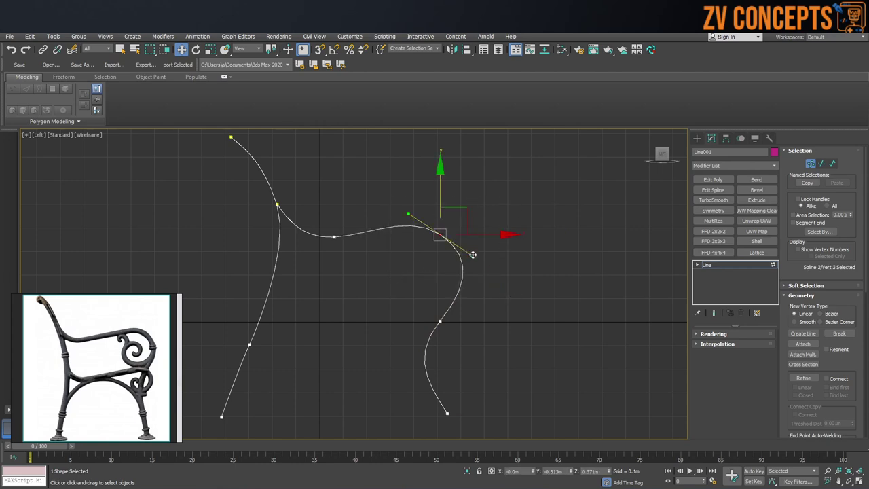
drag(461, 209, 461, 209)
drag(469, 254, 514, 347)
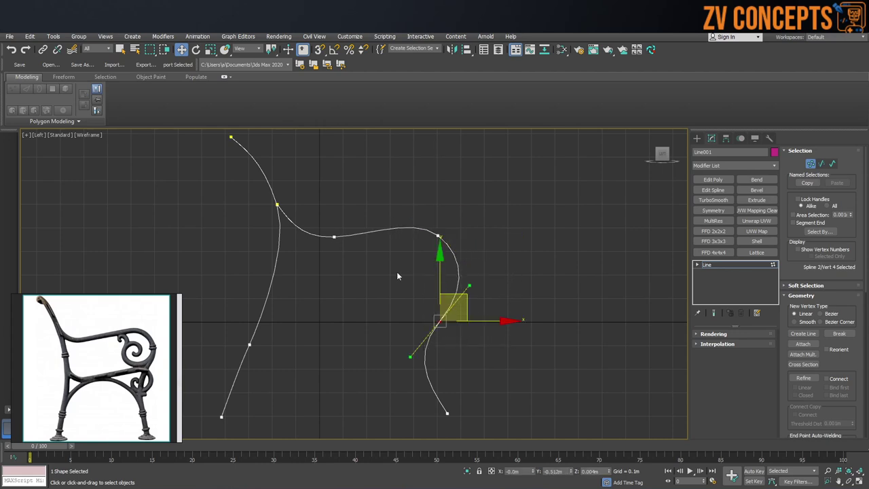
Add a five-point seat spline from the lower back support across to the front leg, ending in a small curl.
scroll(379, 277, down, 3)
scroll(309, 288, up, 3)
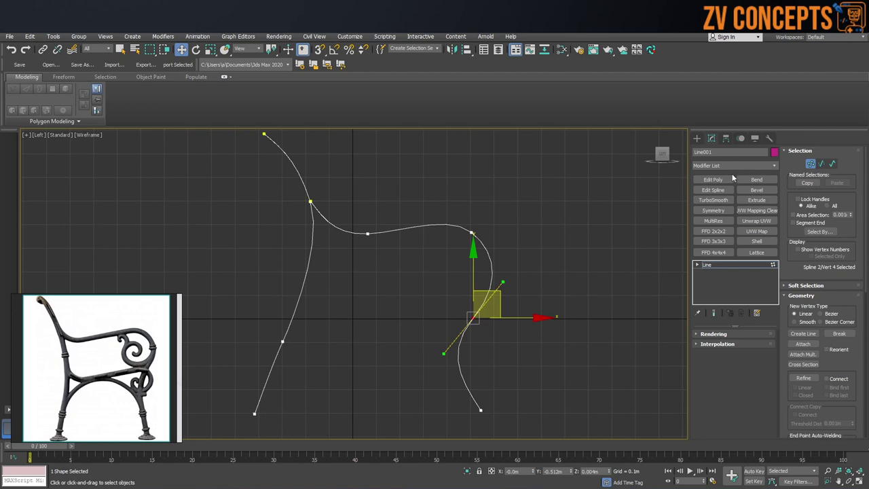
click(814, 334)
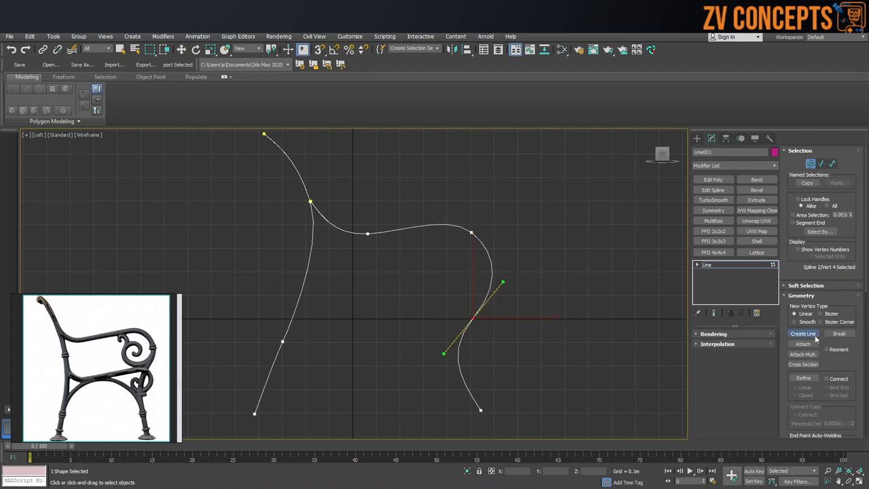
click(289, 324)
click(293, 346)
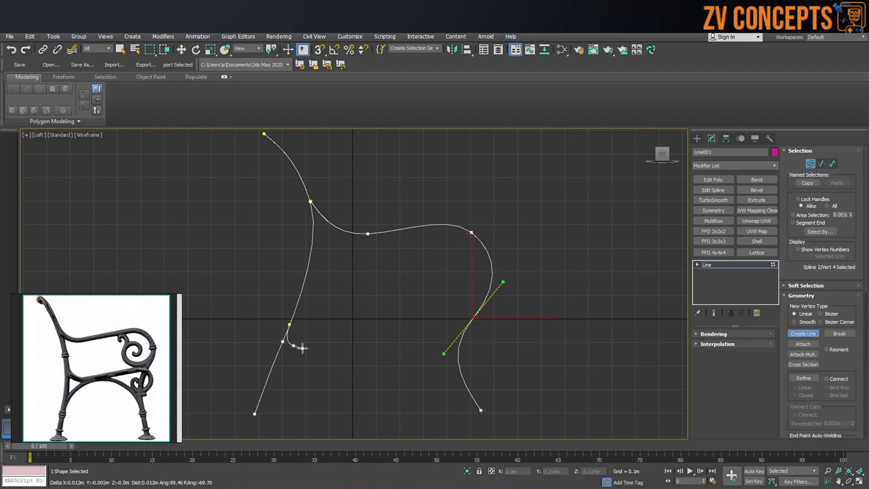
click(477, 317)
click(488, 343)
click(452, 339)
Round out the seat spline's curl by moving its lower vertex, aligning its top vertex with the front leg and adjusting the end tangent.
scroll(517, 343, up, 3)
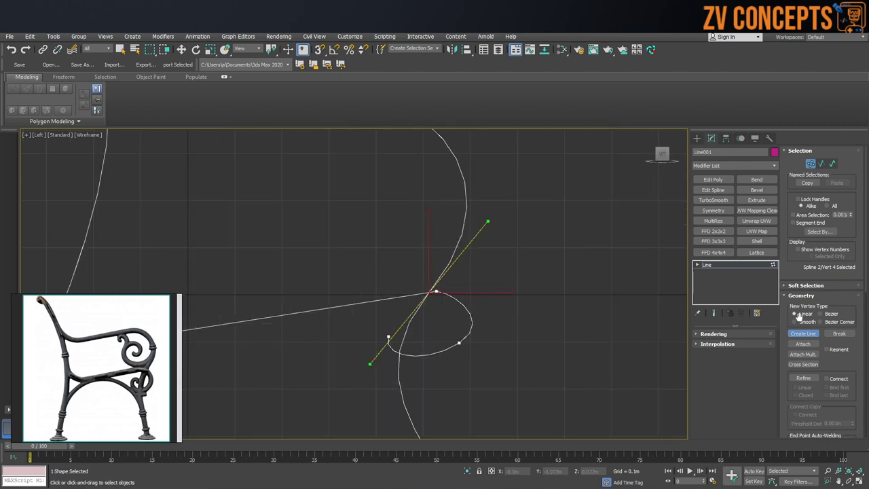
key(w)
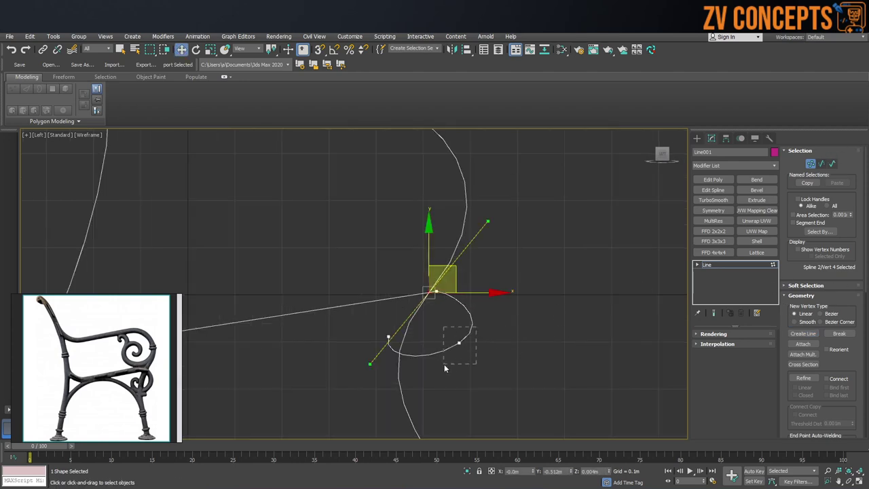
drag(445, 364, 444, 365)
drag(486, 315, 477, 323)
drag(463, 266, 435, 305)
mouse_move(463, 263)
mouse_down()
mouse_move(493, 266)
mouse_move(458, 267)
mouse_up()
drag(406, 327, 371, 350)
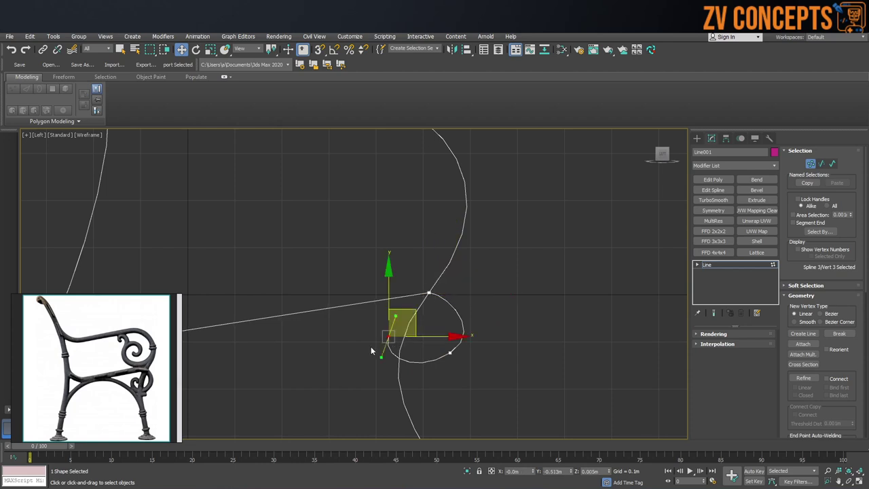
drag(408, 317, 412, 301)
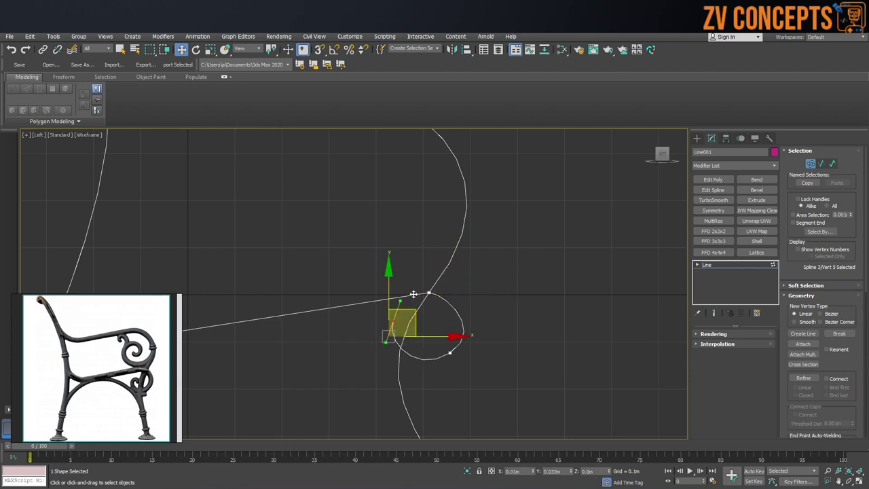
click(510, 299)
Move the seat spline's second vertex toward the front and down and lengthen its tangent into a broad curve.
scroll(510, 298, down, 5)
scroll(378, 294, up, 8)
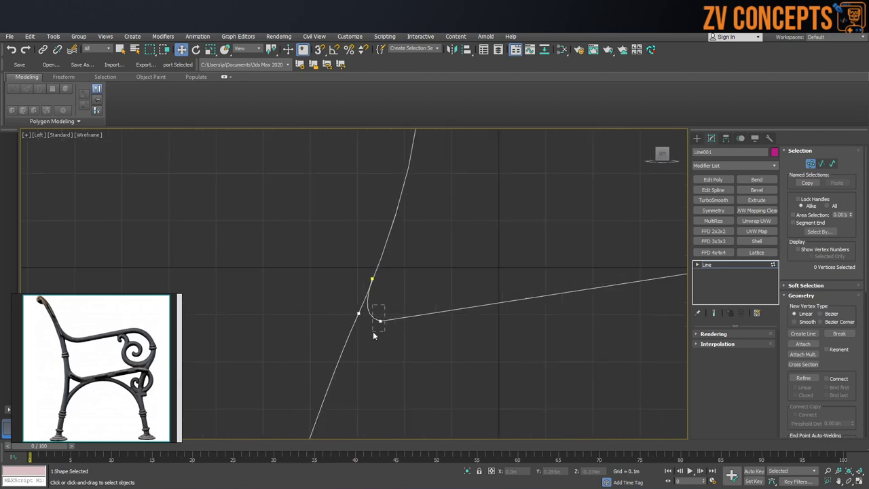
click(380, 321)
drag(380, 320, 524, 358)
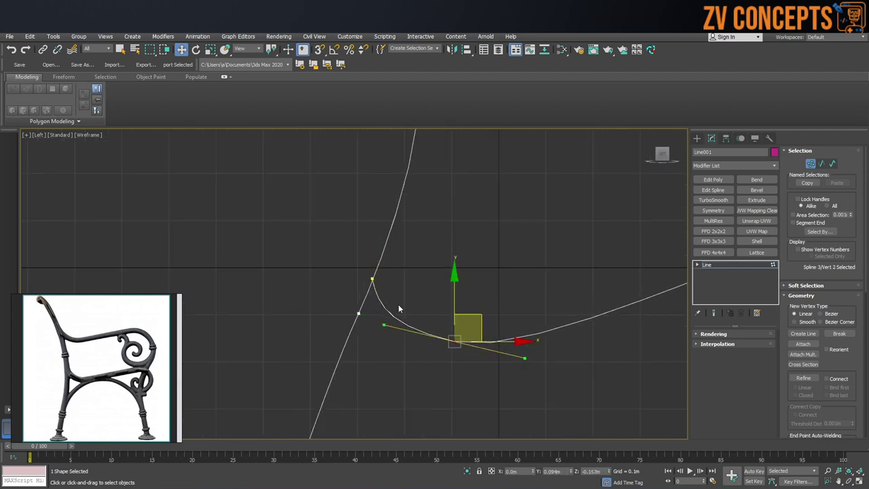
Examine the whole seat spline and its joint with the back support, selecting the seat spline's starting vertex.
scroll(399, 308, down, 3)
middle_drag(528, 324, 480, 321)
scroll(480, 319, up, 2)
click(514, 295)
scroll(457, 260, up, 1)
scroll(457, 254, down, 2)
middle_drag(401, 260, 429, 268)
scroll(308, 276, up, 2)
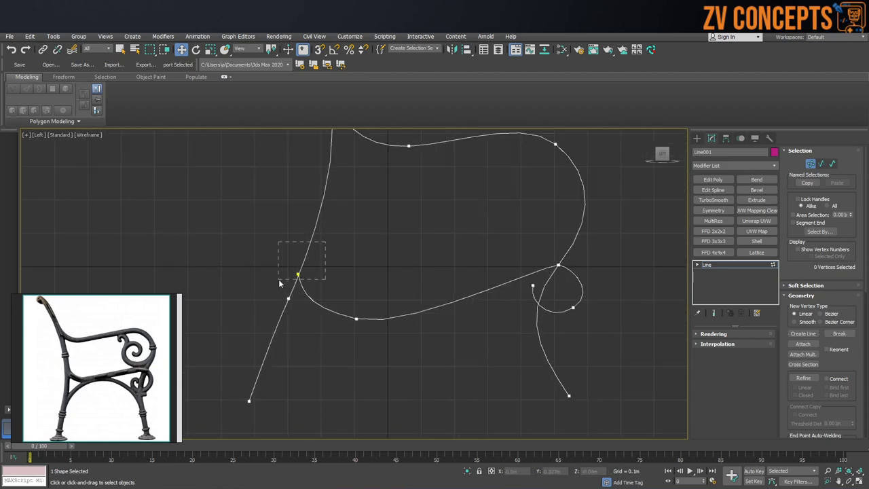
drag(325, 241, 279, 284)
click(697, 138)
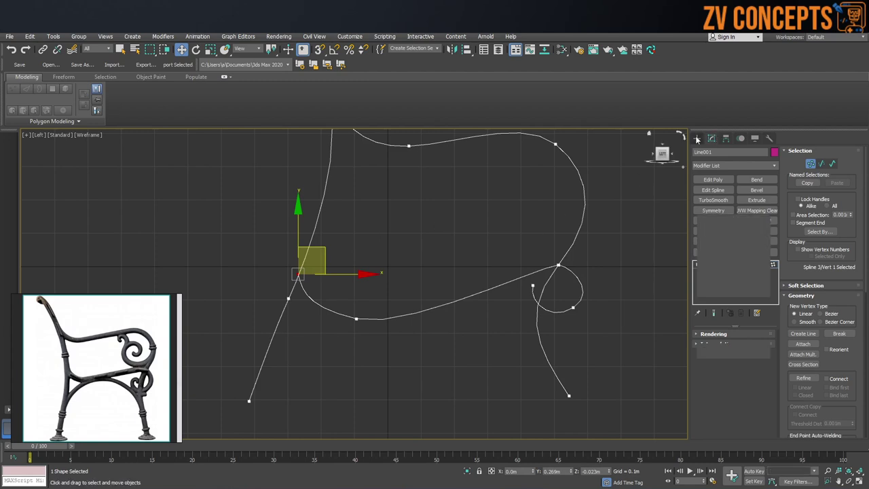
scroll(440, 188, down, 4)
middle_drag(464, 180, 456, 266)
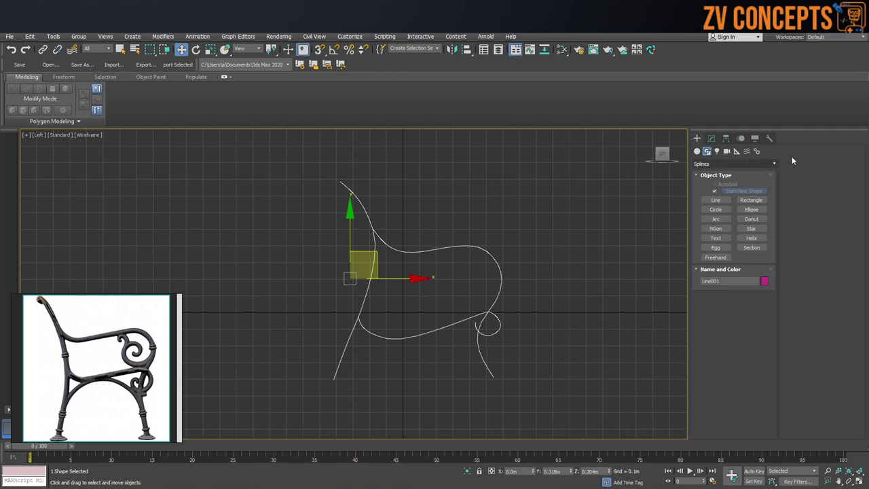
scroll(373, 312, up, 3)
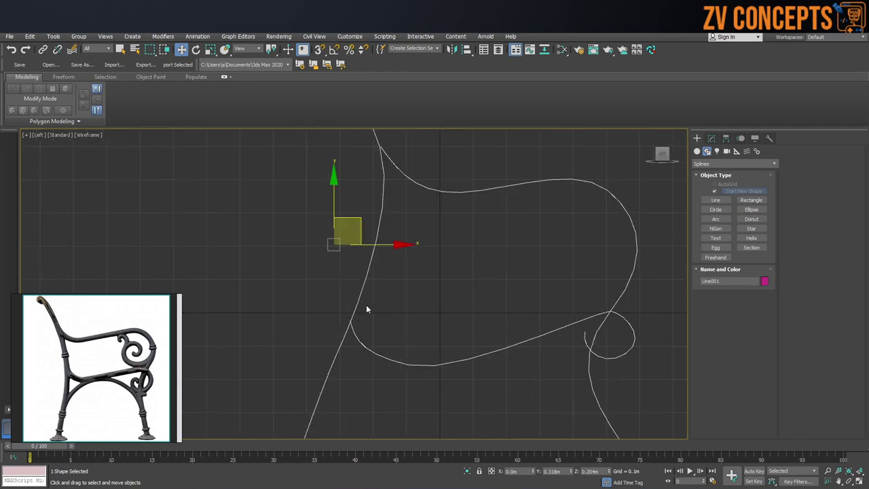
click(722, 201)
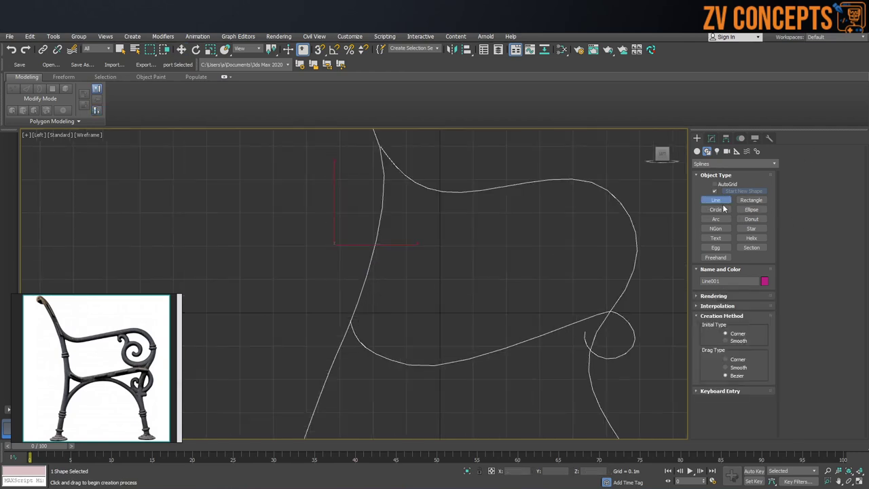
click(364, 278)
drag(385, 315, 394, 315)
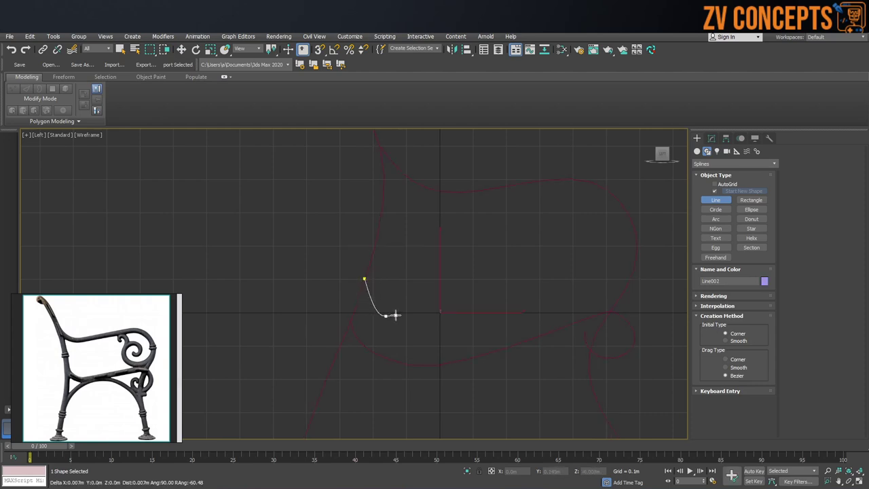
right_click(623, 290)
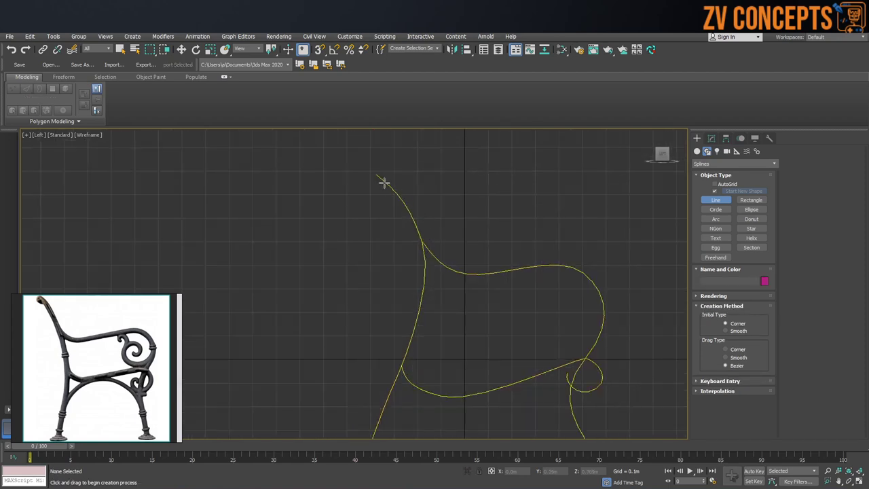
Start a new line at the back support's upper end and curve it through the armrest joint to the lower back.
scroll(374, 175, up, 3)
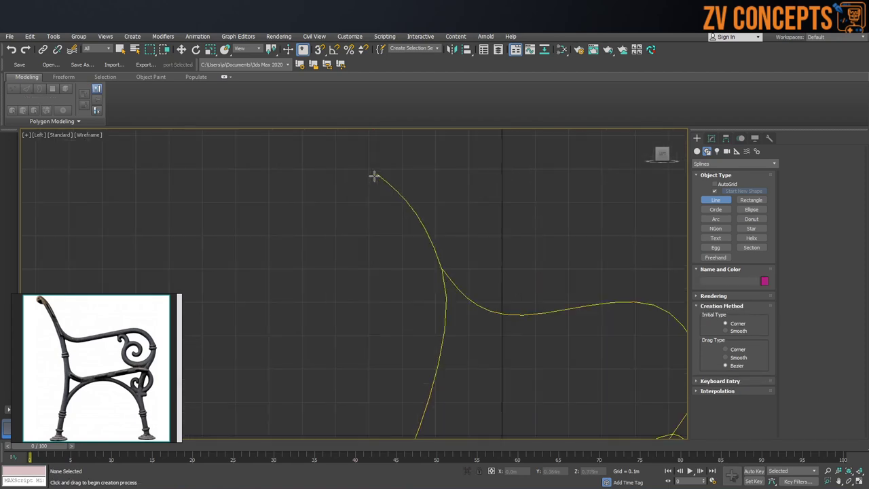
scroll(377, 174, up, 4)
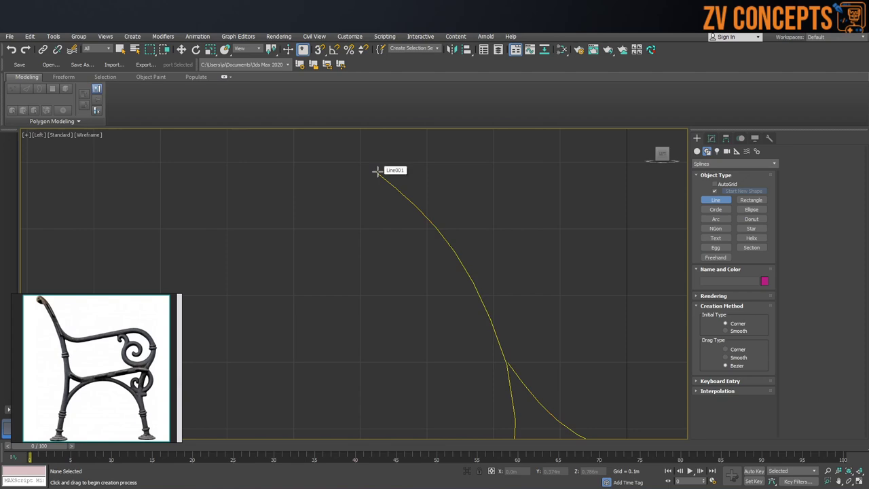
click(376, 172)
scroll(454, 210, down, 3)
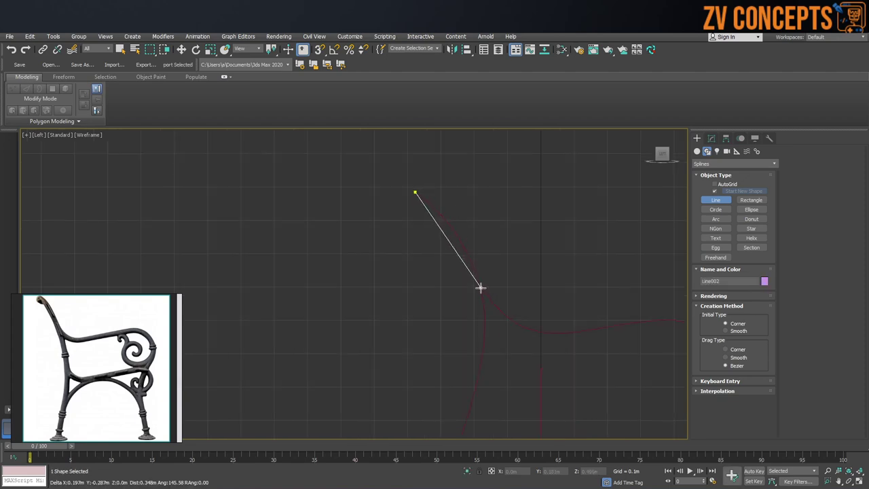
drag(479, 281, 496, 337)
middle_drag(496, 337, 484, 252)
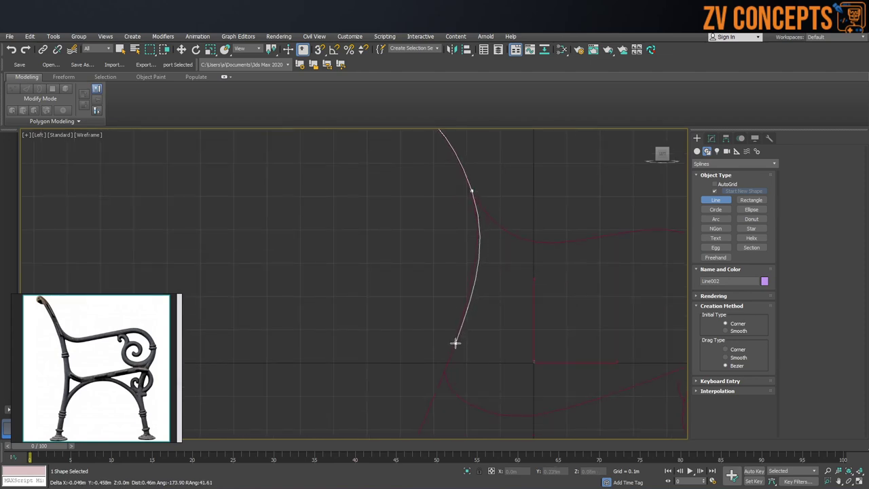
middle_drag(517, 343, 466, 295)
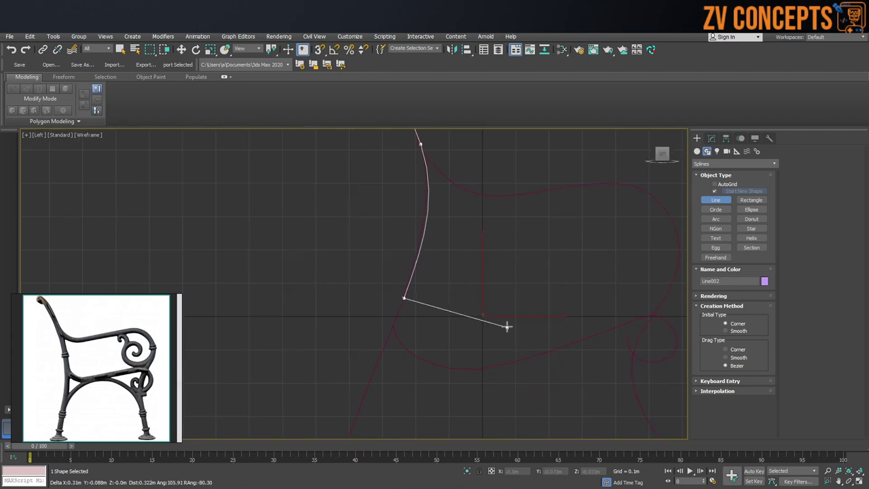
Continue the new line across the seat to the front leg and finish it with a small curl.
drag(520, 316, 527, 312)
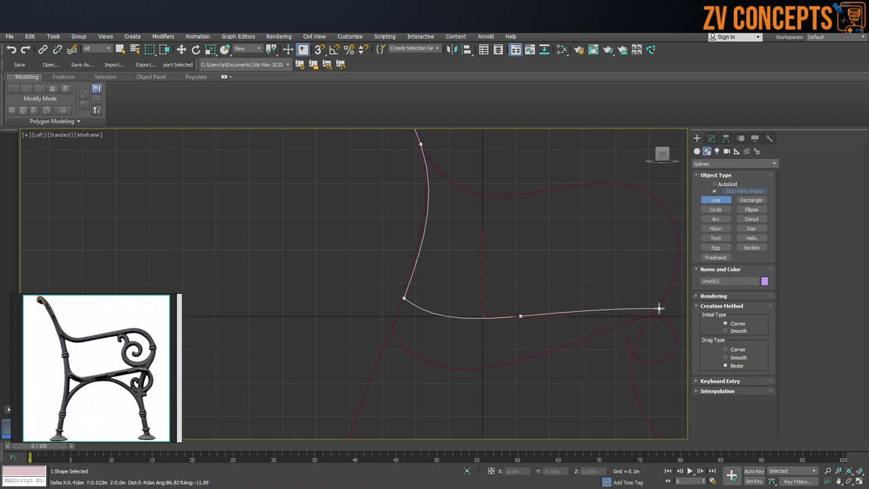
middle_drag(667, 311, 572, 272)
click(563, 263)
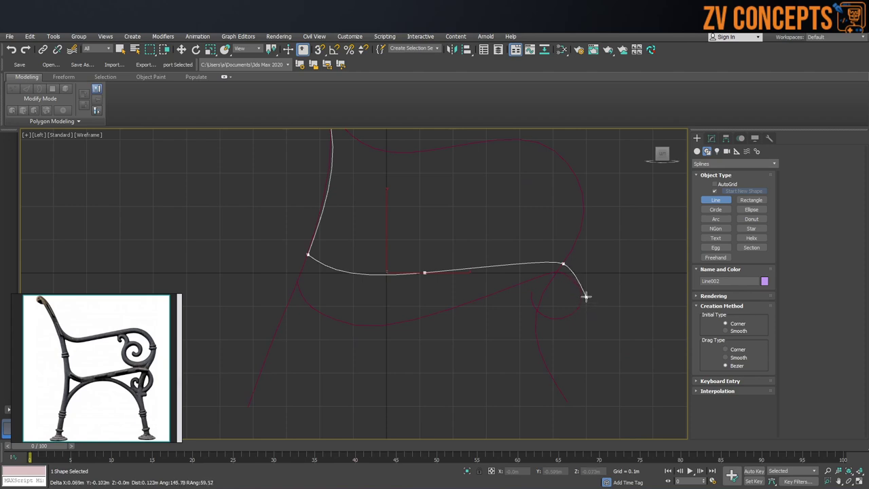
click(587, 300)
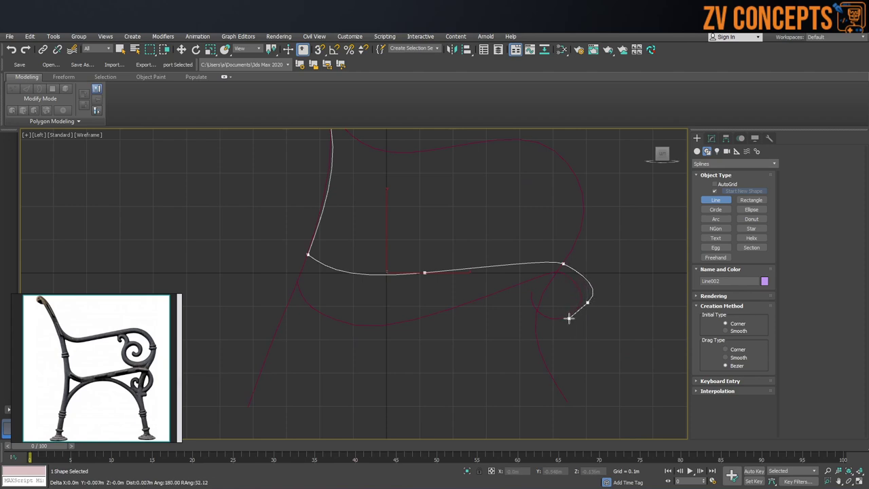
click(540, 320)
right_click(585, 285)
middle_drag(303, 216, 358, 253)
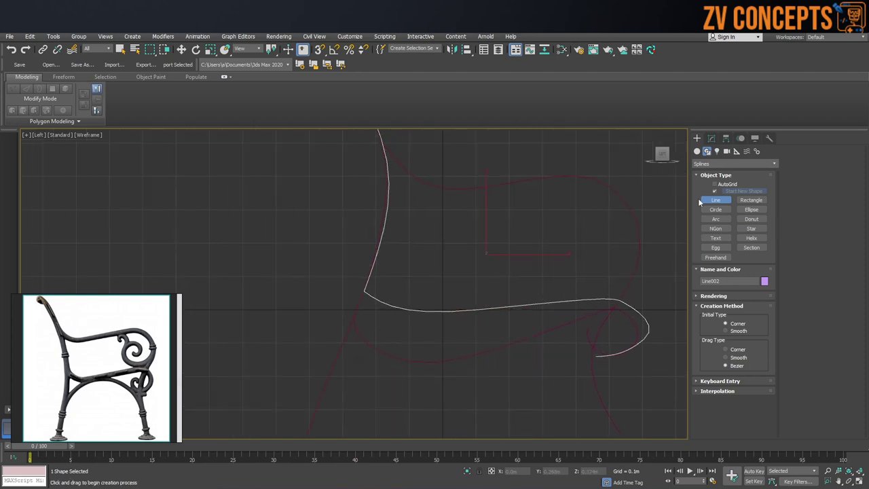
Fillet the new line's sharp corner vertex between the back and the seat into a broad rounded bend.
click(710, 138)
click(810, 163)
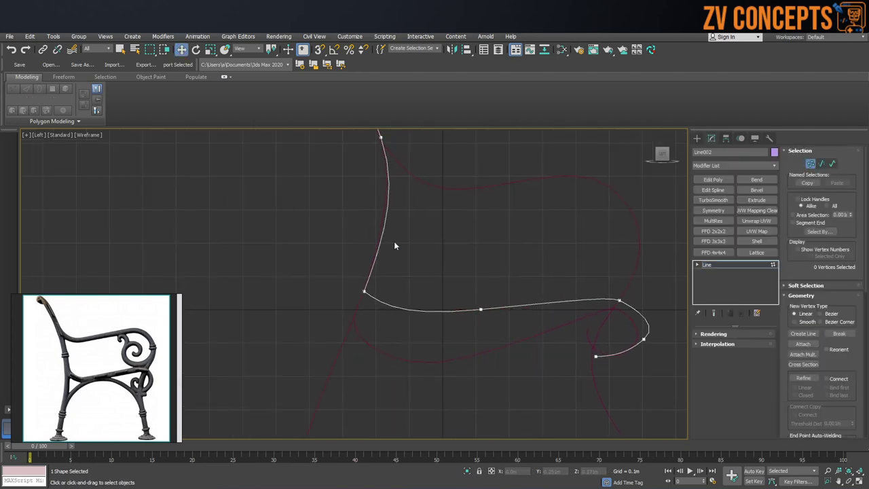
click(364, 291)
scroll(366, 293, up, 3)
scroll(849, 324, down, 3)
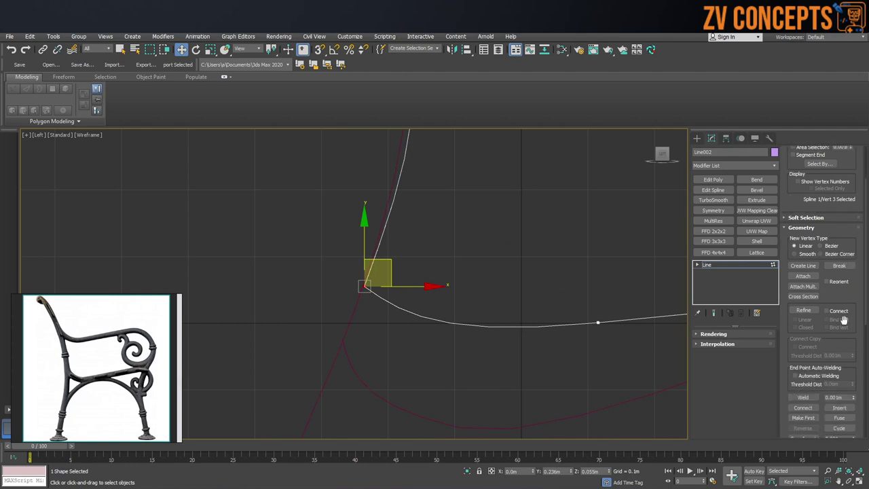
click(802, 408)
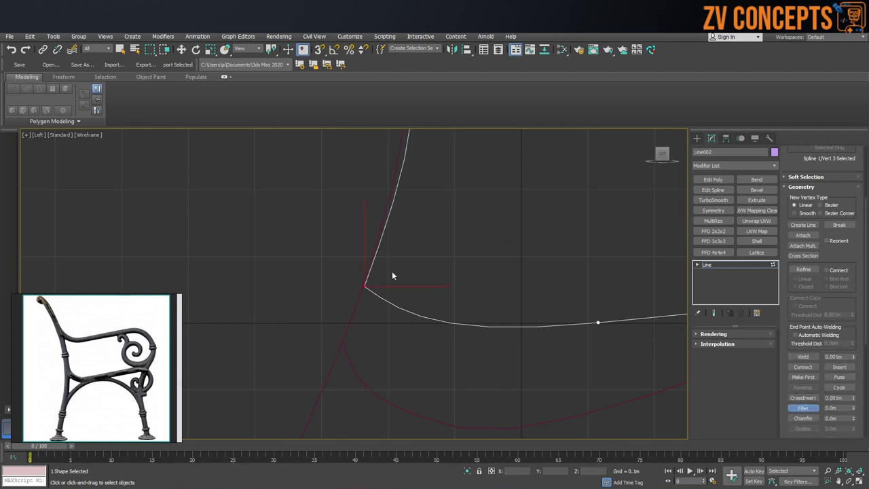
drag(367, 286, 527, 295)
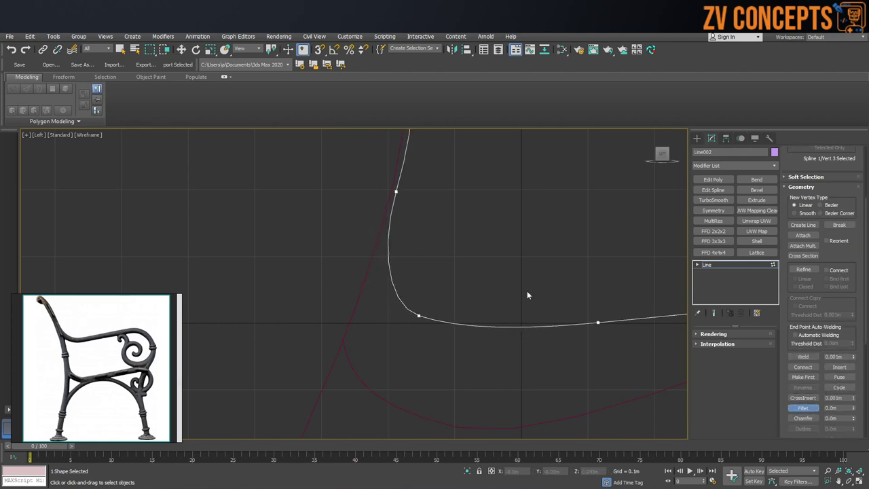
key(w)
Align the new line's armrest-joint vertex and the fillet's upper vertex with the existing back support.
scroll(442, 256, down, 3)
middle_drag(442, 254, 431, 338)
drag(393, 228, 390, 230)
middle_drag(393, 154, 401, 288)
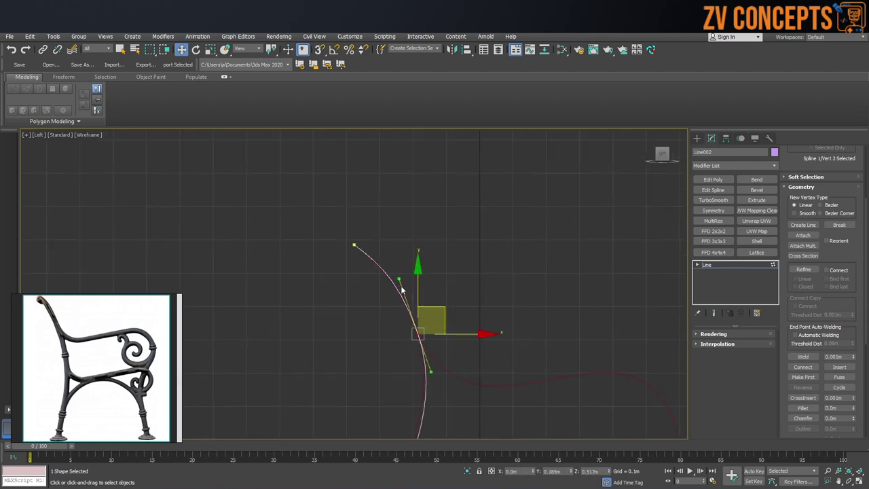
scroll(379, 264, up, 3)
middle_drag(492, 390, 524, 331)
scroll(504, 320, up, 2)
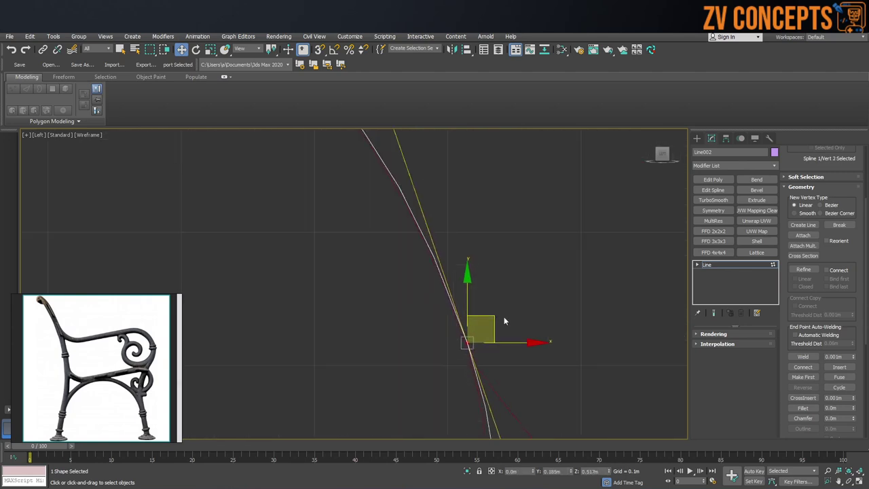
drag(494, 318, 492, 321)
scroll(478, 339, down, 5)
middle_drag(475, 349, 473, 280)
scroll(471, 281, up, 3)
drag(508, 300, 500, 297)
Move the new line's mid-seat vertex down toward the front, then fit its curl-top vertex and tangent to the existing seat curve.
scroll(458, 249, down, 3)
middle_drag(604, 328, 523, 310)
click(484, 320)
drag(511, 293, 525, 309)
click(623, 312)
scroll(626, 320, up, 3)
drag(637, 315, 660, 310)
drag(649, 281, 638, 297)
Bring the mid-seat vertex and the fillet's lower vertex down onto the existing seat curve.
middle_drag(392, 355, 571, 237)
click(553, 239)
drag(576, 211, 517, 270)
click(343, 199)
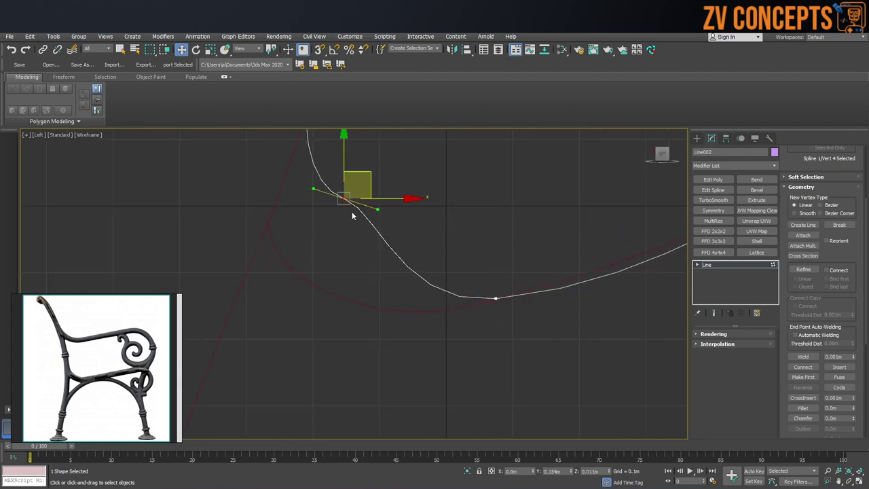
drag(368, 171, 354, 266)
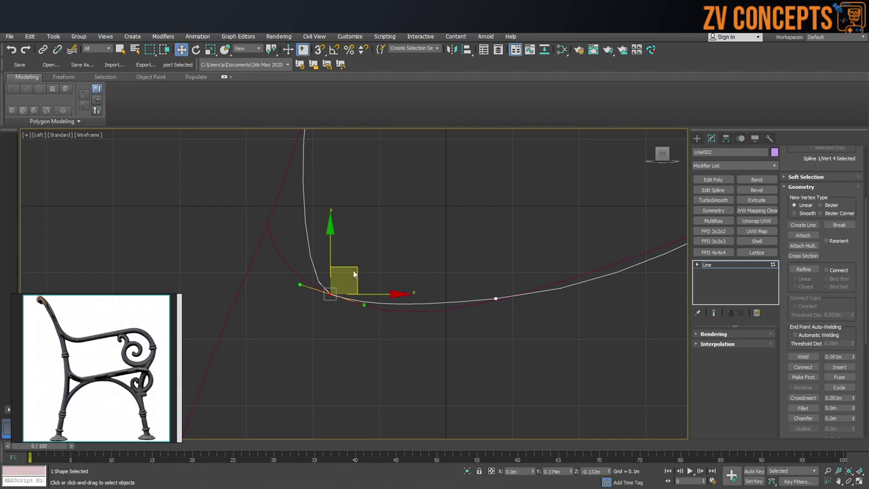
Adjust the tangent of the curl's lower outer vertex to follow the existing curl.
scroll(373, 261, down, 3)
middle_drag(459, 284, 432, 300)
scroll(605, 265, up, 3)
click(568, 293)
scroll(582, 285, up, 2)
drag(586, 272, 568, 289)
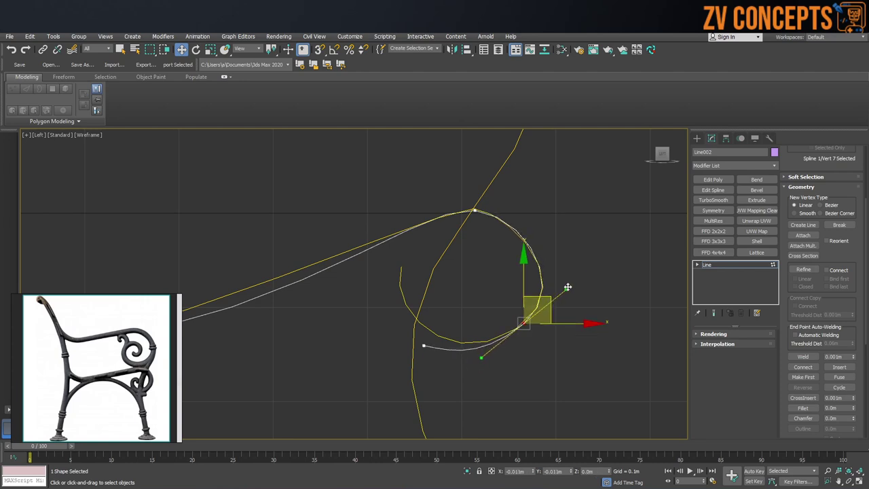
Move the mid-seat vertex down toward the back and shorten its front tangent to match the seat curve.
middle_drag(410, 256, 577, 226)
scroll(501, 259, down, 3)
click(430, 272)
scroll(475, 268, up, 3)
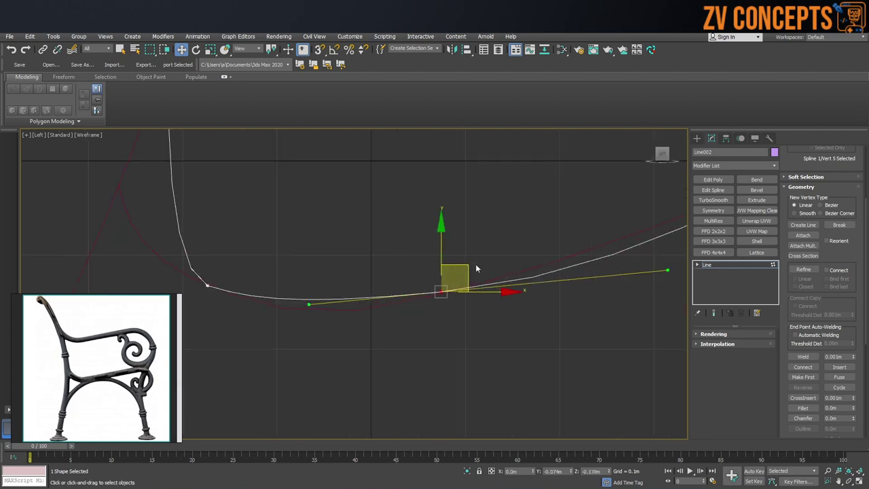
drag(465, 265, 424, 274)
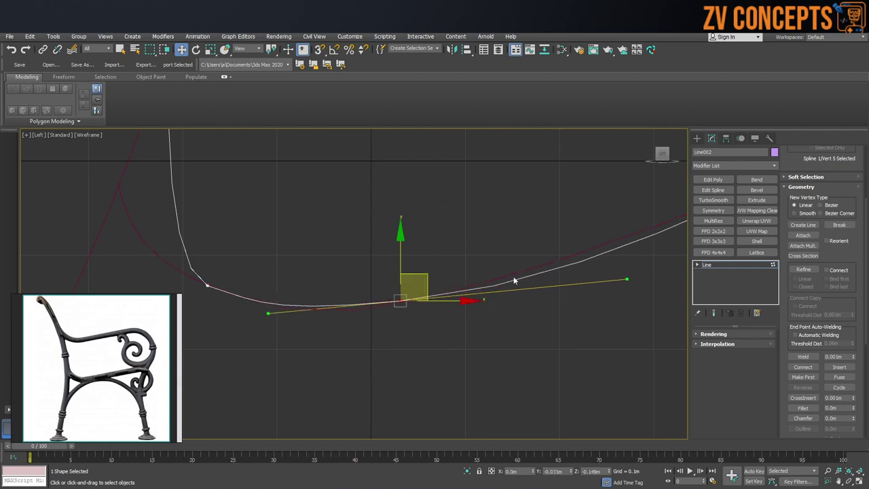
scroll(614, 272, down, 3)
drag(619, 277, 587, 279)
Lengthen the tangent of the fillet's lower vertex and move that vertex up toward the back support.
click(410, 279)
middle_drag(379, 265, 344, 323)
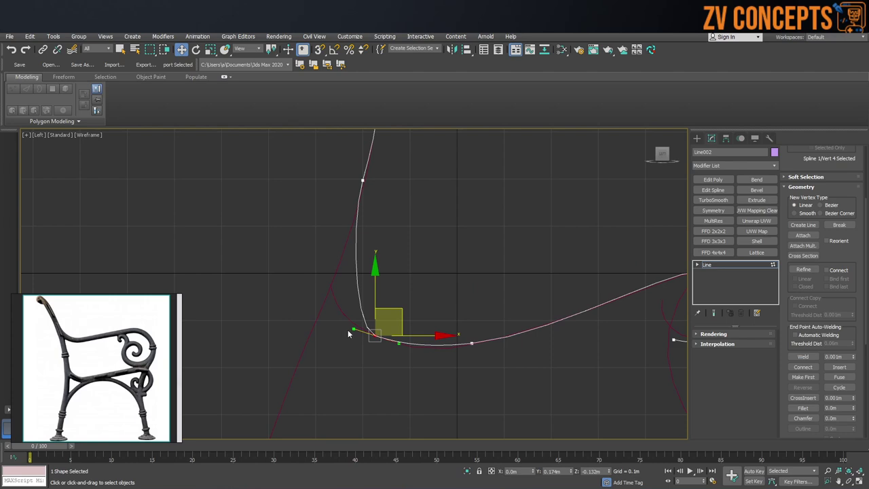
drag(351, 329, 339, 323)
drag(400, 318, 384, 306)
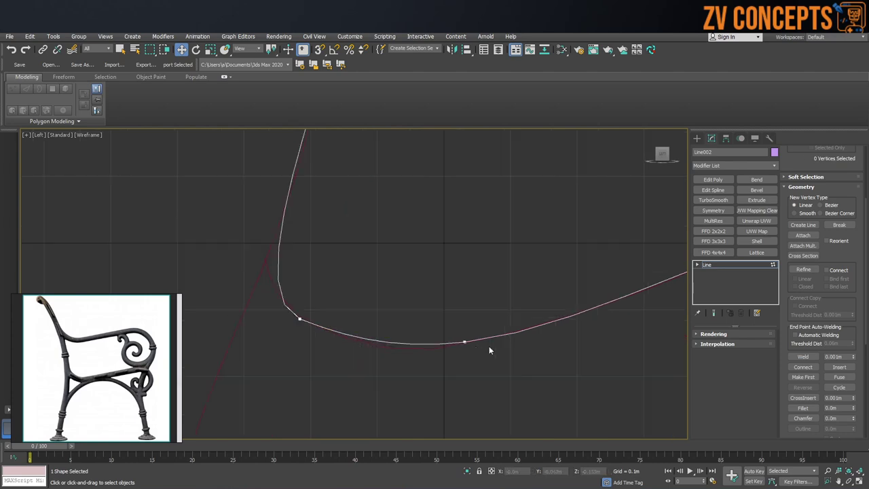
Fine-tune the mid-seat vertex's rear tangent and position along the bottom of the seat curve.
click(464, 342)
drag(398, 349, 396, 349)
drag(492, 317, 478, 321)
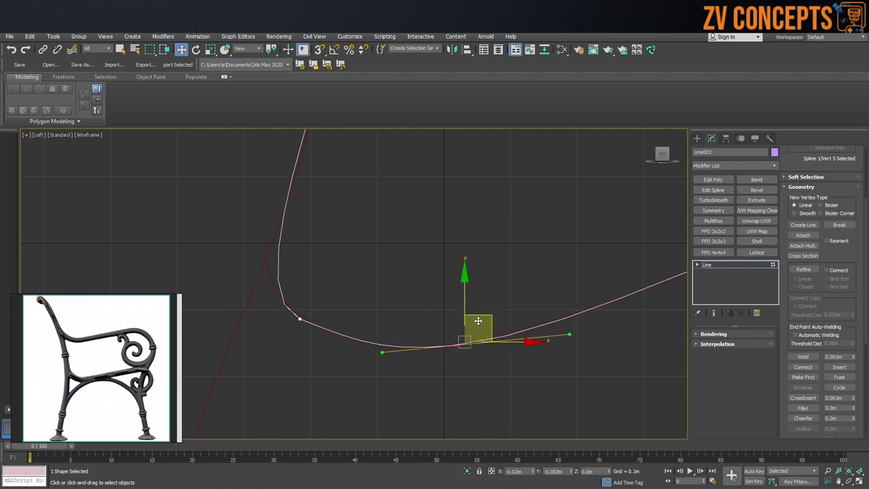
scroll(437, 314, down, 3)
scroll(384, 307, up, 2)
Tilt the tangent of the fillet's lower vertex upward and nudge the vertex onto the seat's rear bend.
click(368, 360)
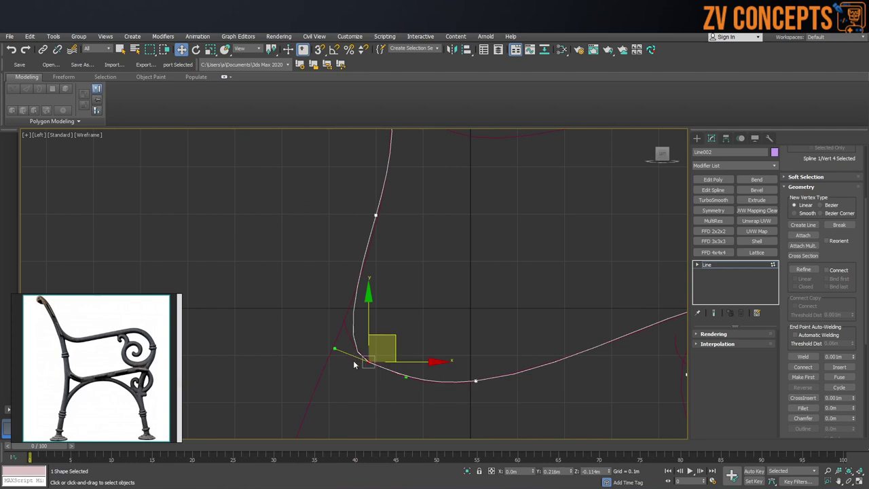
drag(336, 349, 334, 344)
drag(392, 338, 387, 342)
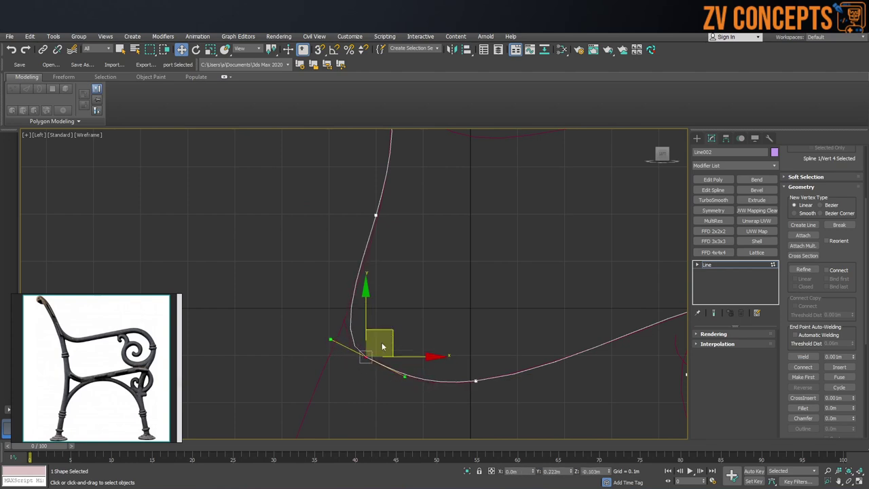
Raise the new line's end vertex to tighten the tip of the curl.
middle_drag(587, 297, 453, 290)
middle_drag(416, 371, 426, 328)
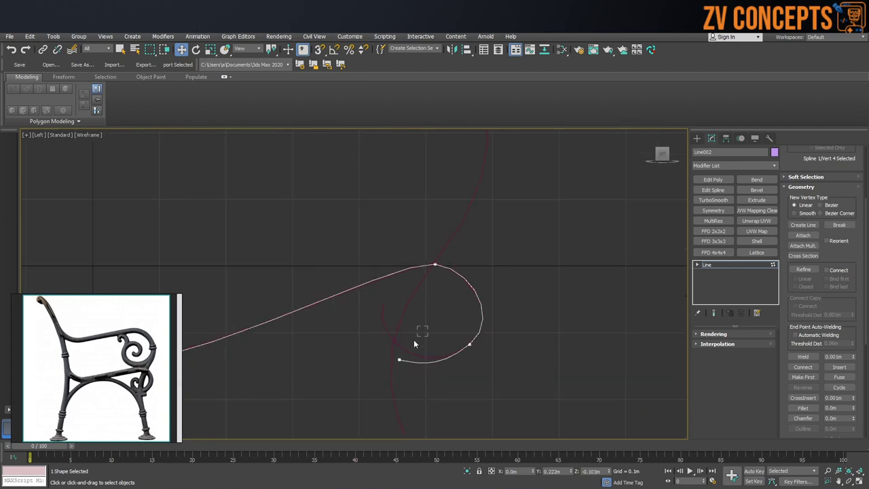
drag(398, 318, 403, 305)
scroll(418, 326, up, 1)
Refine the curl-top vertex's position and both tangents to blend the seat smoothly into the curl.
click(490, 349)
scroll(575, 301, down, 5)
scroll(489, 304, up, 4)
drag(564, 311, 581, 313)
drag(540, 275, 543, 276)
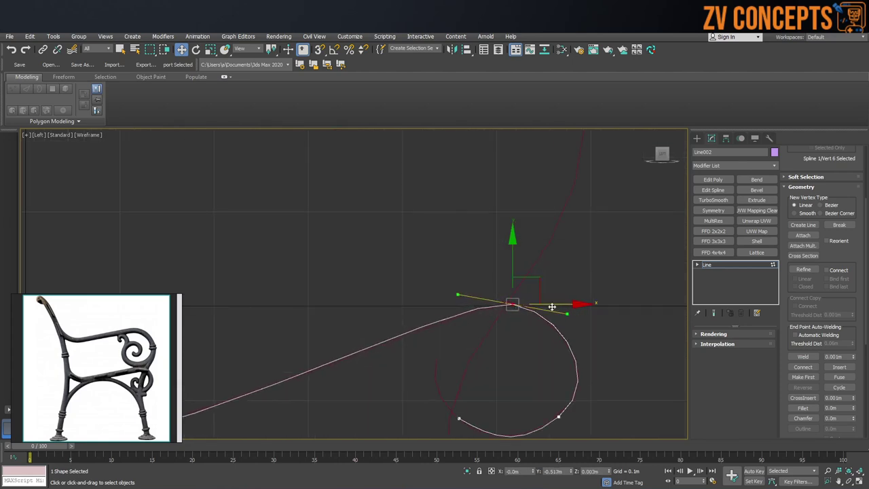
drag(568, 315, 581, 319)
mouse_move(539, 280)
mouse_down()
mouse_move(525, 275)
mouse_move(534, 279)
mouse_up()
drag(441, 289, 445, 290)
scroll(549, 307, down, 6)
middle_drag(549, 303, 555, 311)
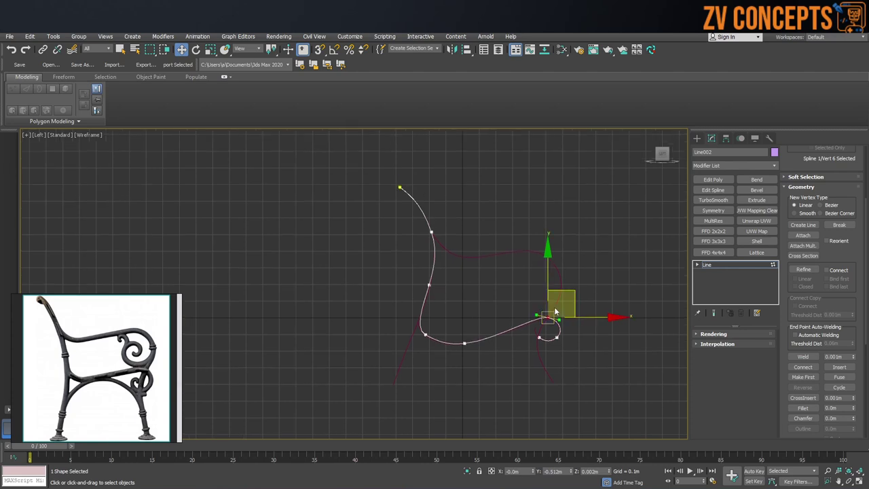
Show the splines in perspective without the grid and move the new back-and-seat line sideways away from the frame.
click(695, 139)
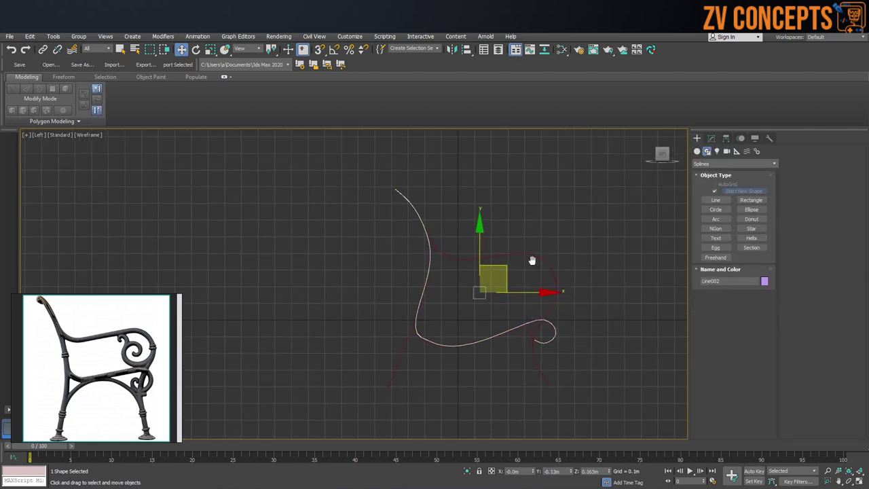
key(p)
alt+middle_drag(449, 264, 425, 253)
scroll(424, 254, down, 4)
drag(443, 233, 558, 222)
click(579, 268)
alt+middle_drag(579, 268, 378, 274)
key(g)
Enable viewport rendering for the side frame spline with a radial thickness of 0.045 m, checking the joints and curl.
click(441, 277)
scroll(488, 312, up, 5)
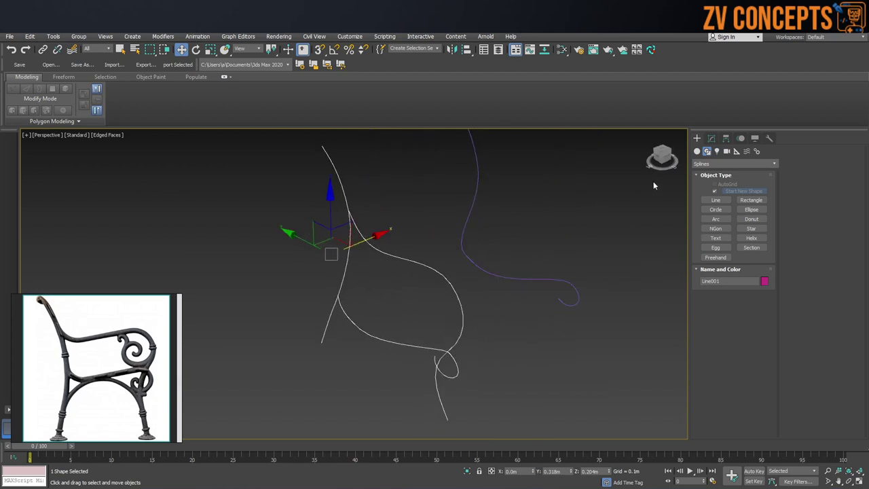
click(711, 137)
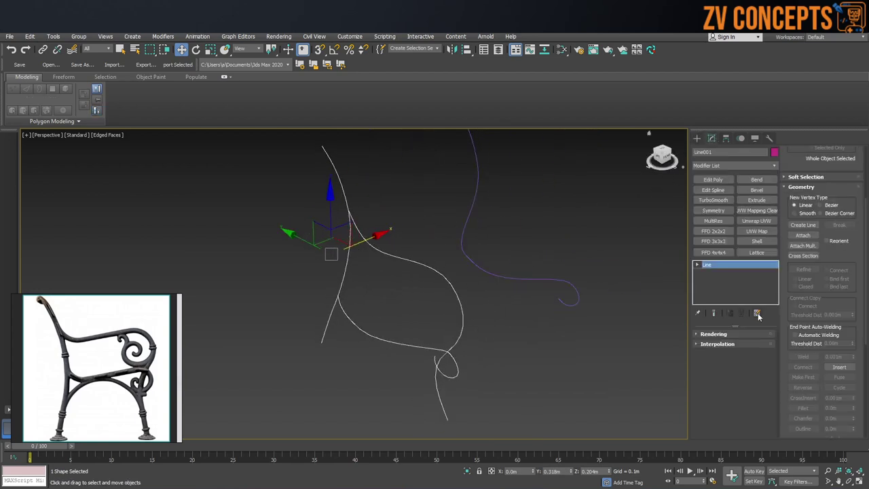
click(719, 334)
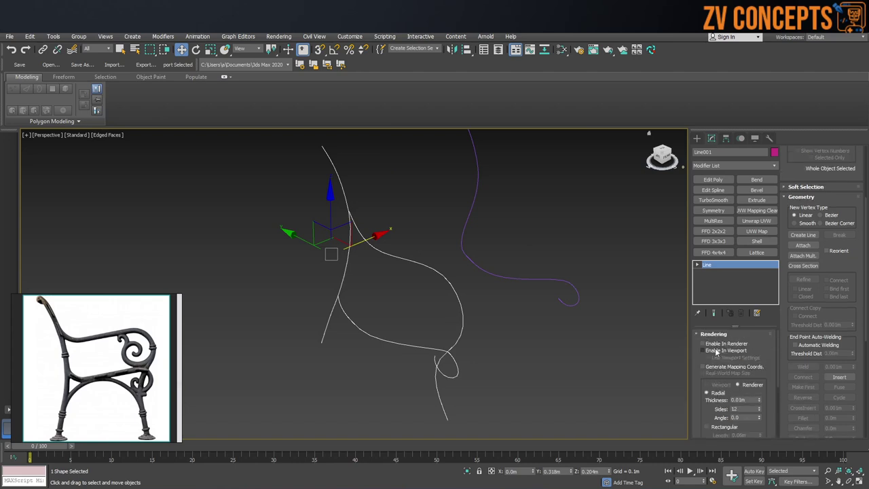
click(717, 351)
scroll(379, 263, up, 5)
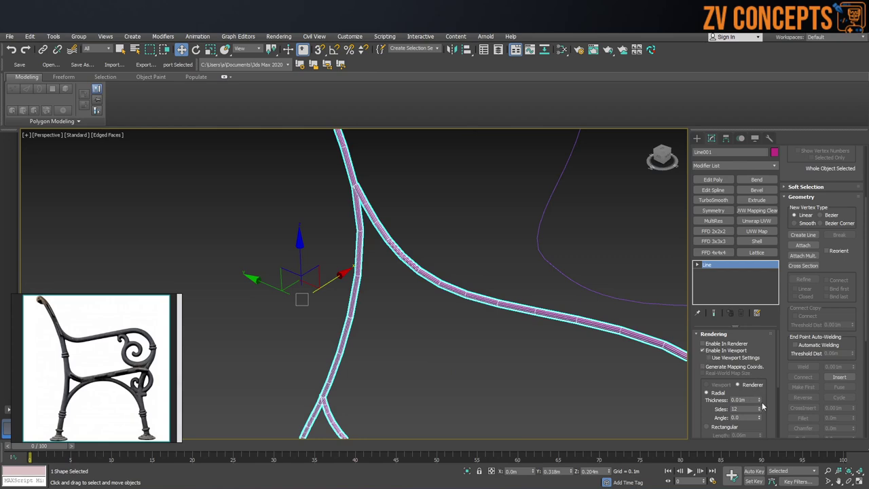
drag(758, 403, 415, 237)
scroll(434, 258, down, 5)
scroll(514, 311, up, 5)
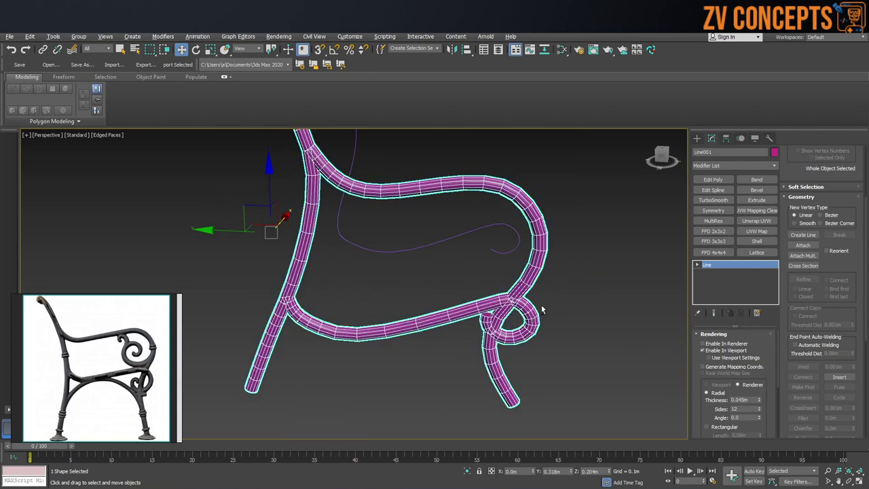
scroll(514, 319, up, 3)
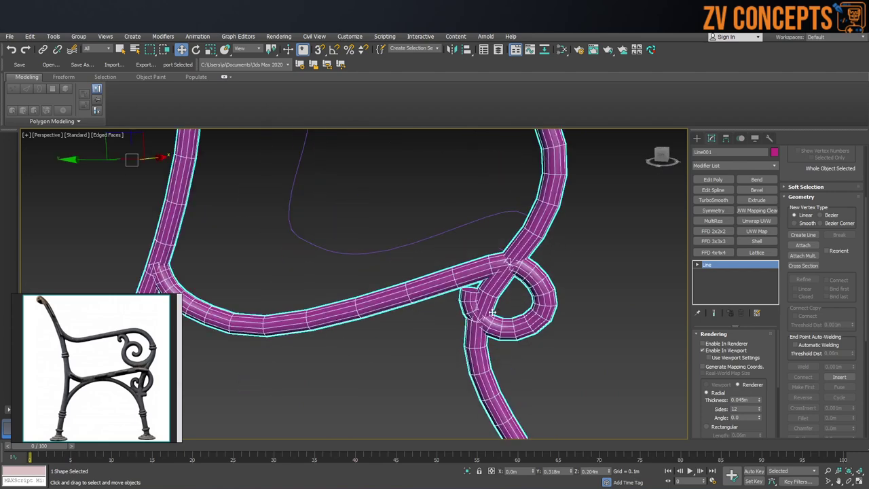
Shift the side frame's curl-top vertex sideways about 0.015 m along X so the tubes cross without merging.
alt+middle_drag(526, 273, 520, 263)
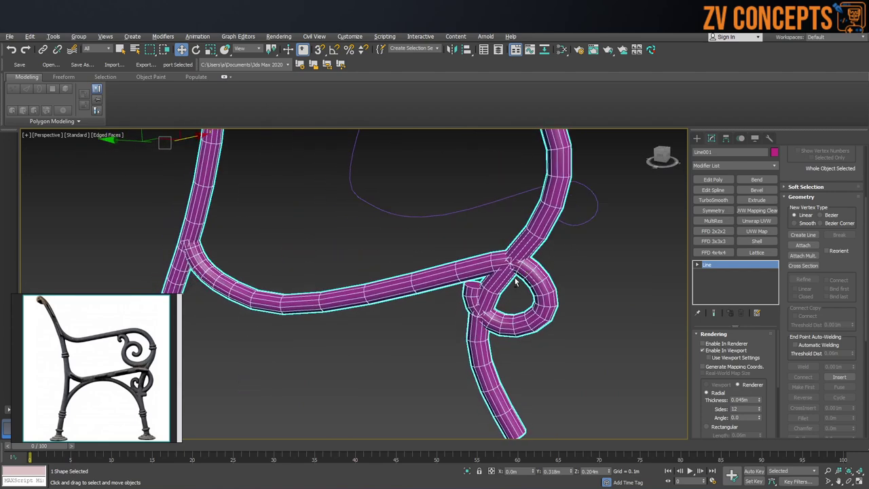
scroll(521, 262, up, 2)
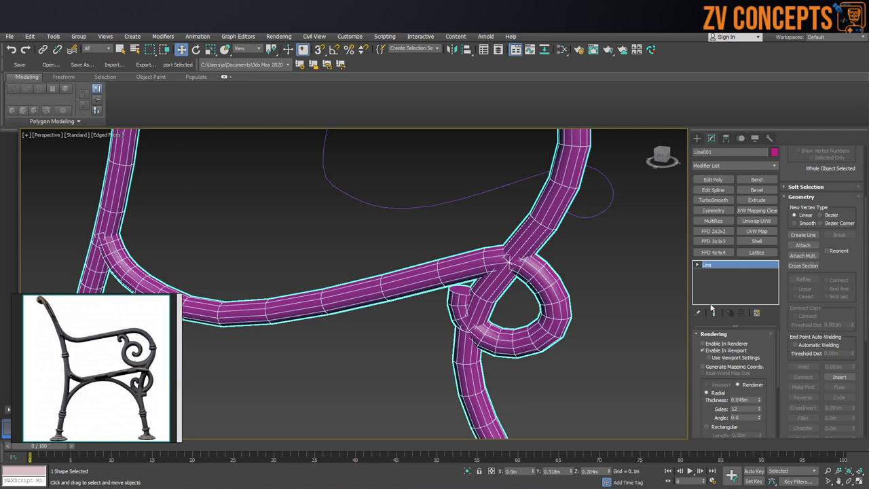
click(697, 264)
click(718, 280)
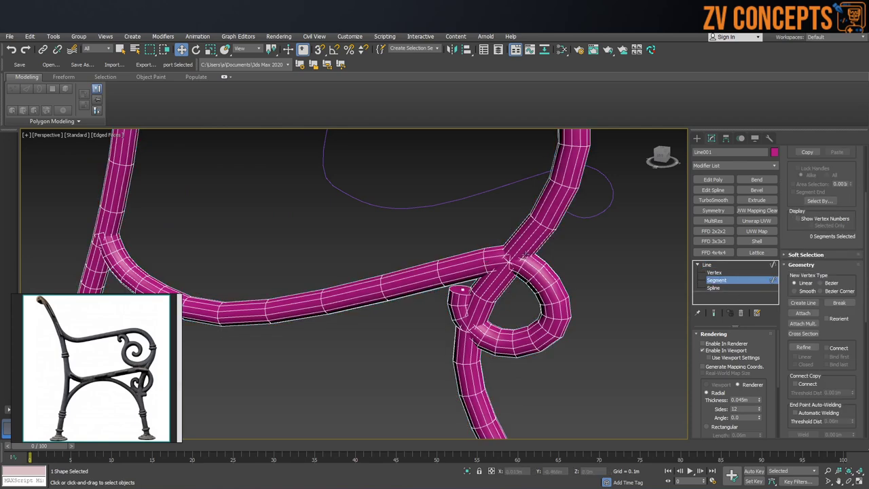
click(712, 271)
click(509, 261)
drag(523, 247, 516, 249)
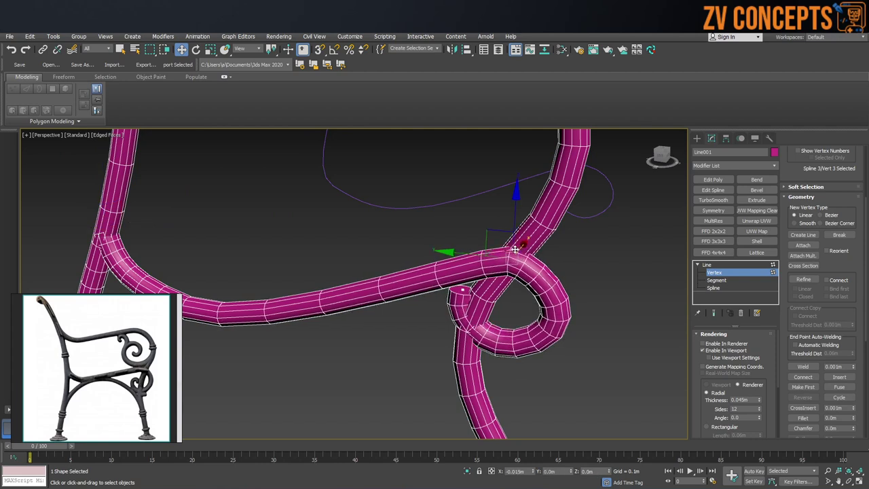
Offset the curl's end vertex sideways about 0.009 m along X and inspect the frame's joints.
click(508, 294)
click(462, 290)
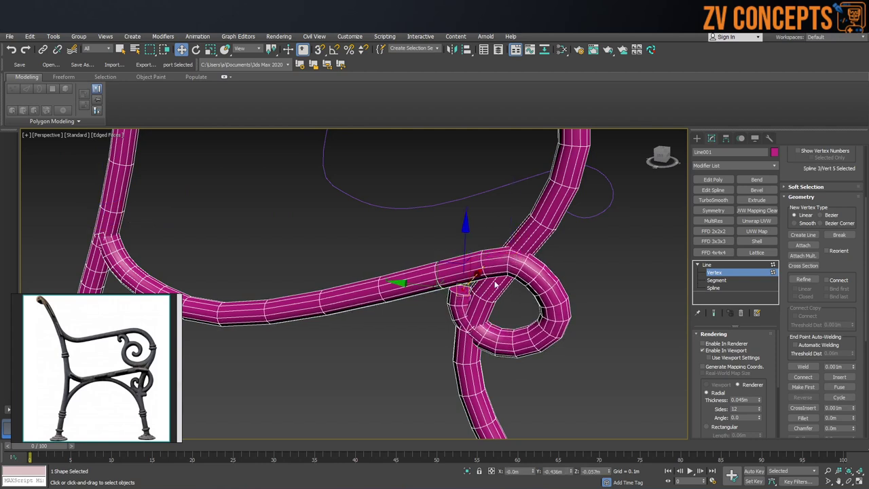
drag(479, 272, 475, 274)
scroll(541, 301, down, 3)
mouse_move(495, 299)
alt+middle_down()
mouse_move(510, 306)
mouse_move(494, 297)
alt+middle_up()
middle_drag(298, 253, 528, 319)
scroll(438, 325, up, 3)
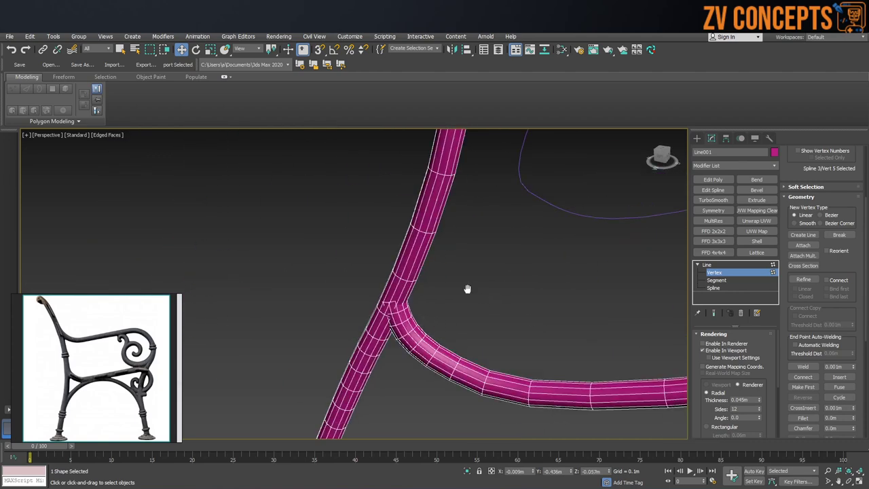
middle_drag(481, 298, 310, 231)
scroll(332, 230, down, 4)
scroll(409, 258, up, 1)
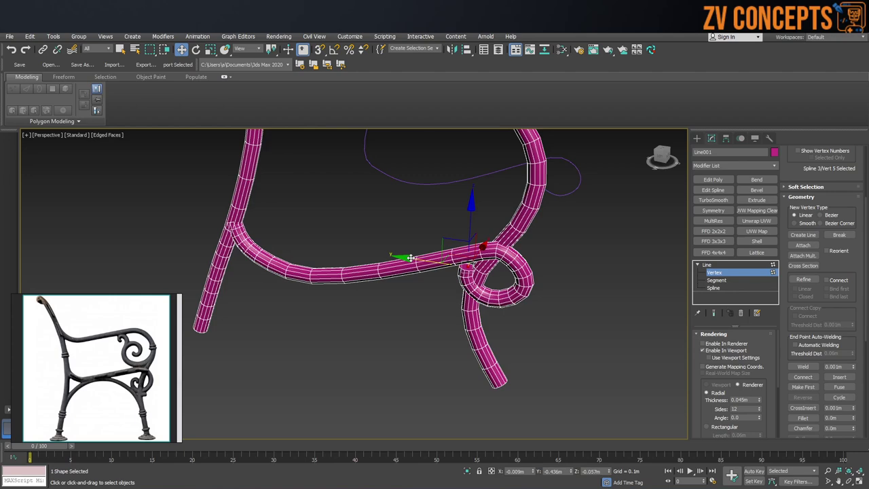
middle_drag(445, 313, 453, 286)
alt+middle_drag(490, 330, 557, 258)
scroll(502, 323, down, 5)
Return to the whole side frame, reduce its radial thickness to 0.034 m, and hide the edged faces.
click(697, 138)
drag(510, 310, 459, 350)
click(711, 138)
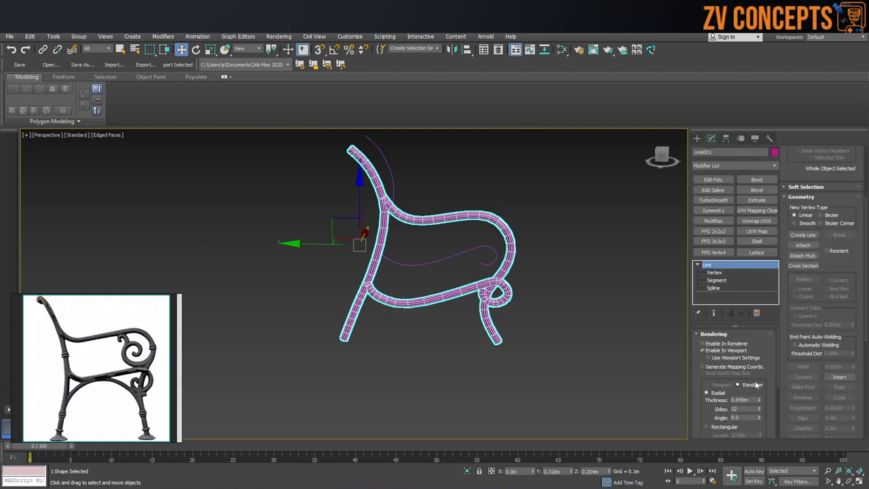
drag(758, 400, 759, 410)
click(522, 263)
middle_drag(522, 262, 498, 292)
key(F4)
middle_drag(311, 221, 338, 296)
Copy the side frame along X past the back-and-seat line and position the copy as the bench's opposite end.
drag(484, 194, 400, 261)
alt+middle_drag(468, 262, 428, 277)
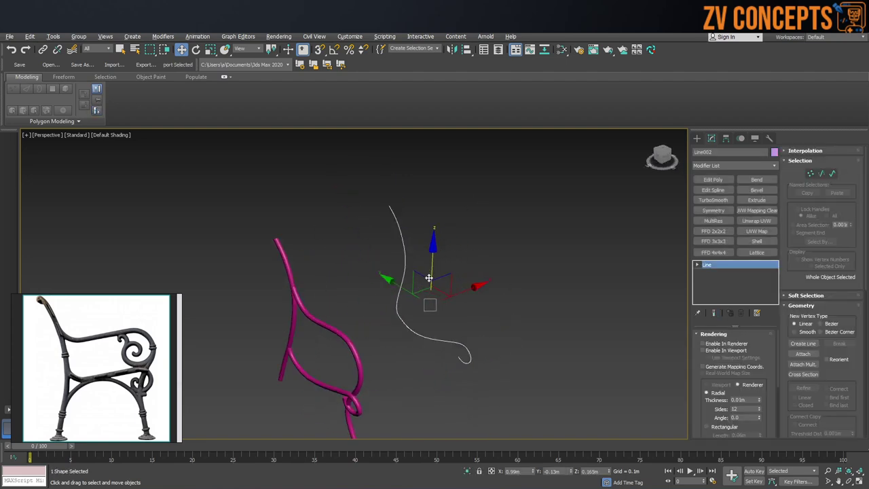
scroll(397, 281, down, 4)
click(356, 258)
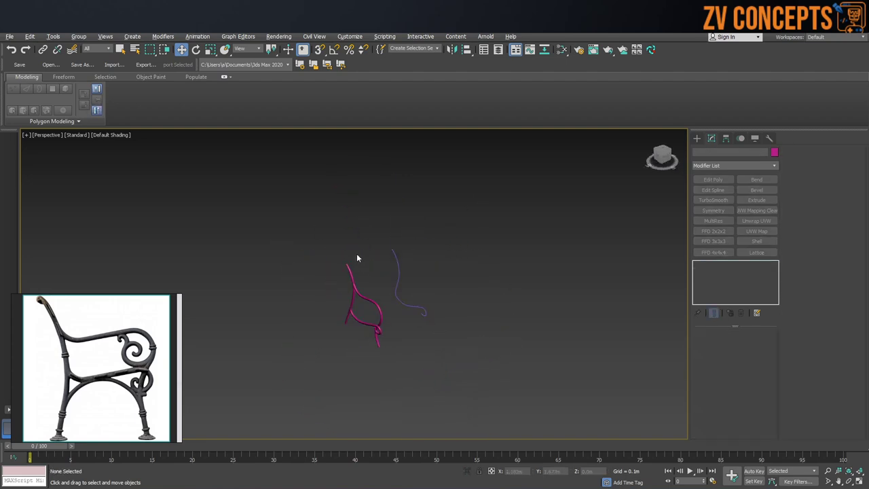
drag(316, 305, 316, 305)
shift+drag(405, 279, 572, 242)
click(429, 299)
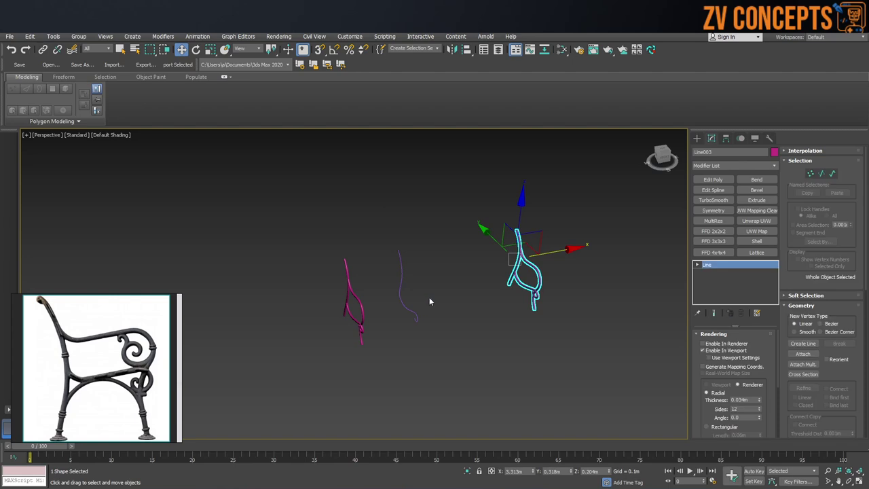
drag(576, 242, 489, 284)
drag(552, 260, 526, 260)
click(488, 292)
alt+middle_drag(488, 291, 510, 279)
scroll(510, 280, up, 3)
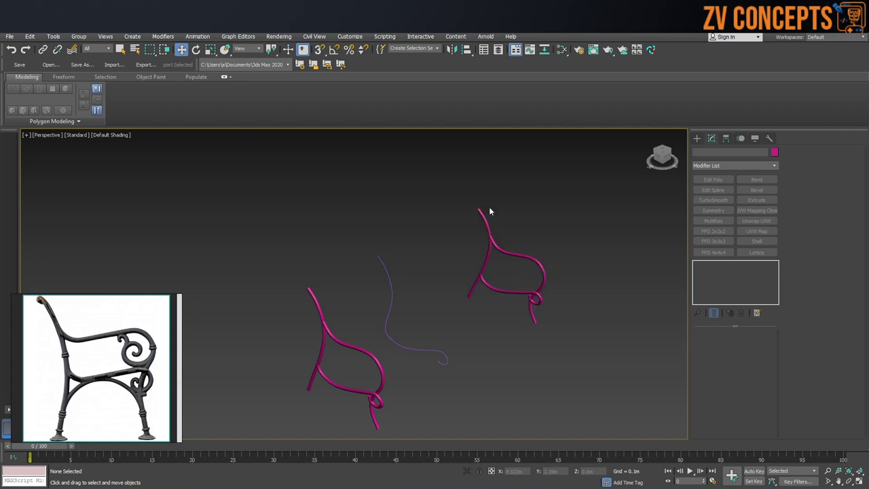
Create a box in the top view across the front of both frames, about 2.764 m wide and 0.058 m long.
middle_drag(575, 269, 558, 271)
click(713, 201)
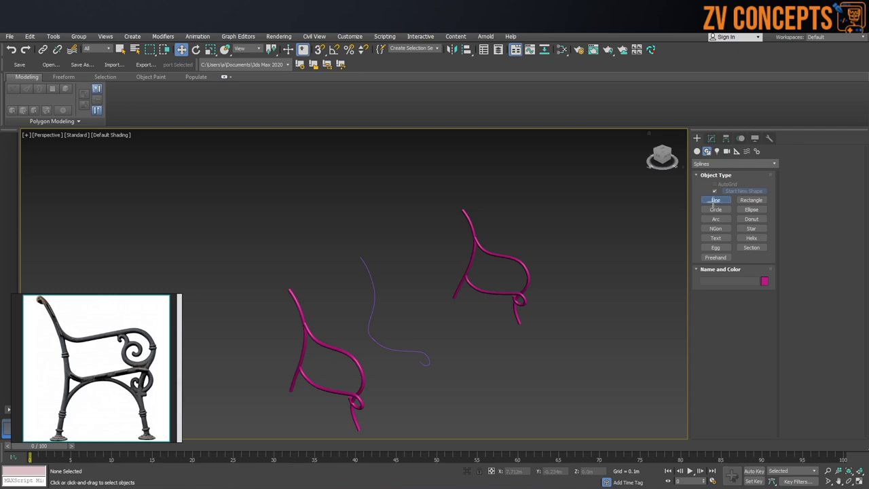
click(697, 152)
click(714, 195)
scroll(365, 268, up, 3)
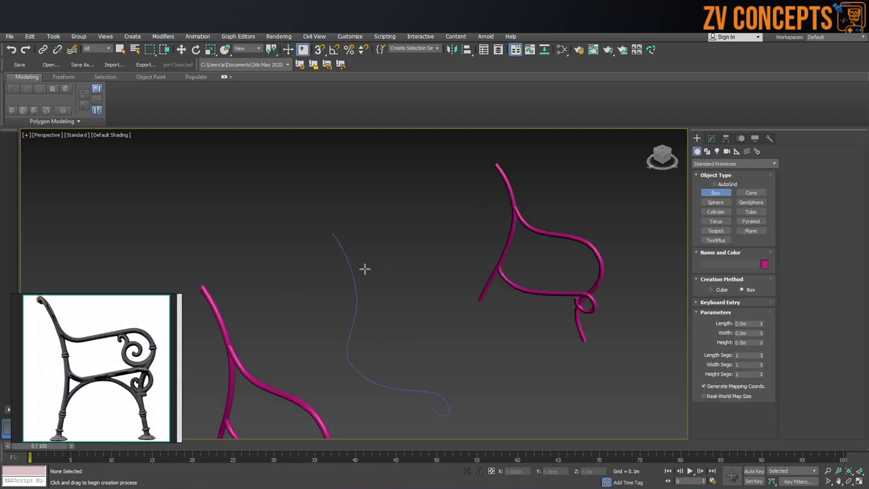
key(t)
key(z)
scroll(477, 262, down, 5)
scroll(472, 285, up, 2)
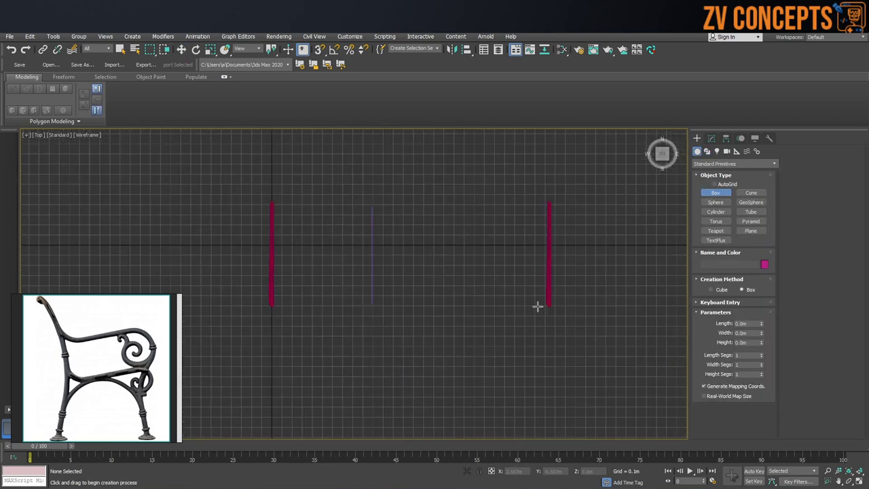
drag(547, 308, 268, 313)
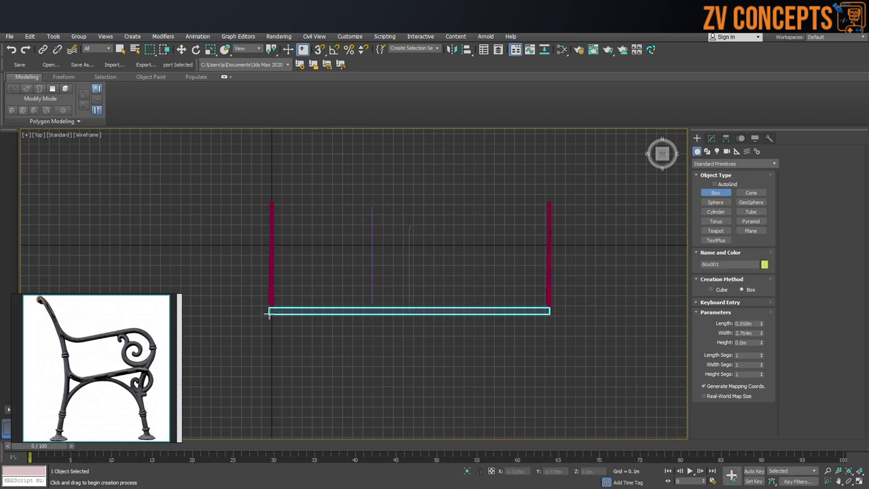
key(p)
key(w)
Flatten the box into a slat with a height of 0.011 m and a length of 0.097 m.
click(710, 138)
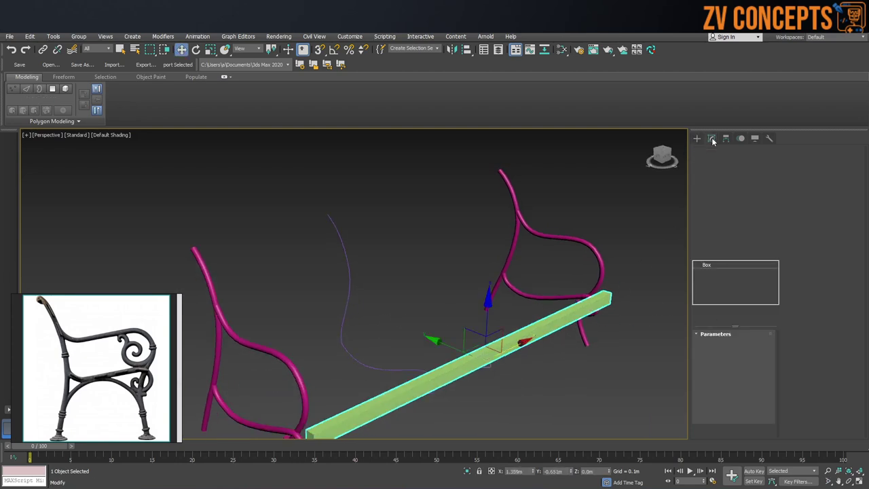
drag(760, 367, 774, 406)
scroll(616, 323, up, 3)
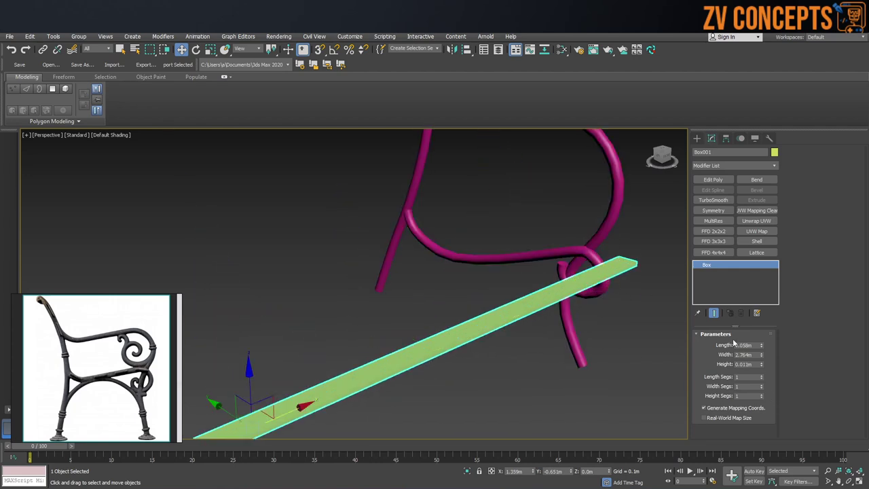
drag(760, 345, 769, 321)
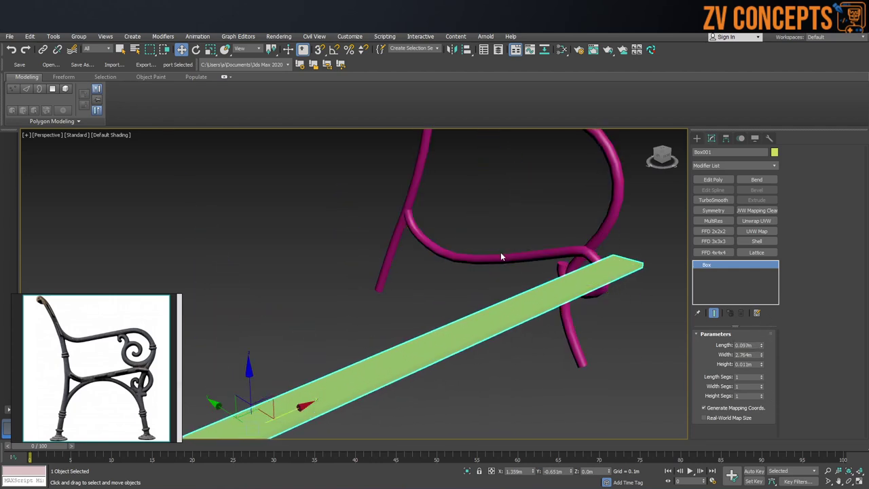
Show edged faces and move the slat forward along Y, clear of the two frames.
scroll(500, 255, down, 5)
key(F4)
click(453, 277)
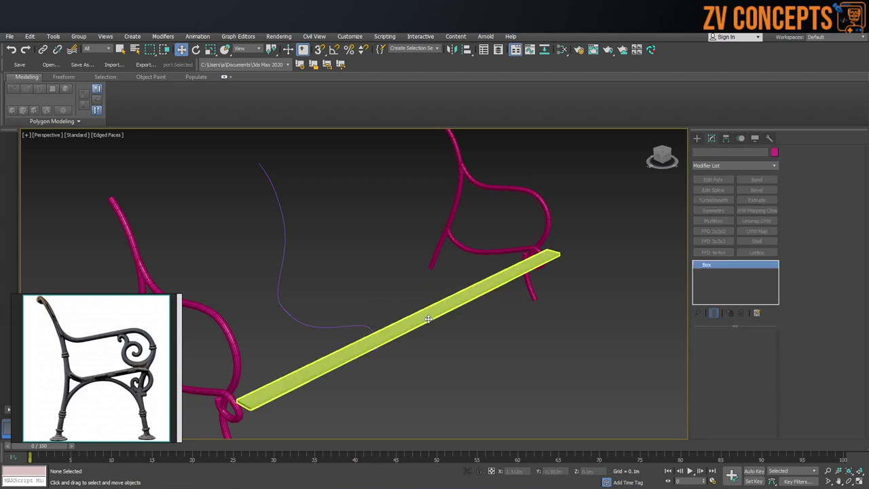
click(428, 319)
alt+middle_drag(398, 304, 467, 312)
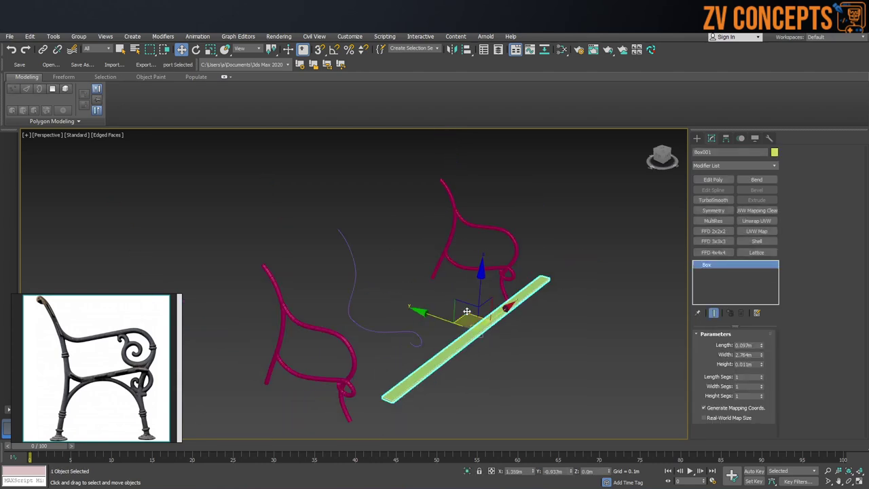
drag(467, 312, 473, 312)
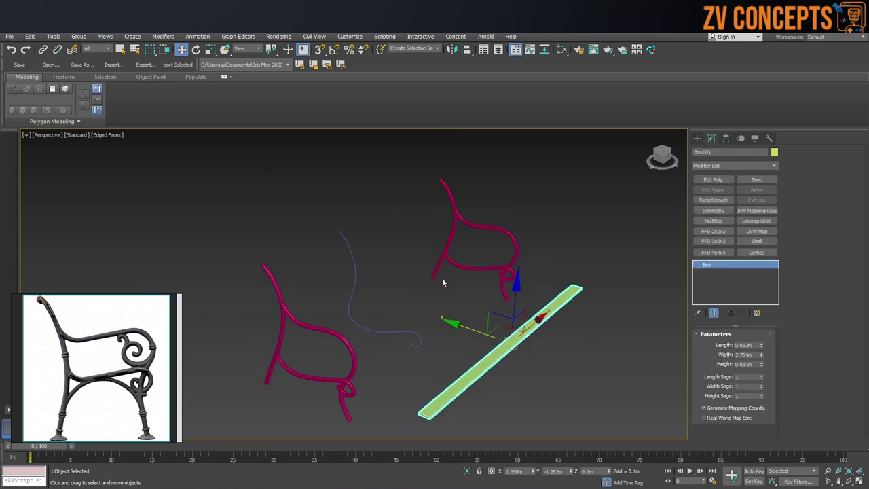
Start the Spacing Tool for the slat and pick the back-and-seat line as its path.
click(53, 36)
mouse_move(87, 220)
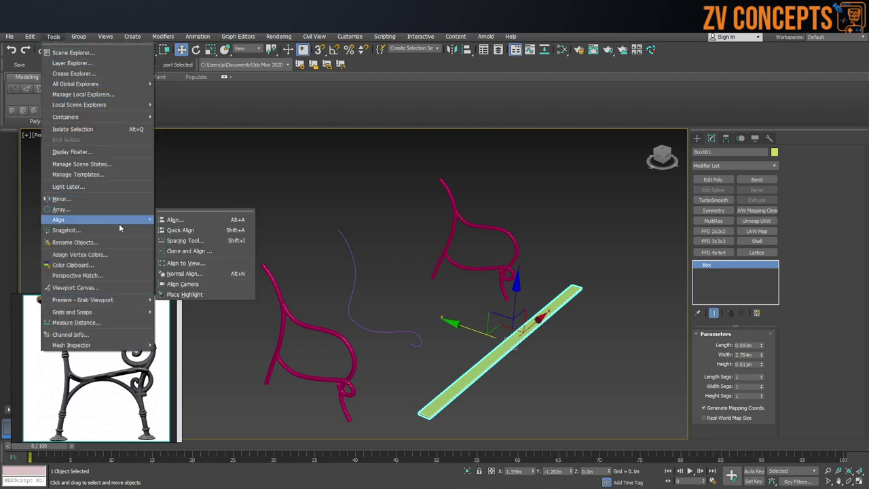
click(222, 241)
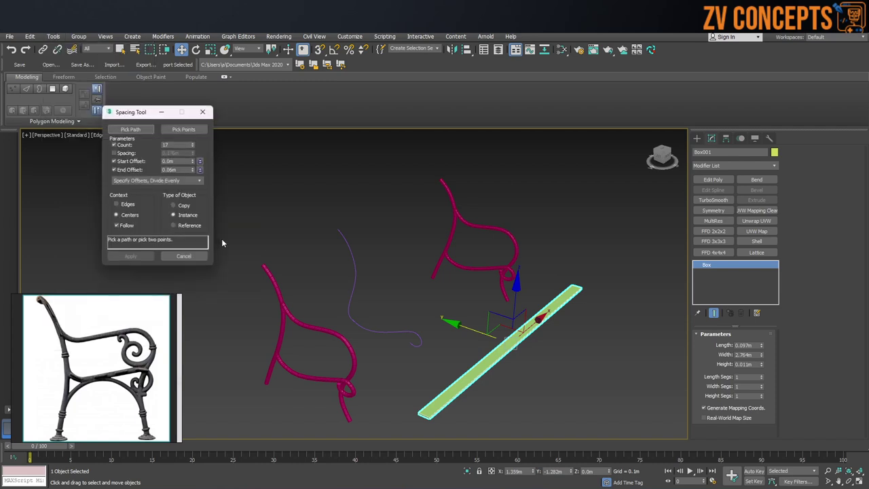
click(131, 128)
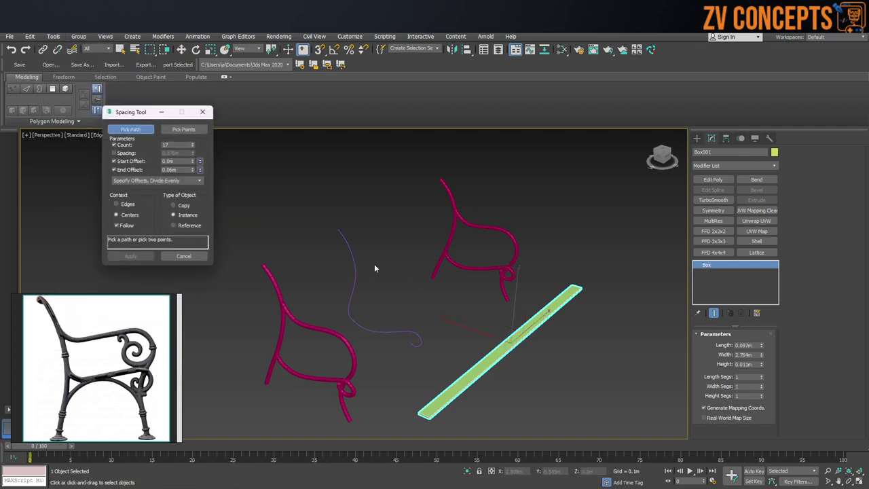
click(351, 253)
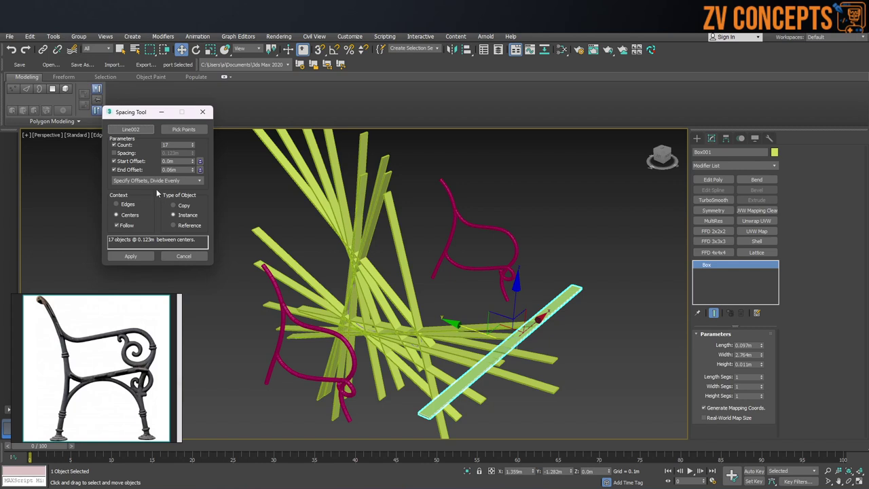
Turn off the start and end offsets in the Spacing Tool and set the count to 5.
click(131, 161)
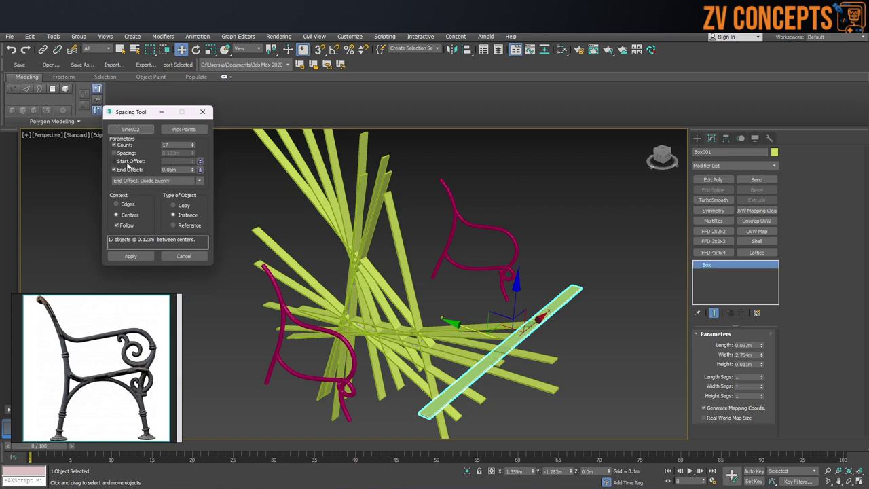
click(123, 169)
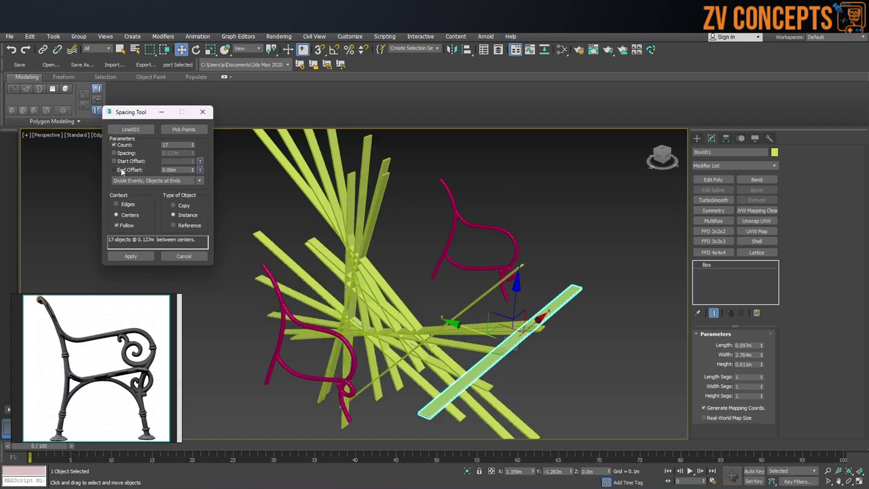
right_click(193, 145)
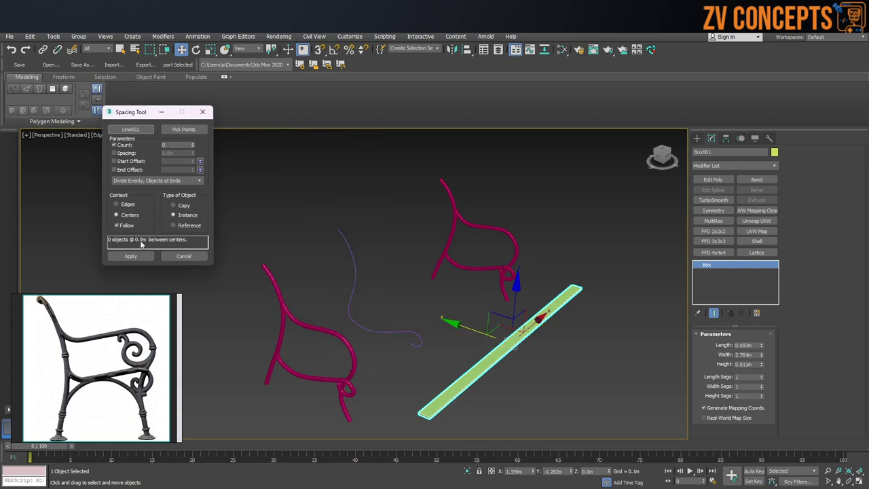
drag(193, 146, 202, 144)
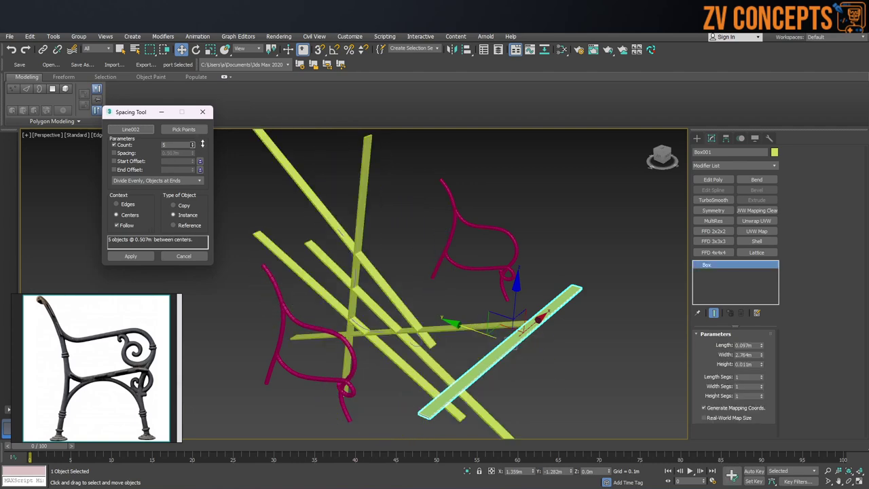
Swap the slat's long direction by setting its length to 2.432 m and its width to 0.115 m.
click(761, 346)
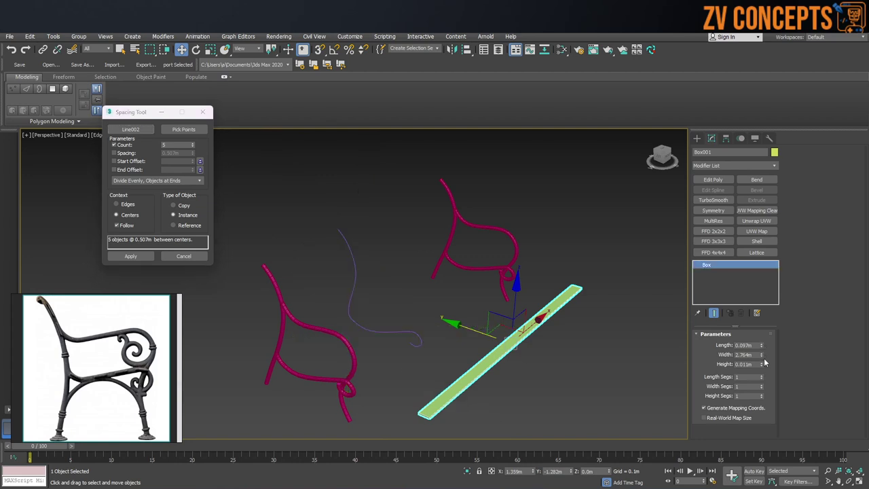
alt+middle_drag(488, 340, 482, 346)
click(595, 346)
click(521, 341)
click(415, 345)
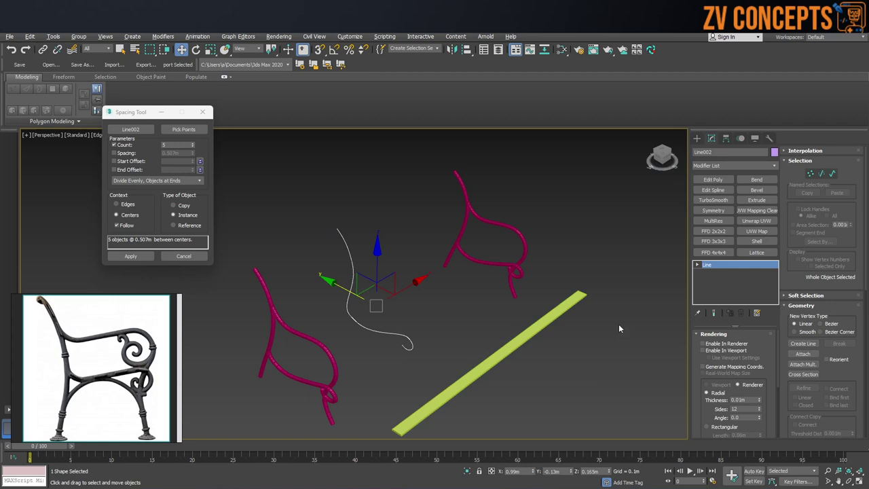
click(463, 368)
drag(762, 346, 562, 451)
key(ctrl+z)
right_click(562, 451)
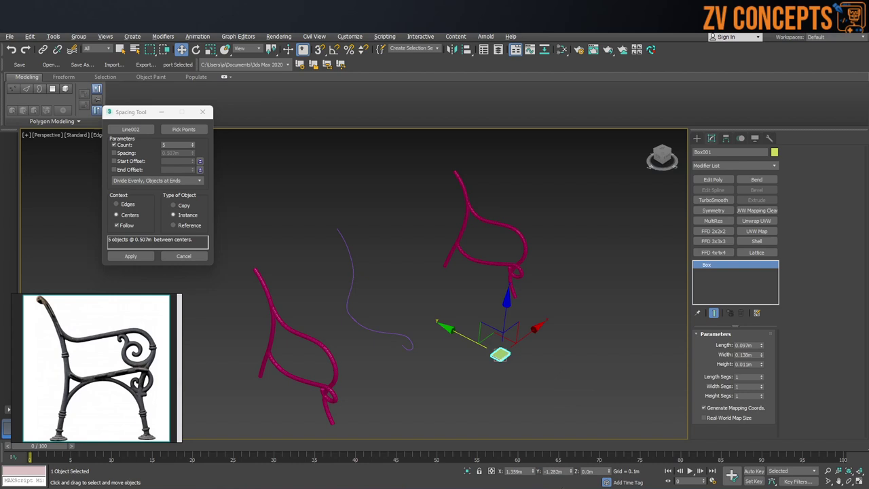
drag(761, 347, 754, 260)
mouse_move(761, 354)
mouse_down()
mouse_move(771, 361)
mouse_move(764, 367)
mouse_up()
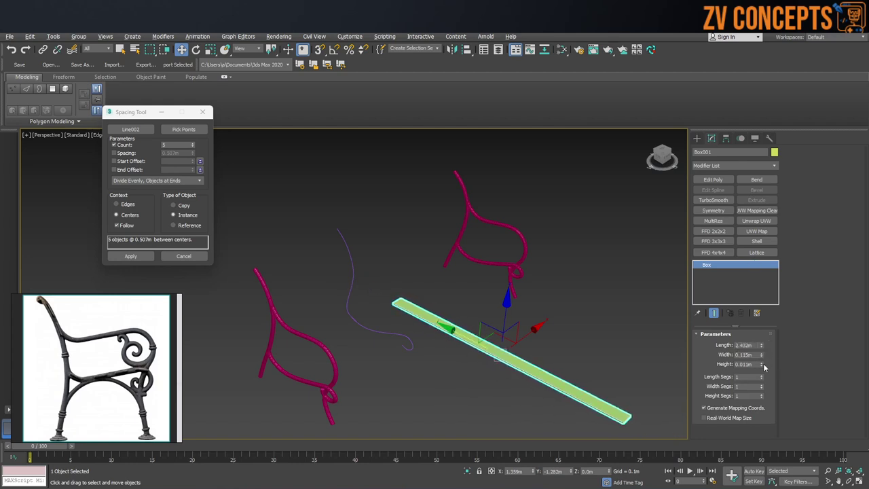
Pick the back-and-seat line as the spacing path again and apply 13 evenly divided slat instances.
click(125, 128)
click(129, 131)
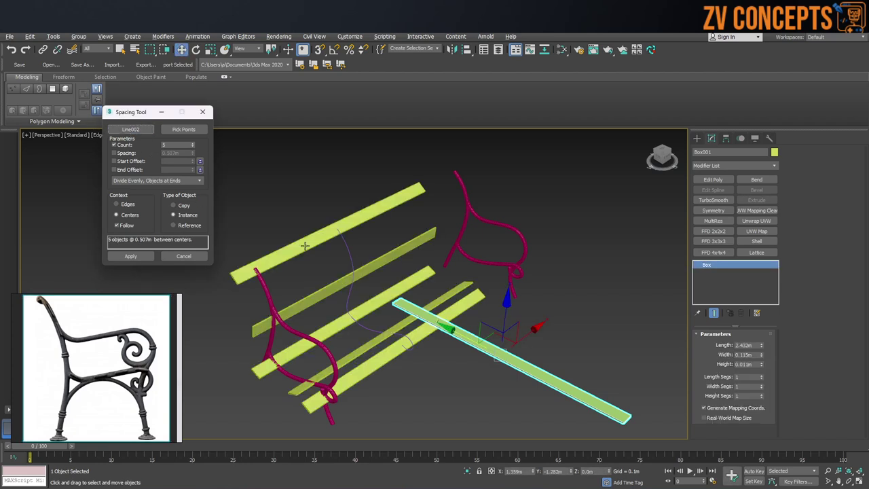
drag(193, 144, 193, 147)
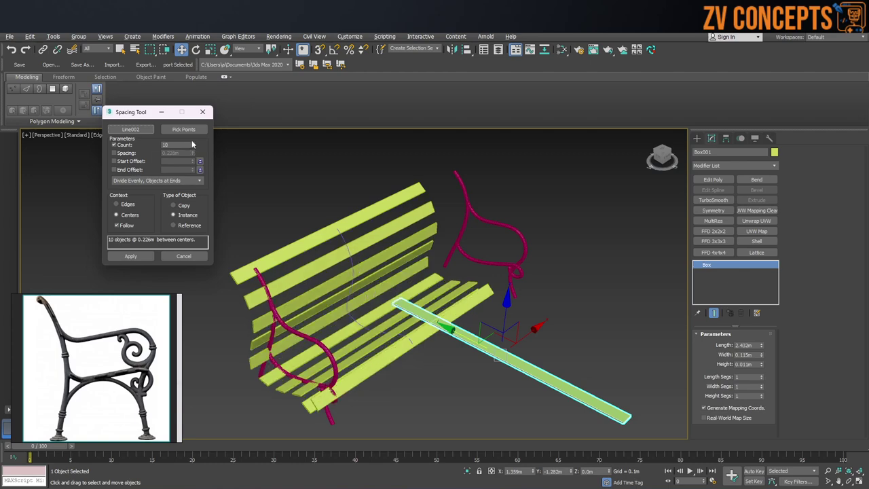
drag(192, 144, 192, 143)
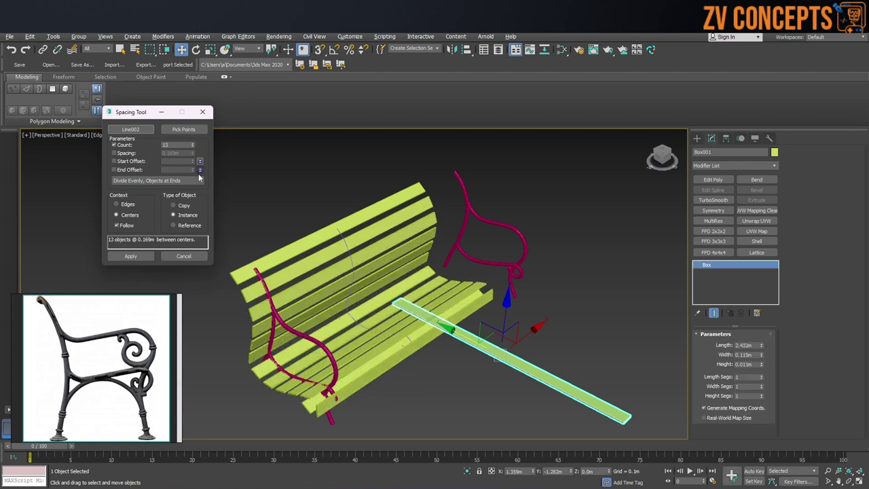
click(135, 256)
Move the far side frame inward along X to meet the slat ends, and check the bench's fit.
alt+middle_drag(355, 307, 330, 312)
click(612, 280)
alt+middle_drag(611, 280, 540, 188)
click(485, 238)
drag(502, 206, 456, 214)
click(324, 353)
alt+middle_drag(324, 352, 380, 287)
scroll(263, 279, up, 3)
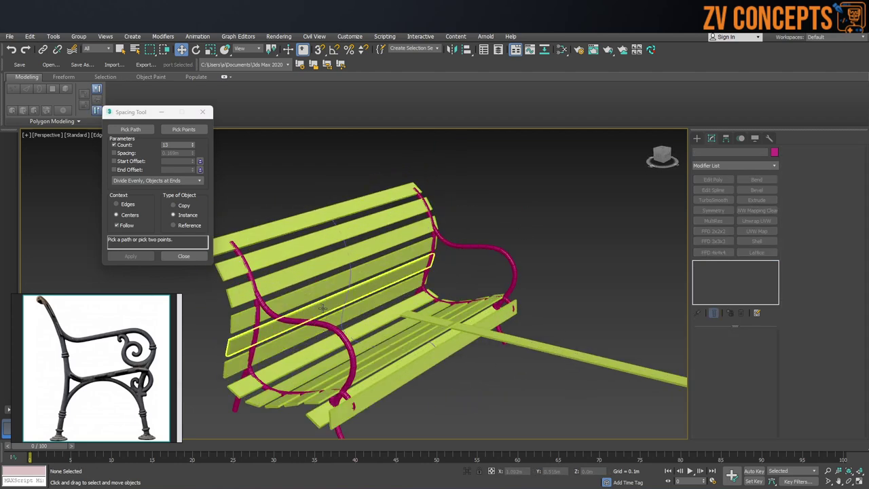